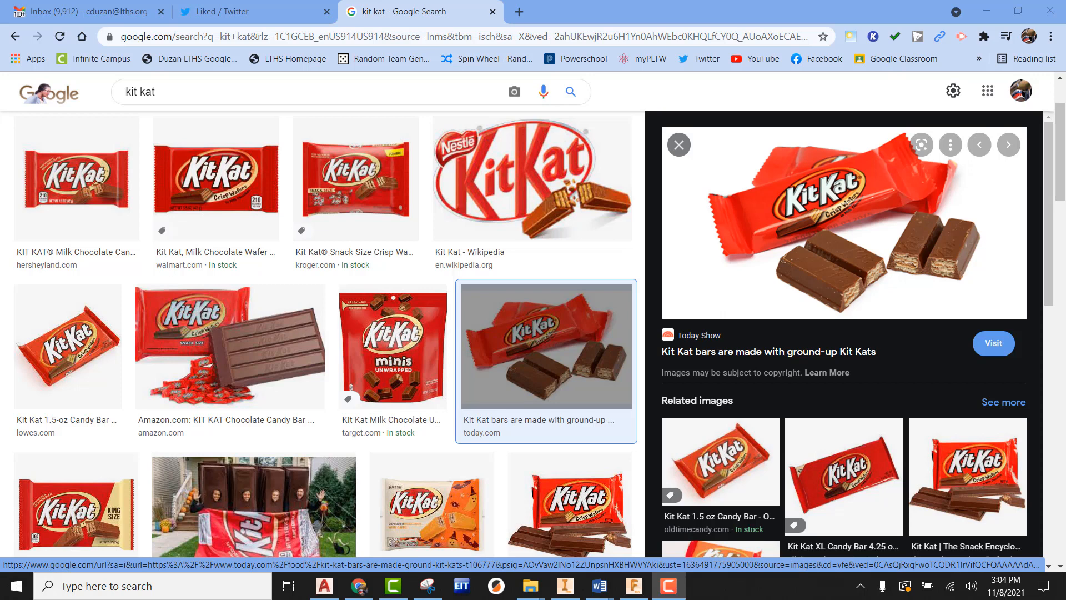
# - Switch to Fusion 360 and create a new empty design
pyautogui.click(633, 586)
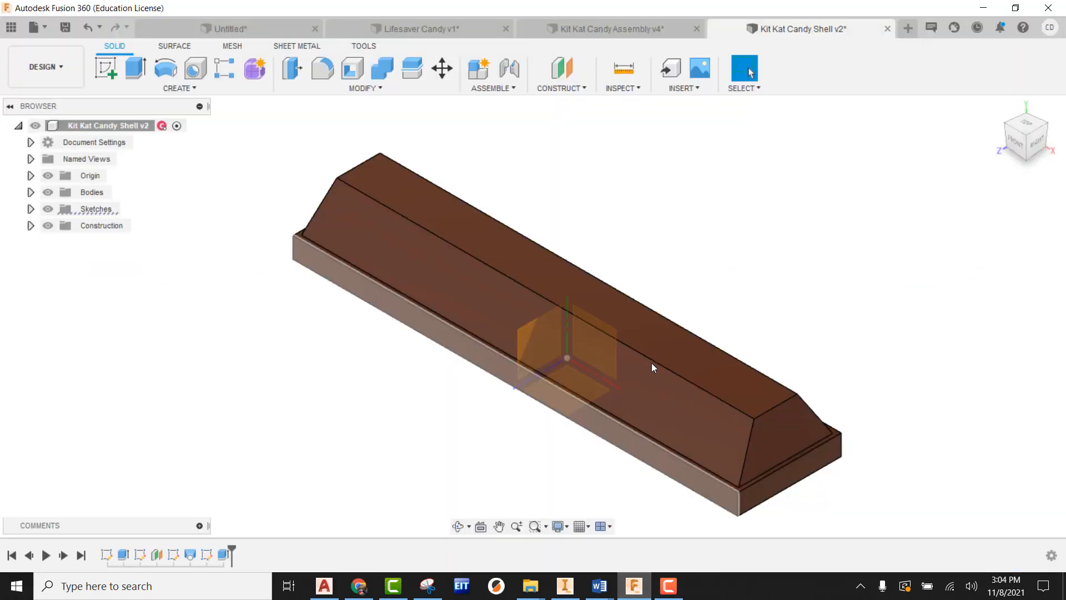
pyautogui.click(41, 29)
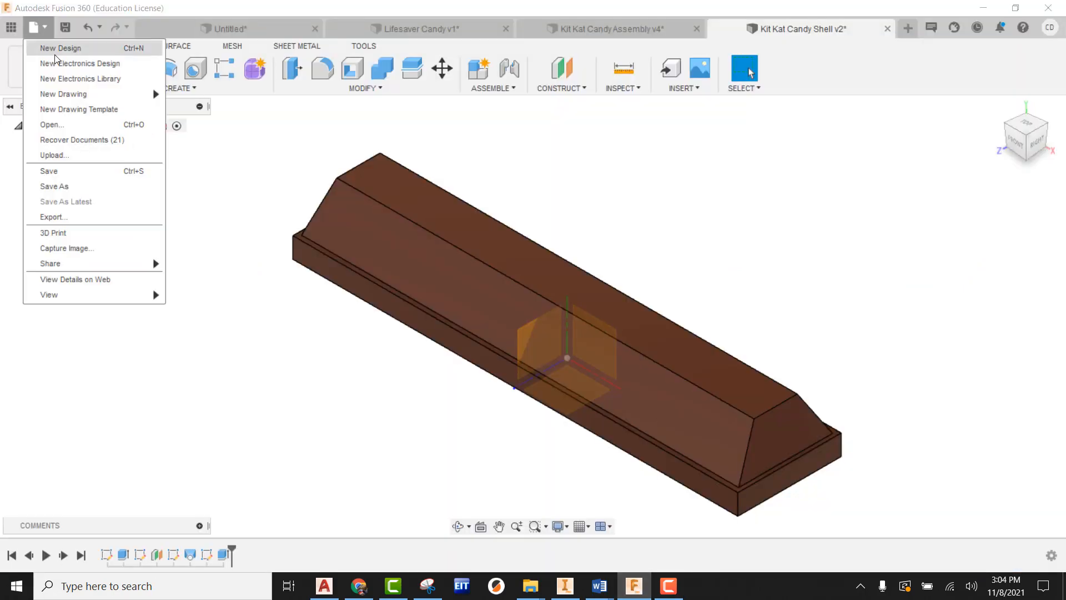
pyautogui.click(58, 45)
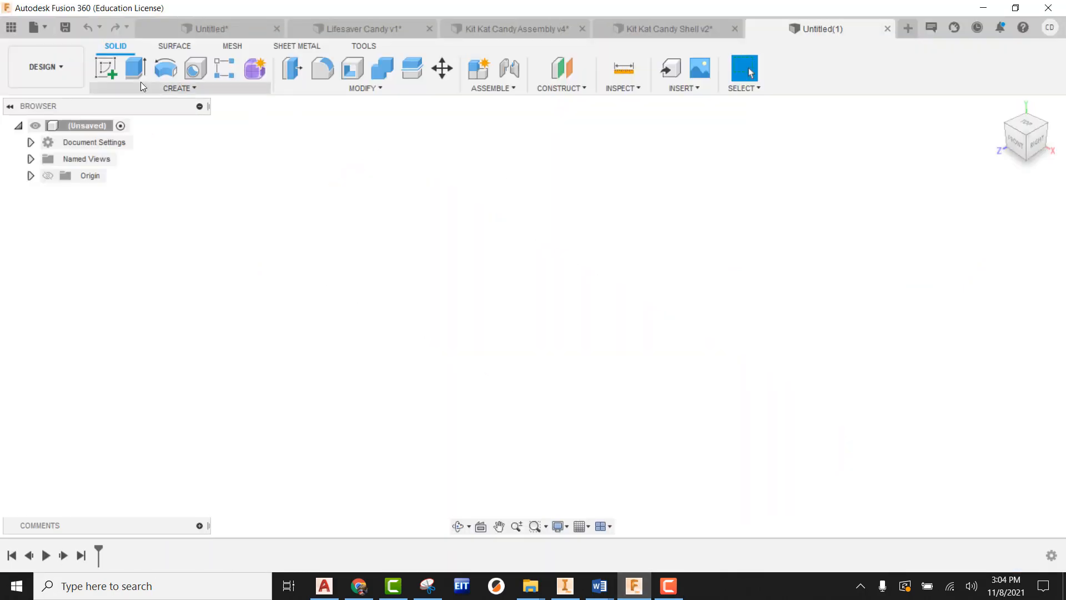
# - Sketch a center rectangle on the horizontal origin plane, centred on the origin, 0.623 in high and 2.68 in wide, and finish the sketch
pyautogui.click(107, 68)
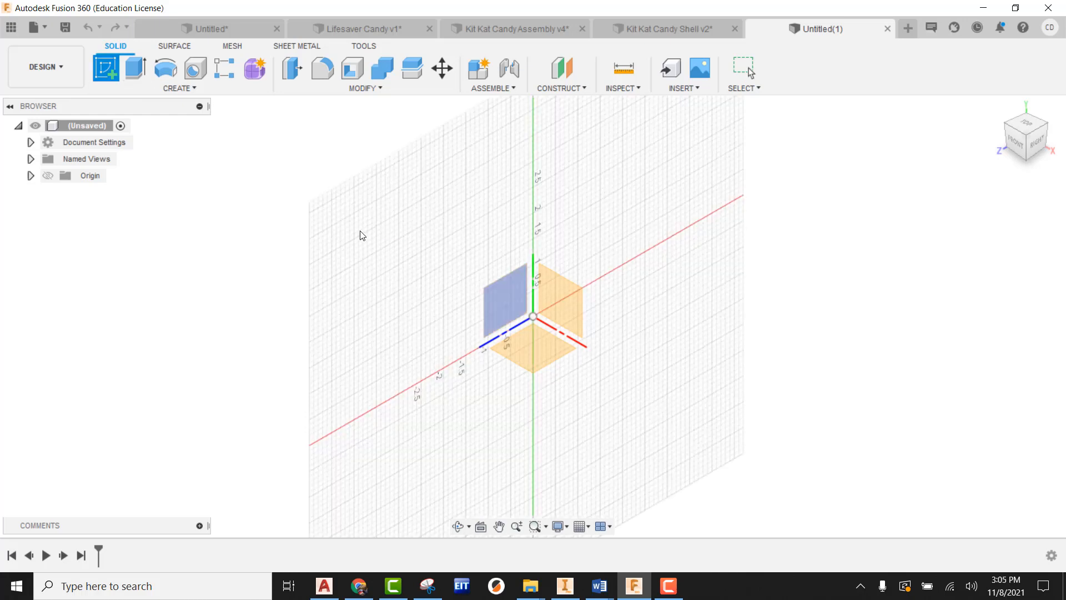
pyautogui.click(542, 354)
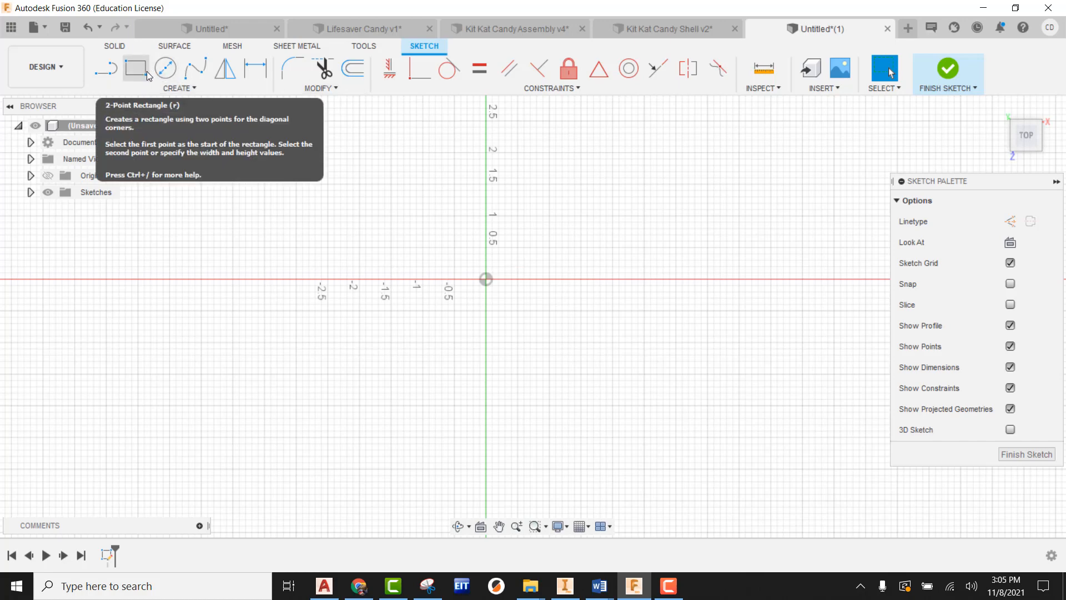
pyautogui.click(171, 88)
pyautogui.moveTo(148, 118)
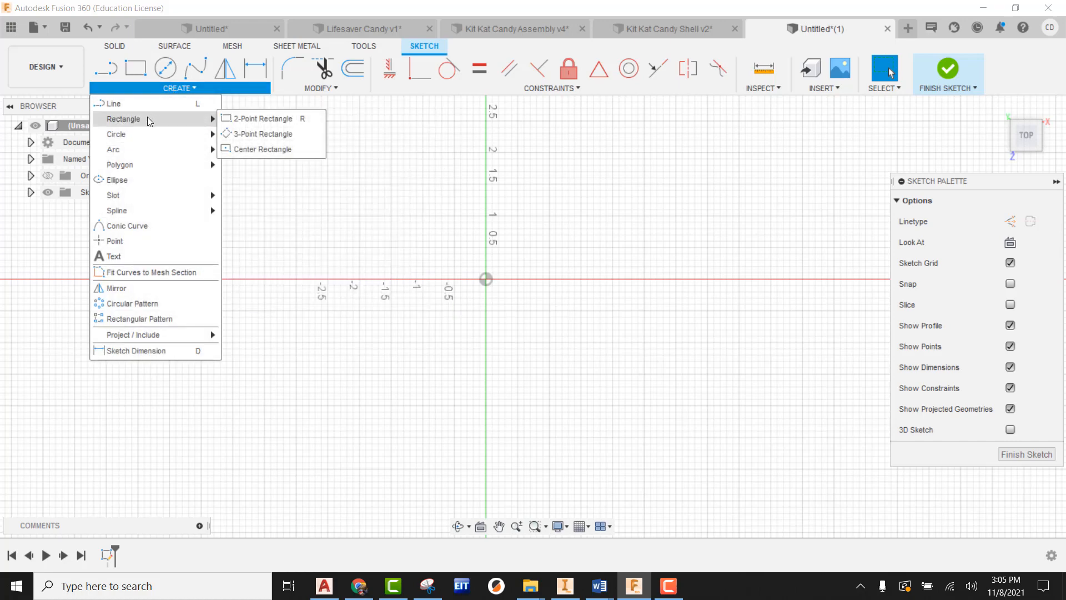
pyautogui.click(263, 149)
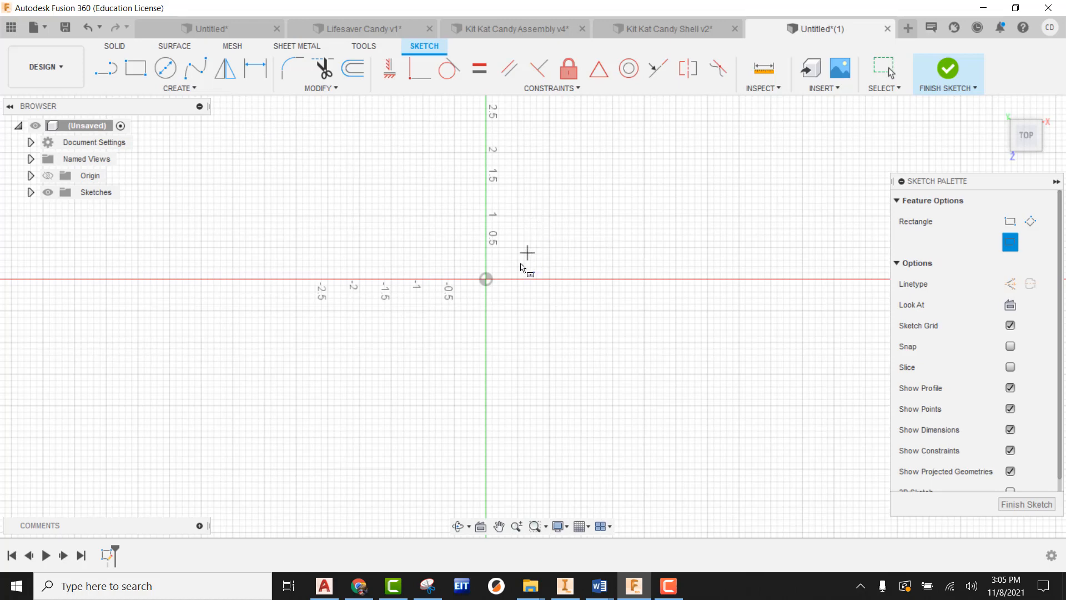
pyautogui.click(489, 279)
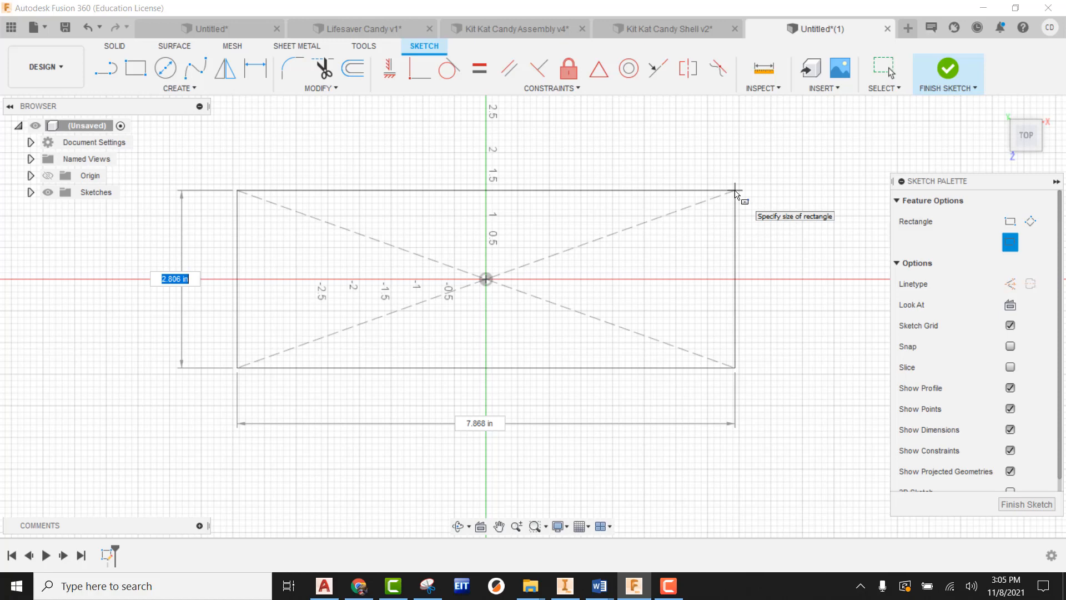
pyautogui.write('.623')
pyautogui.press('Tab')
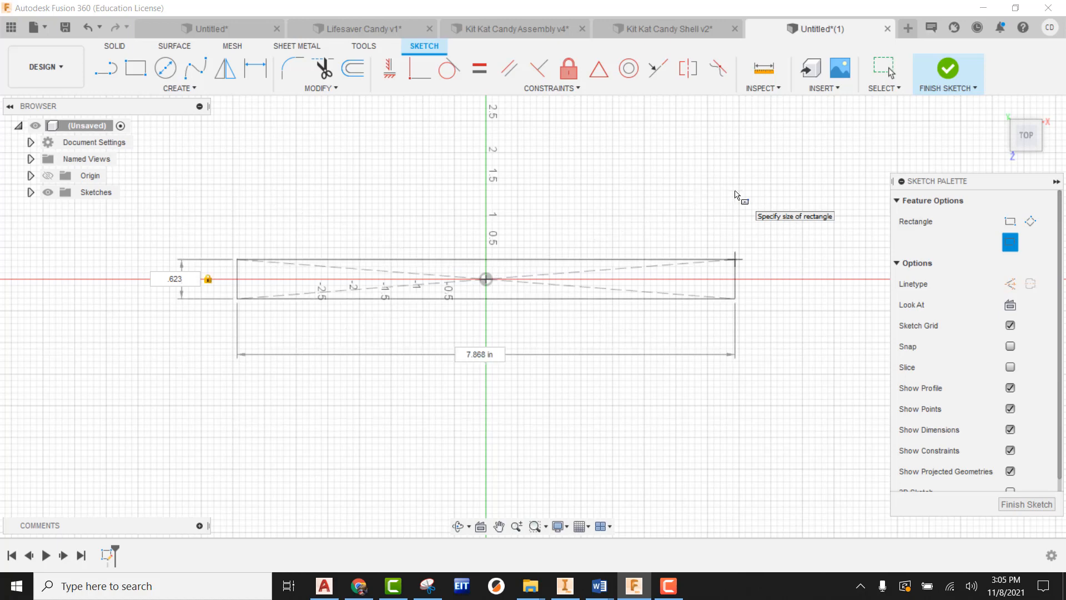
pyautogui.write('2.66')
pyautogui.press('Return')
pyautogui.press('Escape')
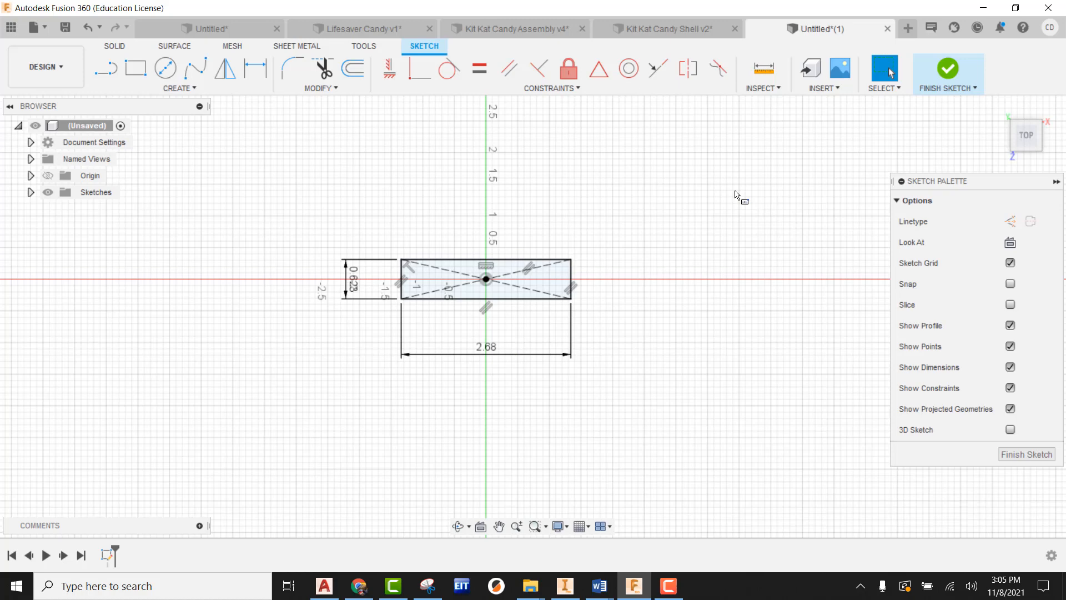
pyautogui.click(947, 70)
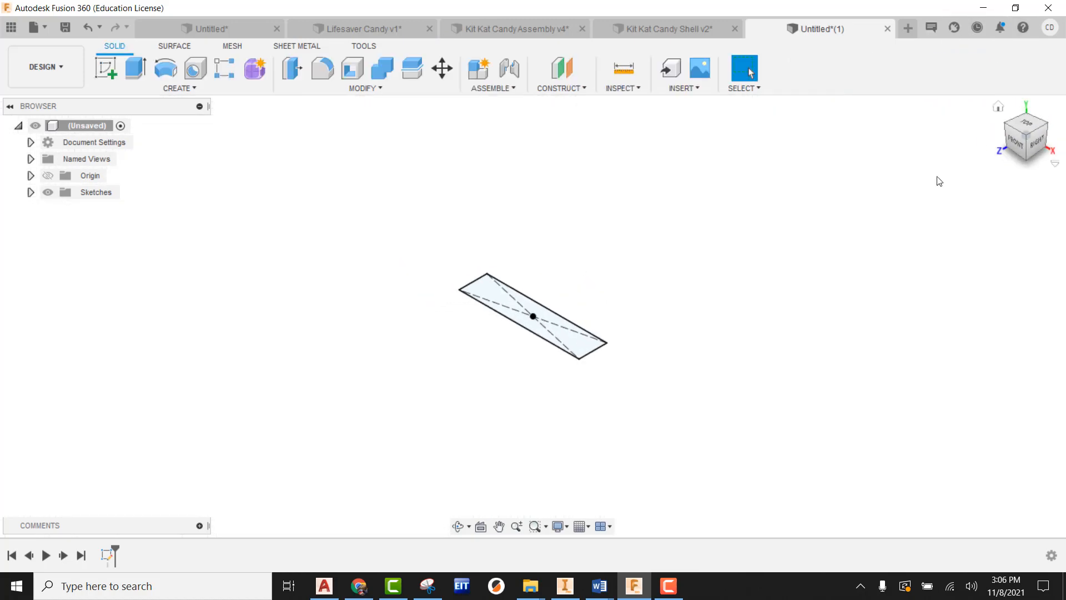
# - Extrude the rectangle profile upward 0.125 in as a new body
pyautogui.click(137, 68)
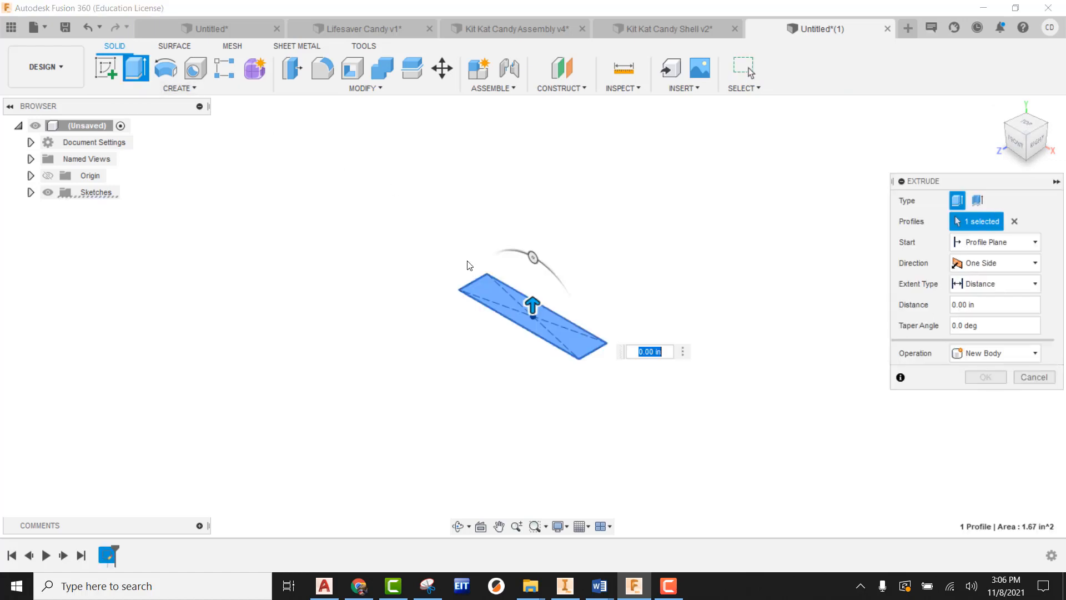
pyautogui.moveTo(534, 306); pyautogui.dragTo(533, 255)
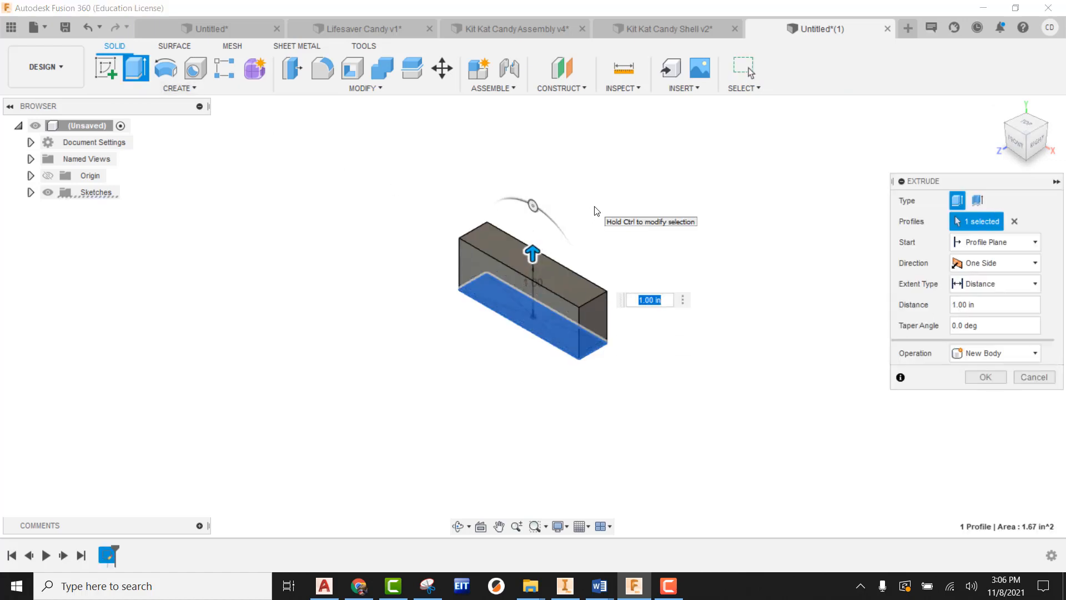
pyautogui.write('.125')
pyautogui.press('Return')
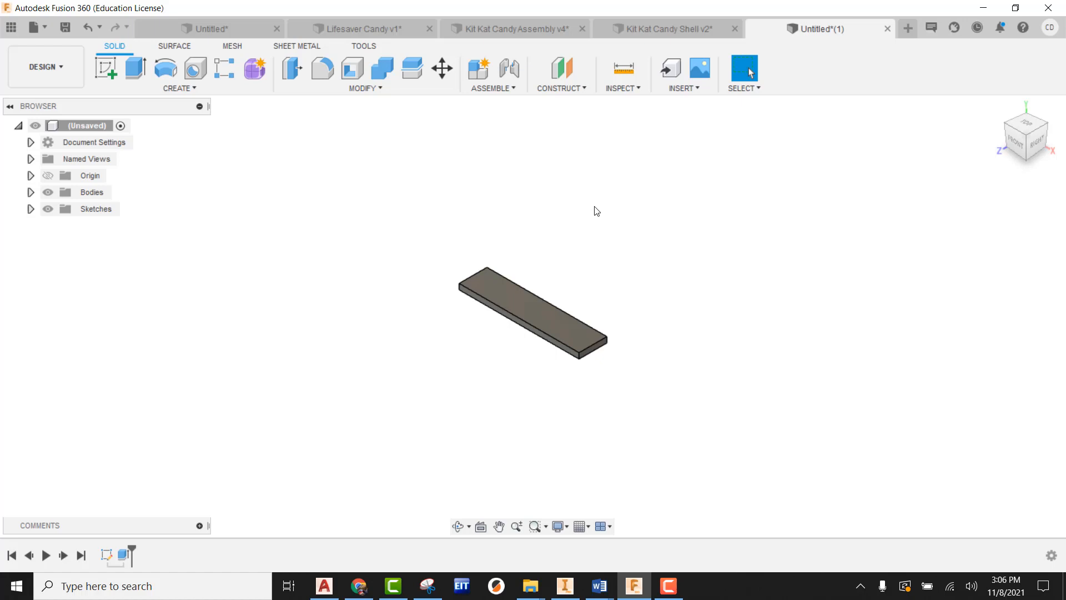
# - Sketch a center rectangle on the plate's top face, centred on the origin, 0.565 in high and 2.633 in wide, and finish the sketch
pyautogui.click(105, 70)
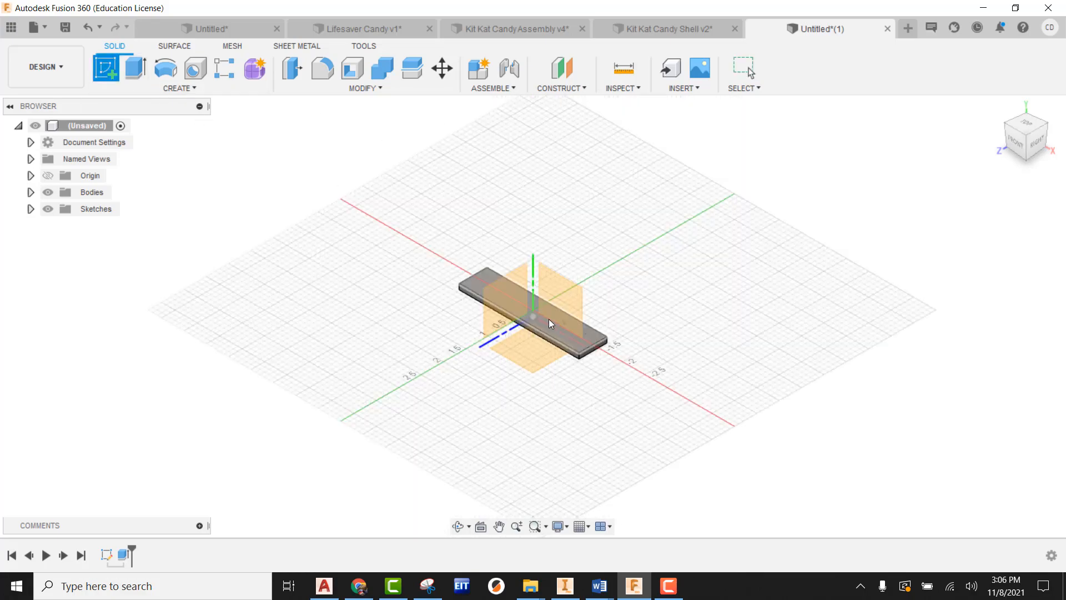
pyautogui.click(577, 338)
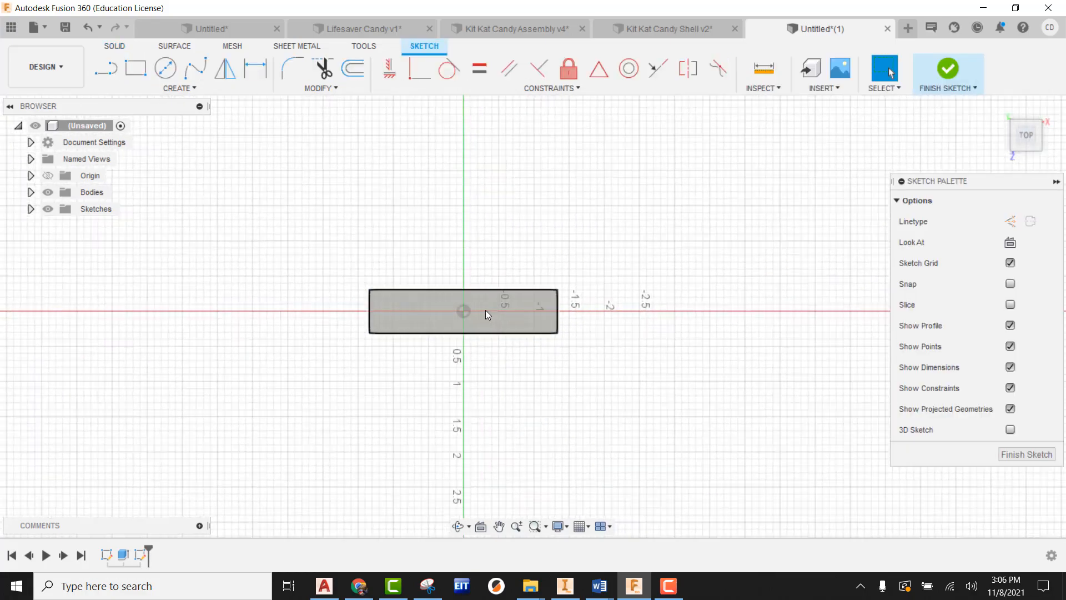
pyautogui.click(178, 88)
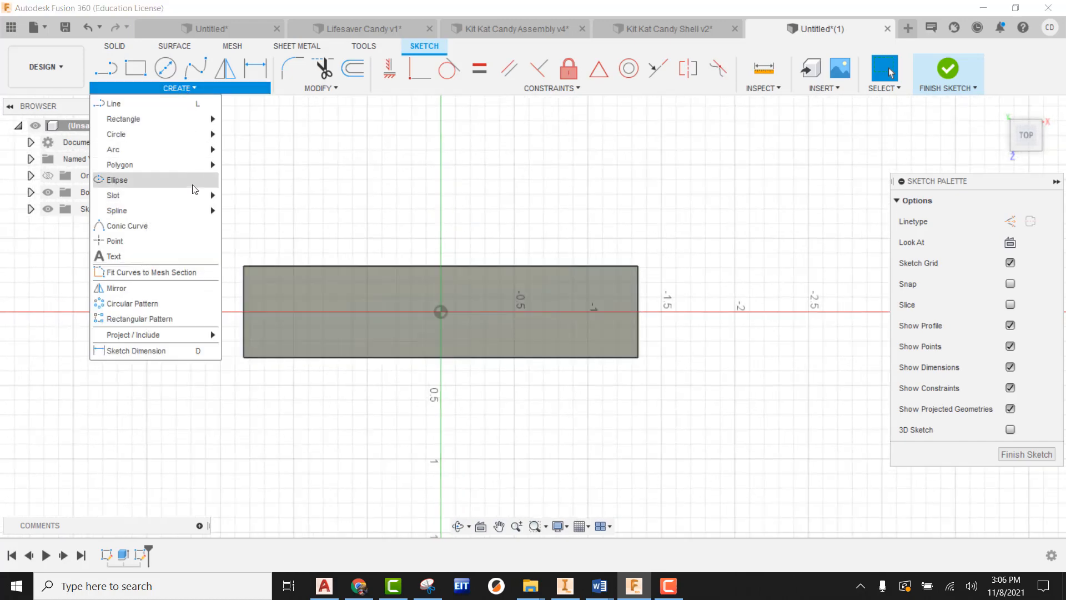
pyautogui.moveTo(125, 119)
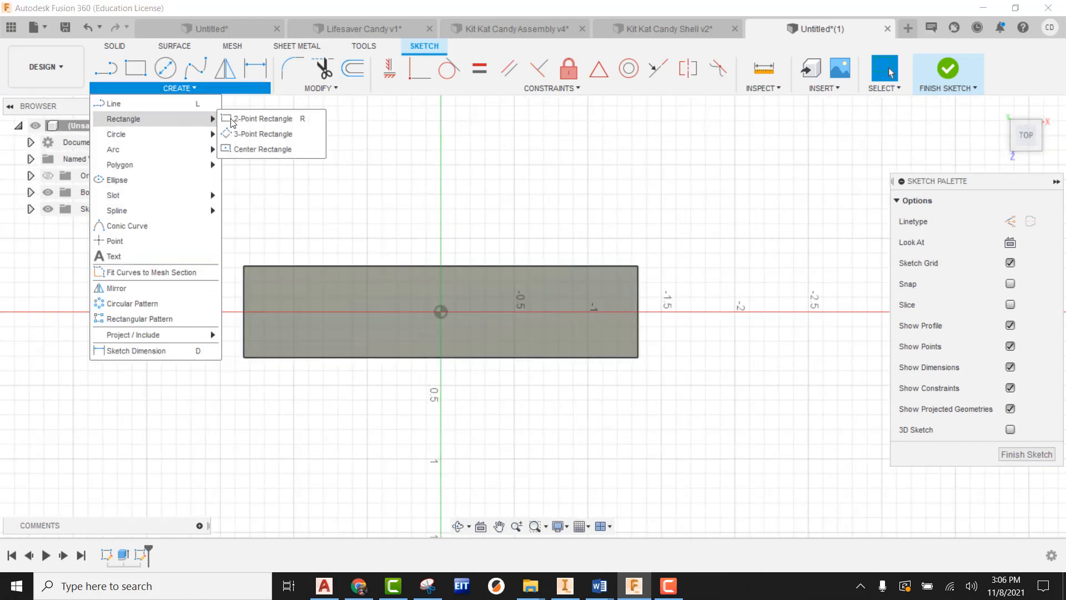
pyautogui.click(261, 148)
pyautogui.click(438, 311)
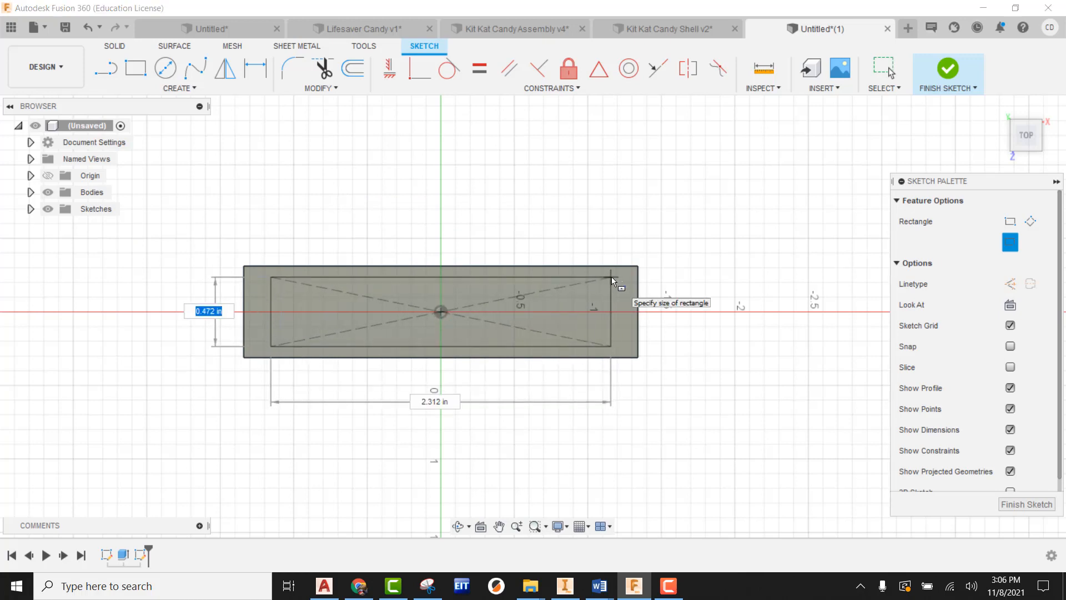
pyautogui.write('.565')
pyautogui.press('Tab')
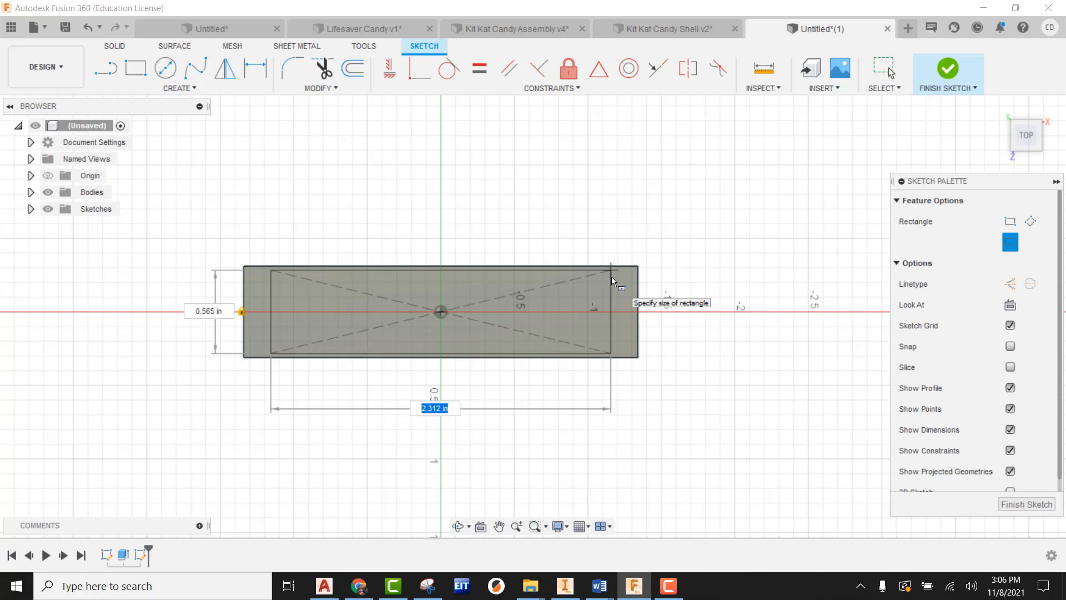
pyautogui.write('2.638')
pyautogui.press('Return')
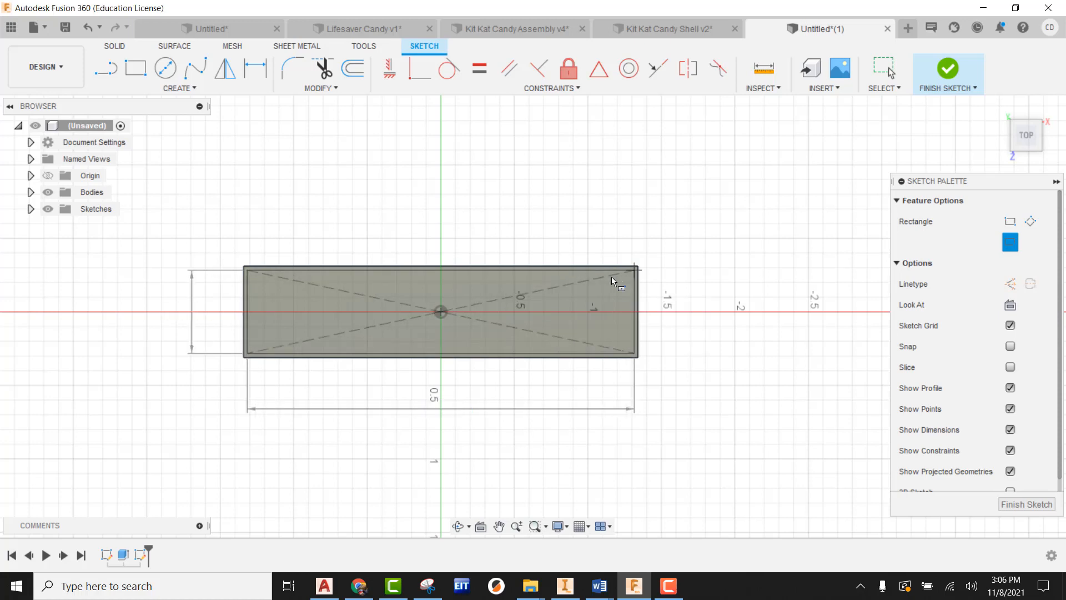
pyautogui.press('Escape')
pyautogui.scroll(3, 631, 289)
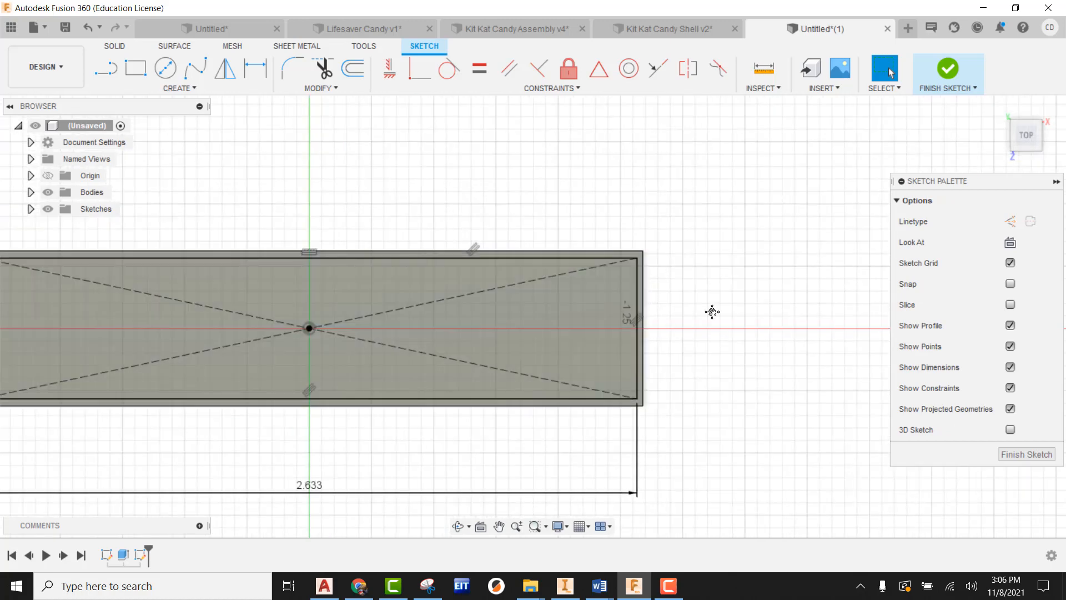
pyautogui.moveTo(712, 312); pyautogui.dragTo(788, 312, button='middle')
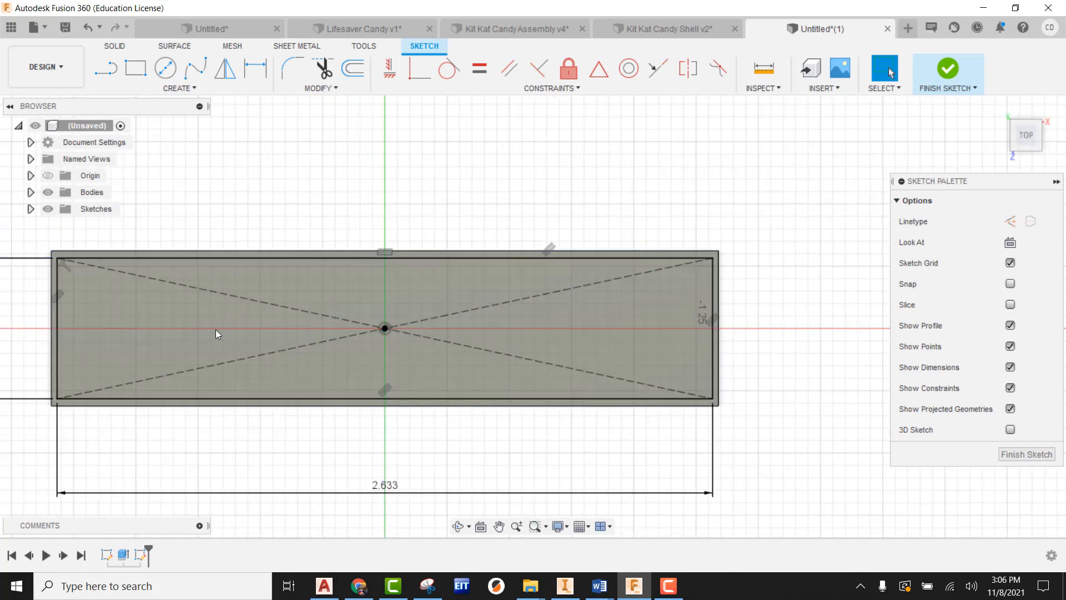
pyautogui.click(950, 71)
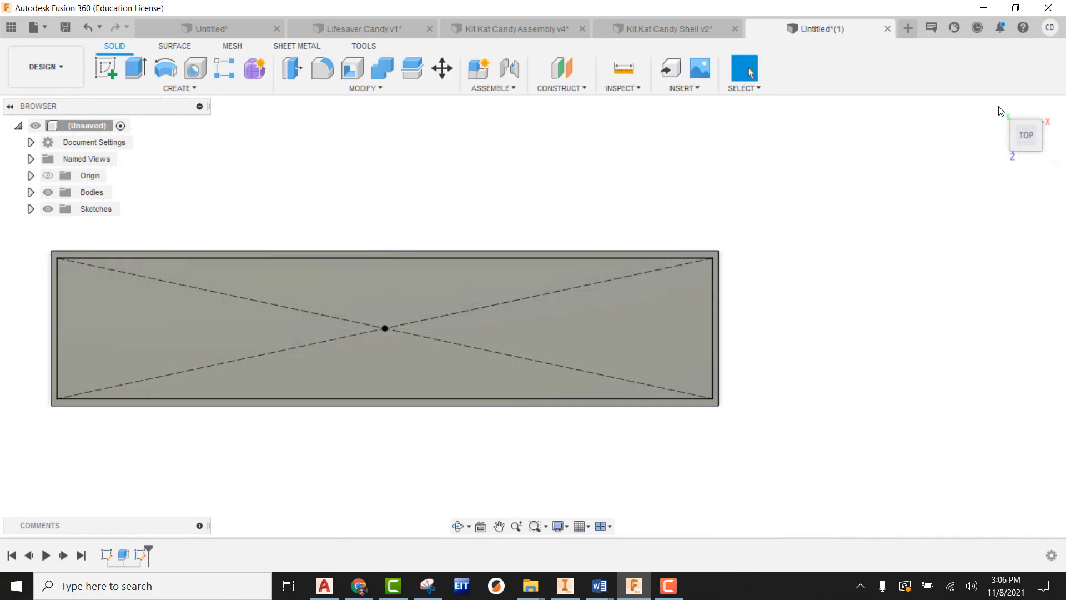
# - Create an offset construction plane 0.252 in above the inner rectangle profile on the plate's top face
pyautogui.click(1001, 112)
pyautogui.scroll(-2, 565, 238)
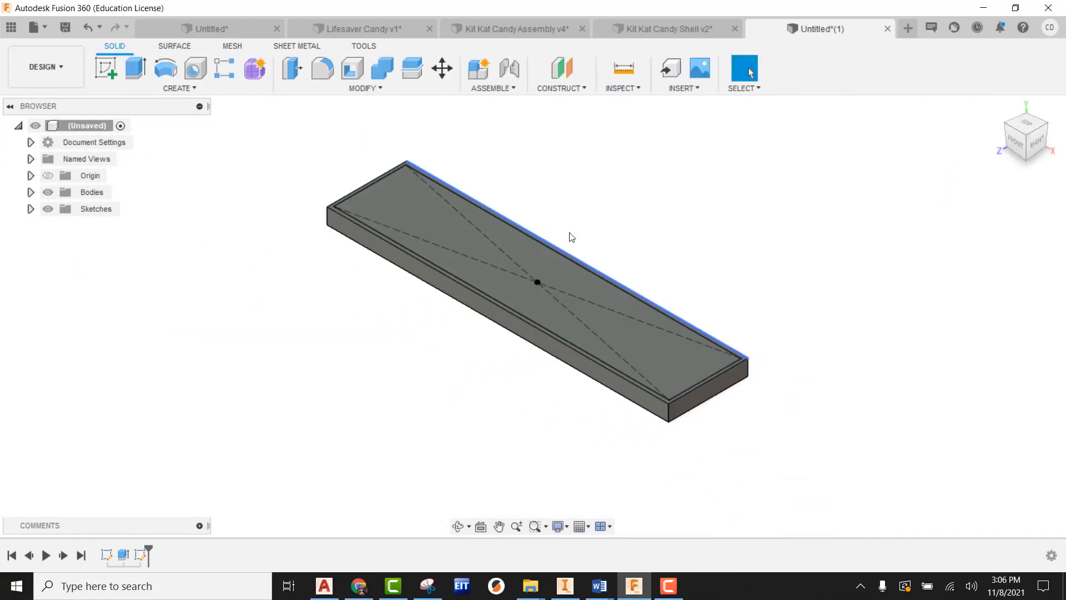
pyautogui.moveTo(606, 240); pyautogui.dragTo(577, 264, button='middle')
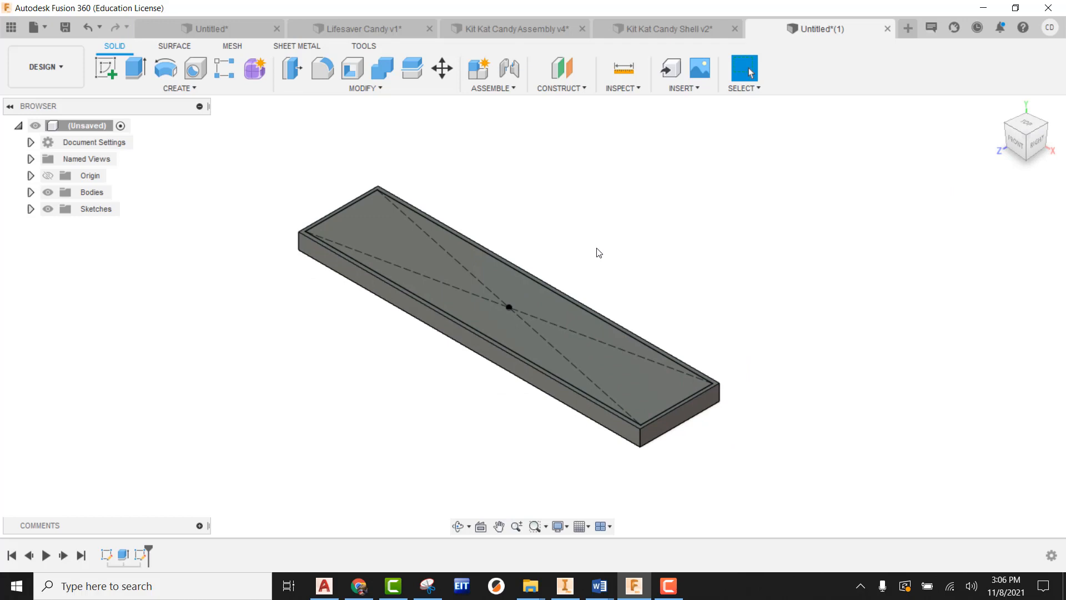
pyautogui.click(556, 73)
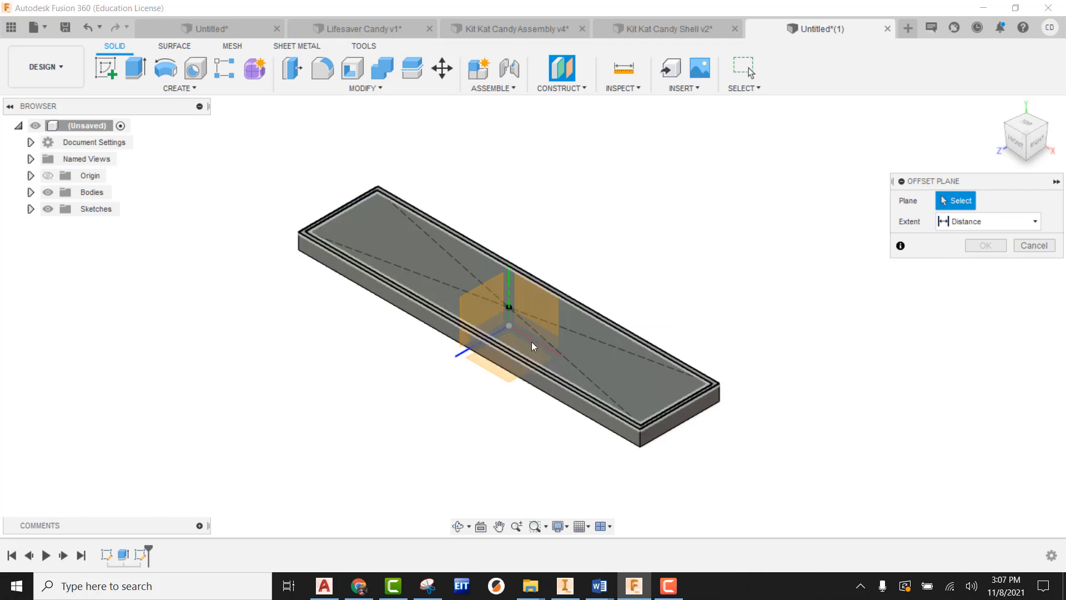
pyautogui.click(371, 226)
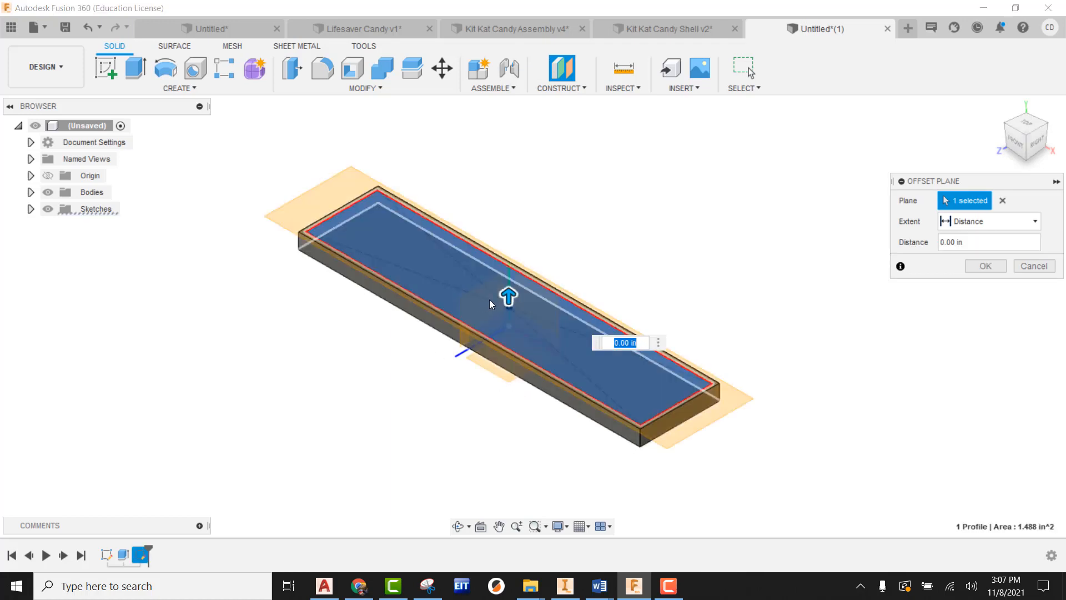
pyautogui.moveTo(507, 295); pyautogui.dragTo(507, 209)
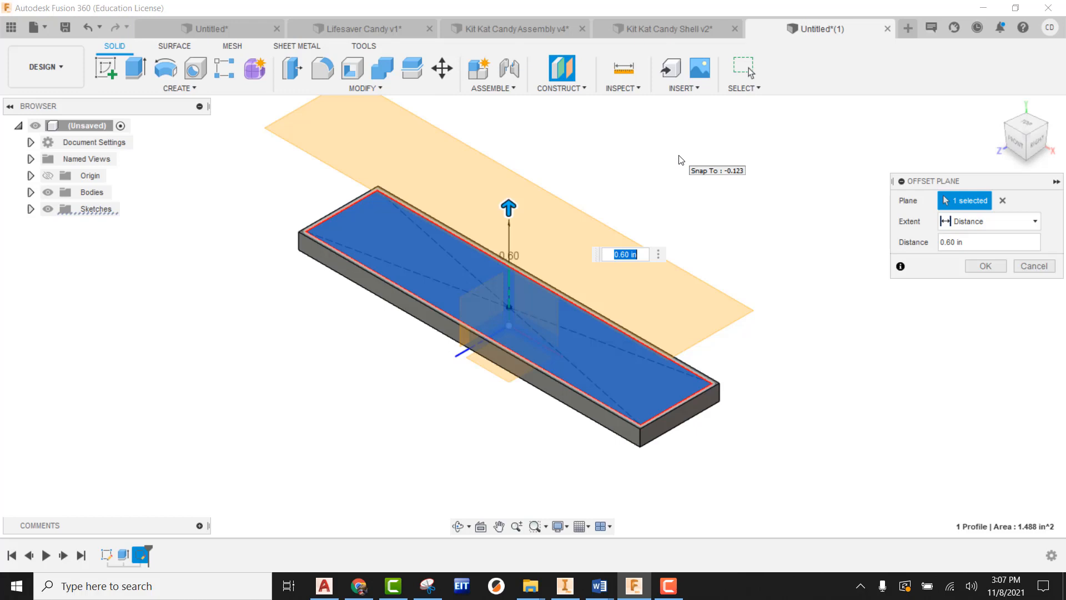
pyautogui.write('.252')
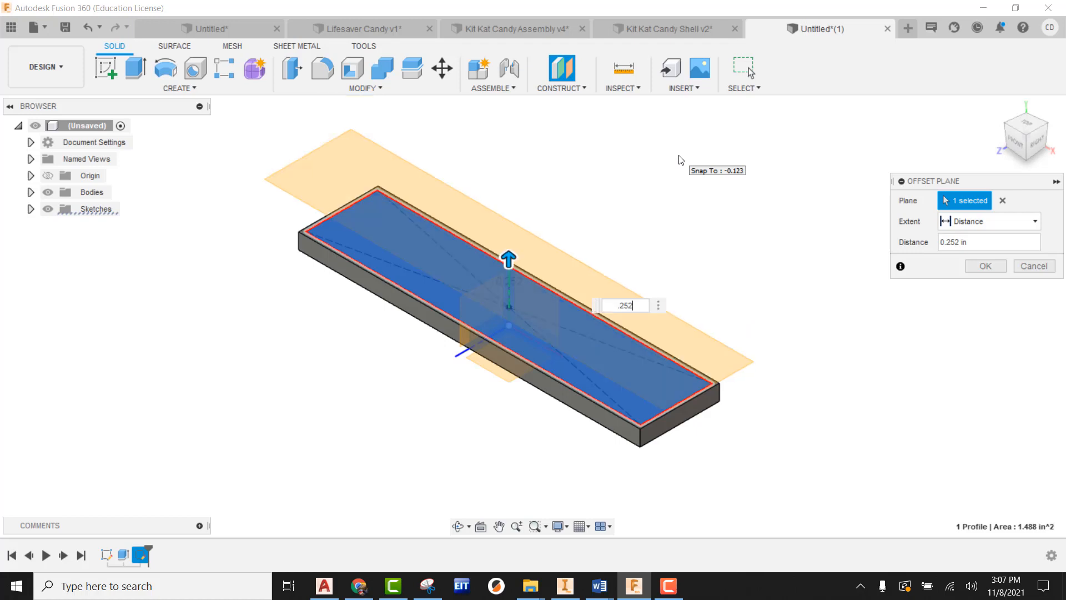
pyautogui.press('Return')
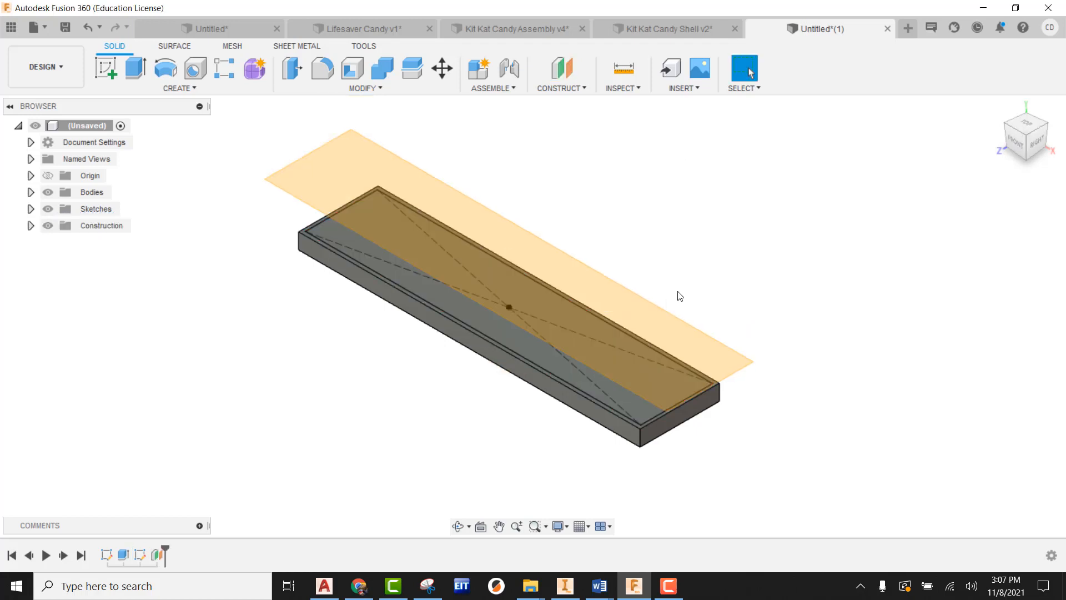
# - Sketch a center rectangle on the offset plane, centred on the origin, 0.26 in high and 2.513 in wide, and finish the sketch
pyautogui.keyDown('shift'); pyautogui.moveTo(685, 310); pyautogui.dragTo(712, 320, button='middle'); pyautogui.keyUp('shift')
pyautogui.click(998, 107)
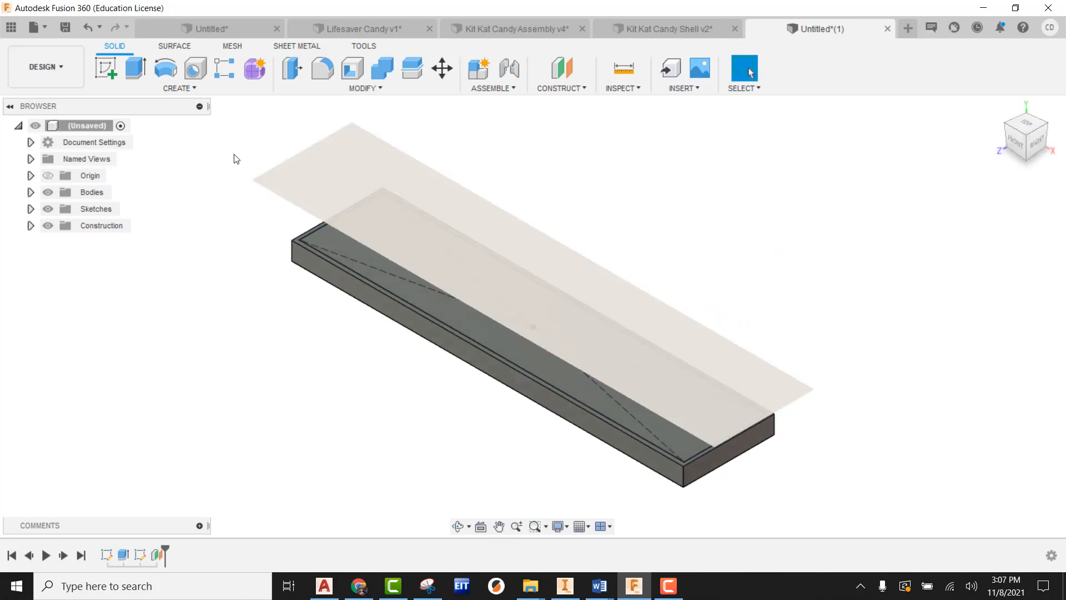
pyautogui.click(101, 76)
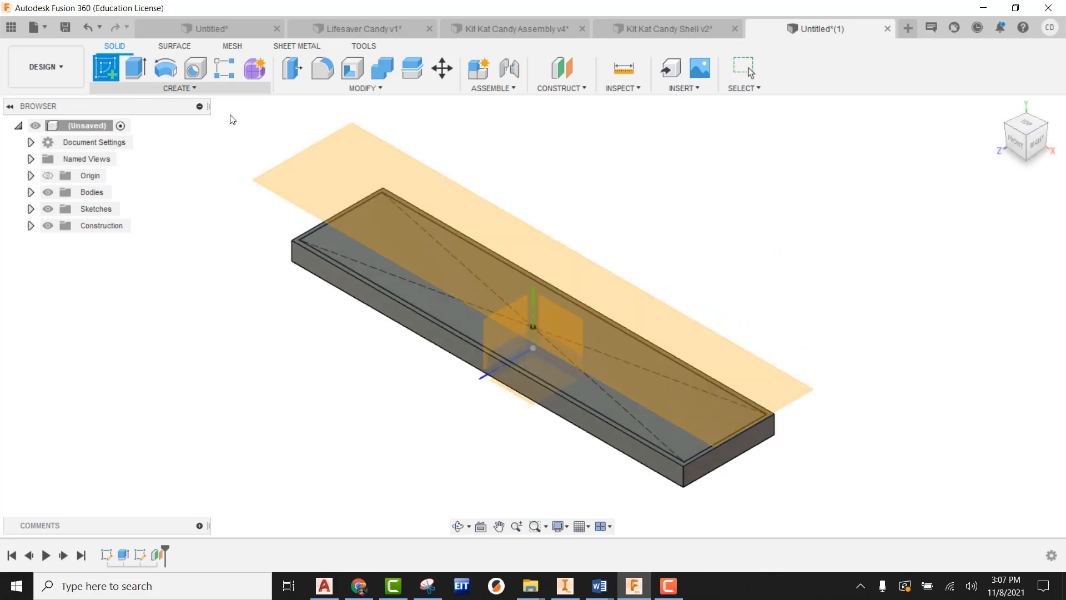
pyautogui.click(362, 138)
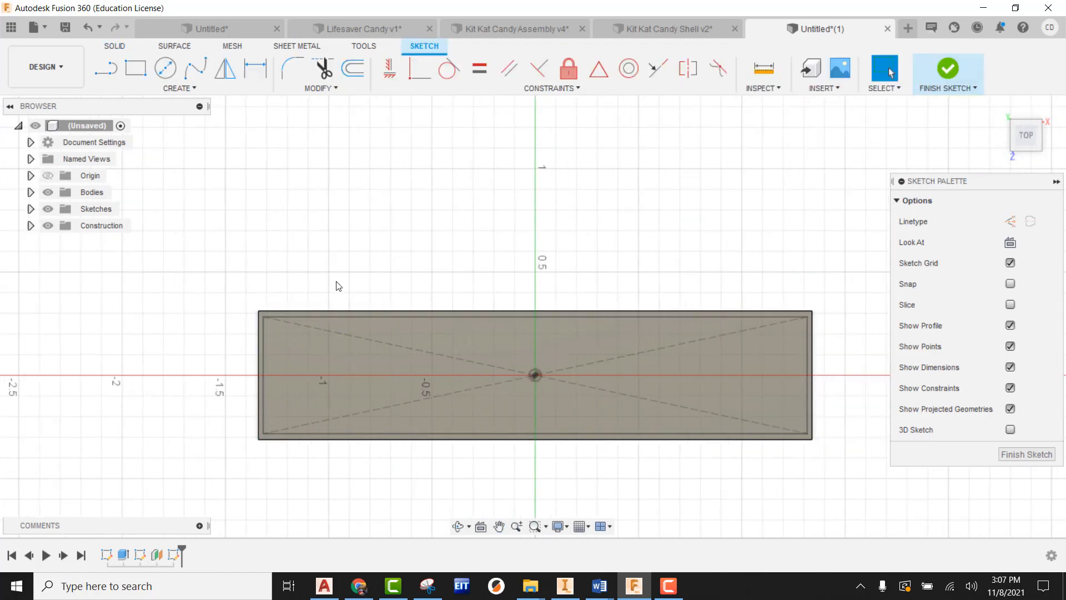
pyautogui.click(179, 88)
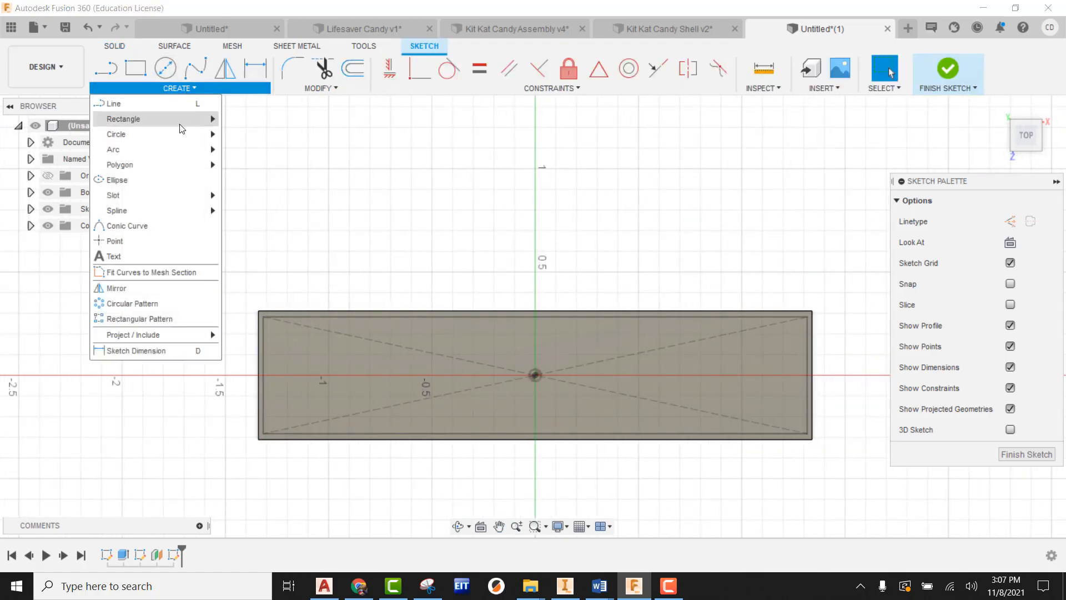
pyautogui.moveTo(179, 125)
pyautogui.click(245, 149)
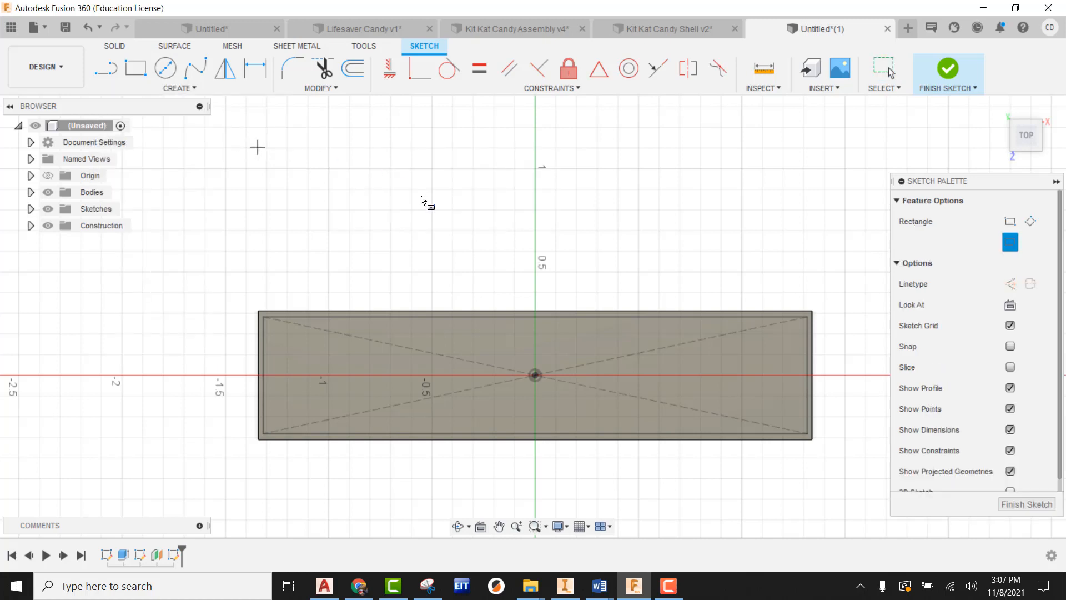
pyautogui.click(535, 376)
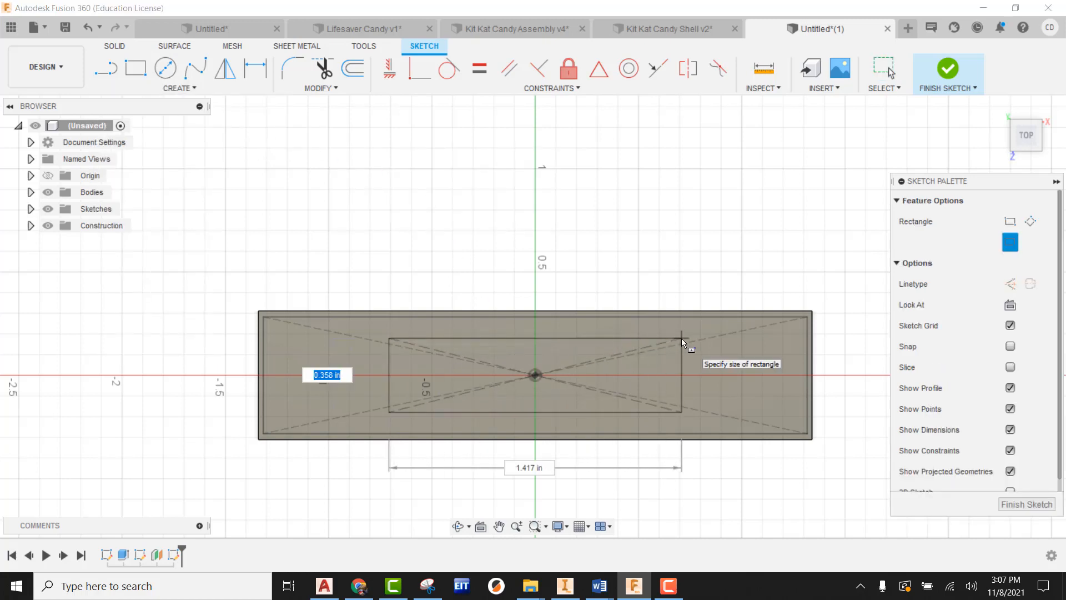
pyautogui.write('.26')
pyautogui.press('Tab')
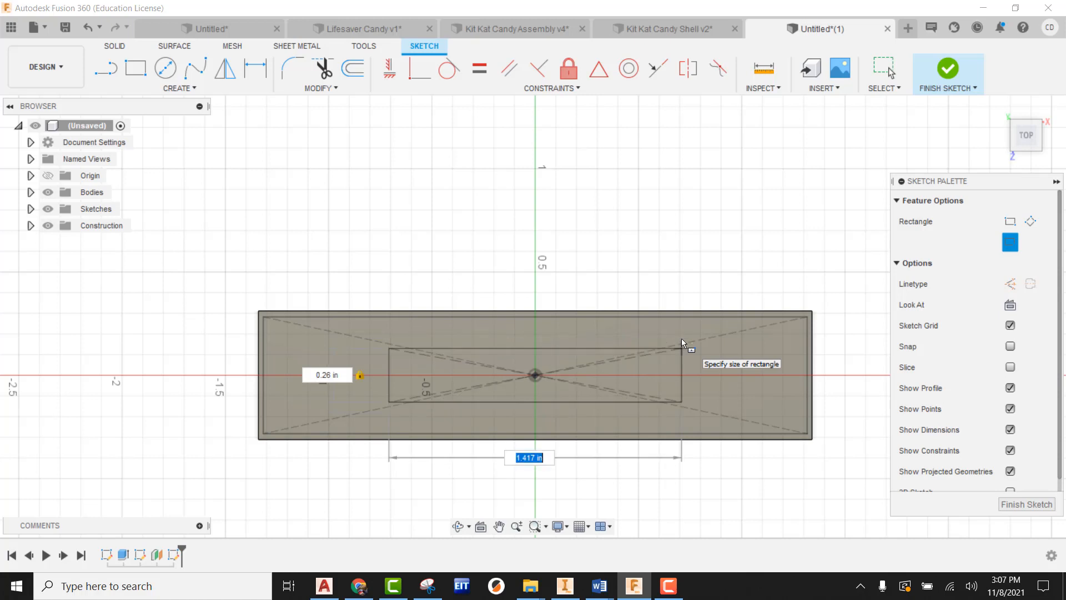
pyautogui.write('2.513')
pyautogui.press('Tab')
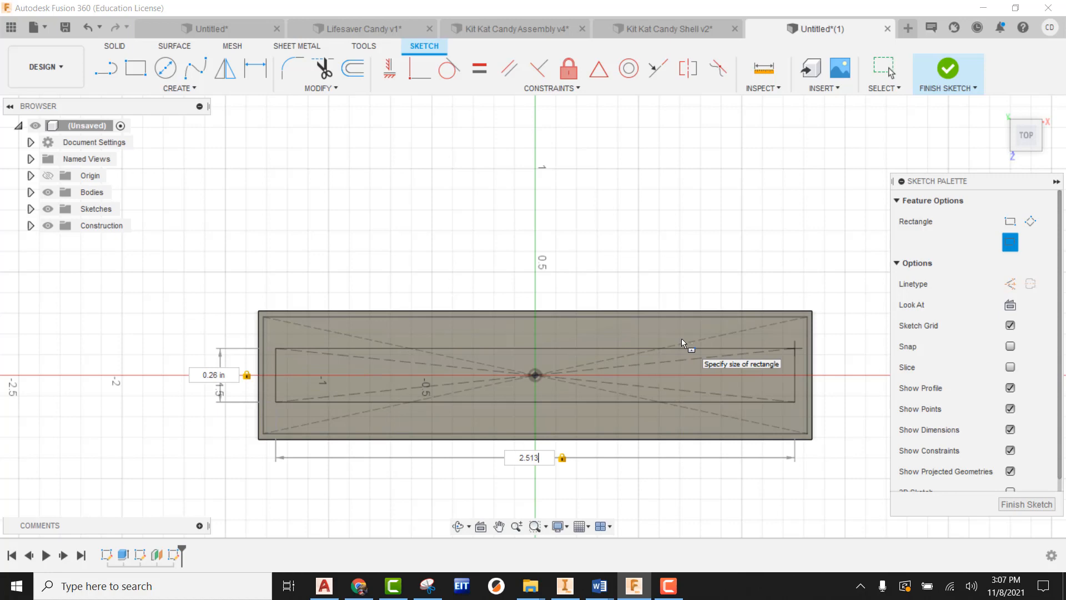
pyautogui.press('Return')
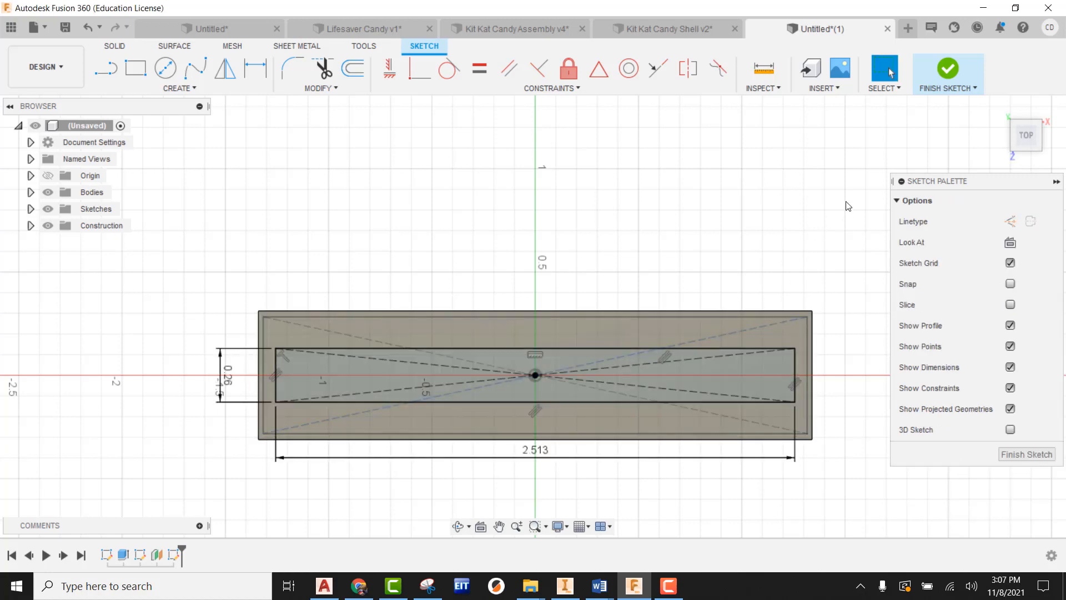
pyautogui.click(947, 71)
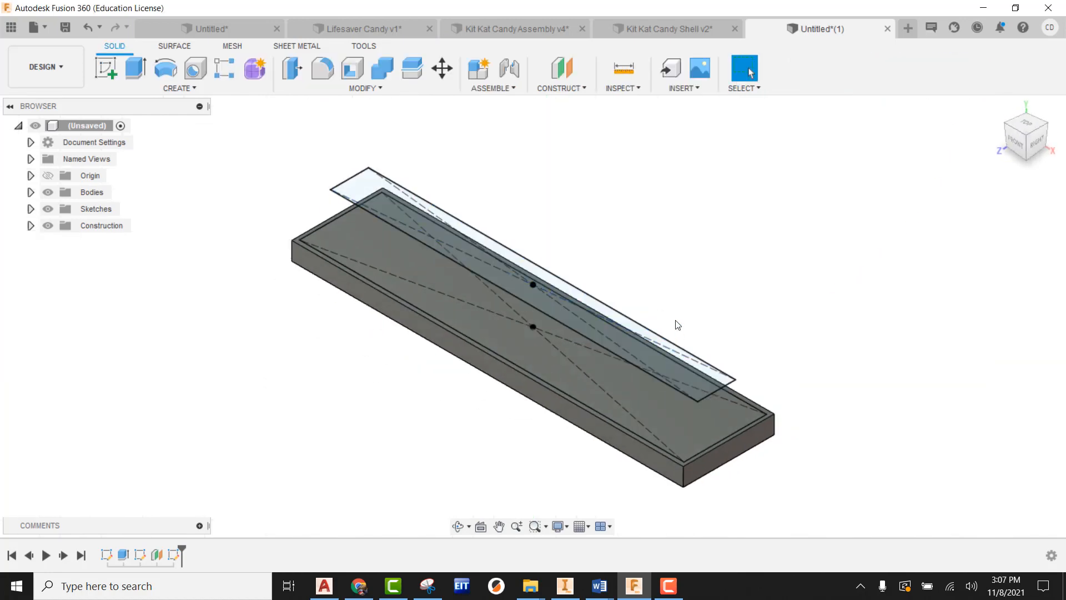
# - Loft from the inner rectangle on the plate's top face to the rectangle on the offset plane, joining it to the plate
pyautogui.keyDown('shift'); pyautogui.moveTo(673, 324); pyautogui.dragTo(700, 299, button='middle'); pyautogui.keyUp('shift')
pyautogui.scroll(1, 738, 343)
pyautogui.keyDown('shift'); pyautogui.moveTo(734, 361); pyautogui.dragTo(692, 363, button='middle'); pyautogui.keyUp('shift')
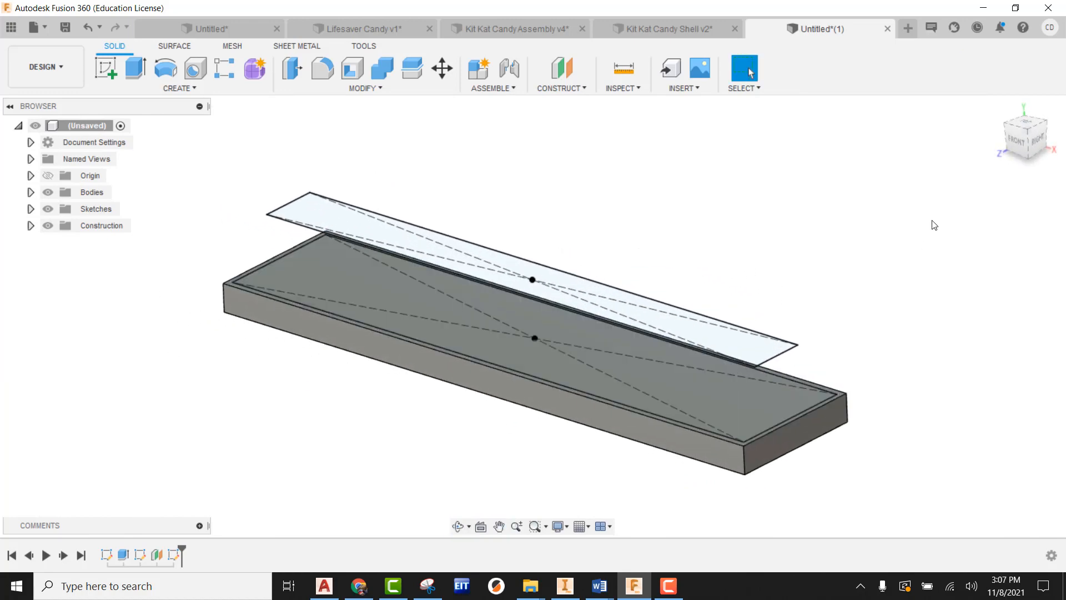
pyautogui.click(998, 106)
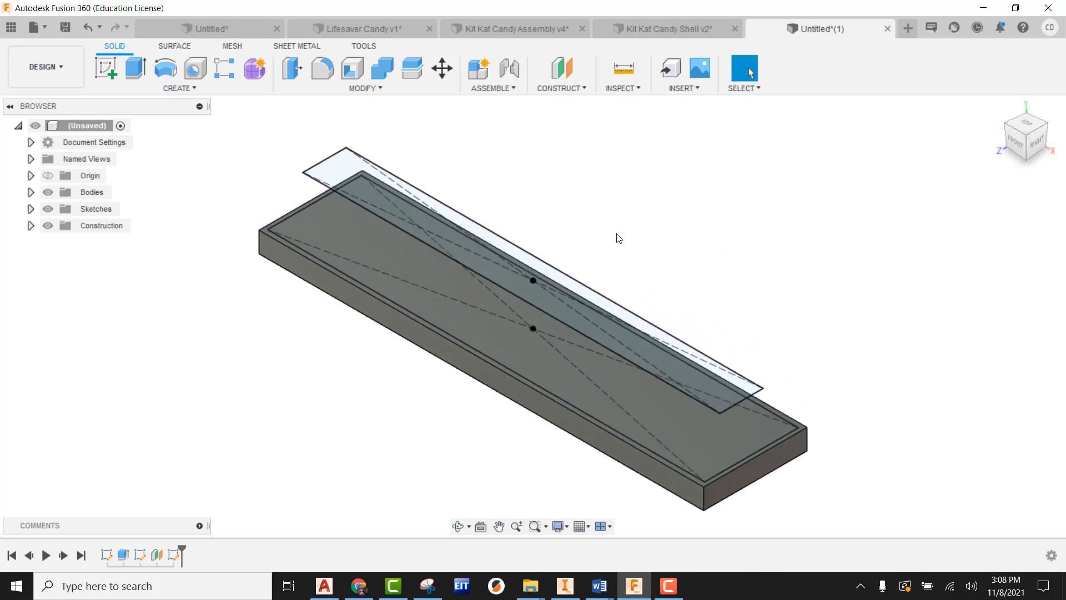
pyautogui.click(178, 89)
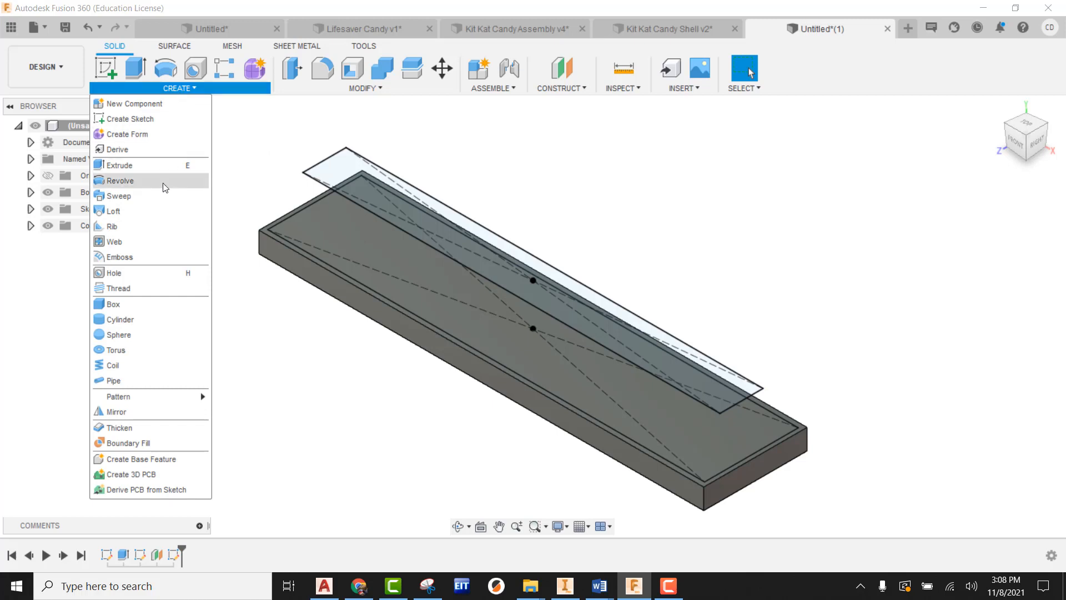
pyautogui.click(116, 212)
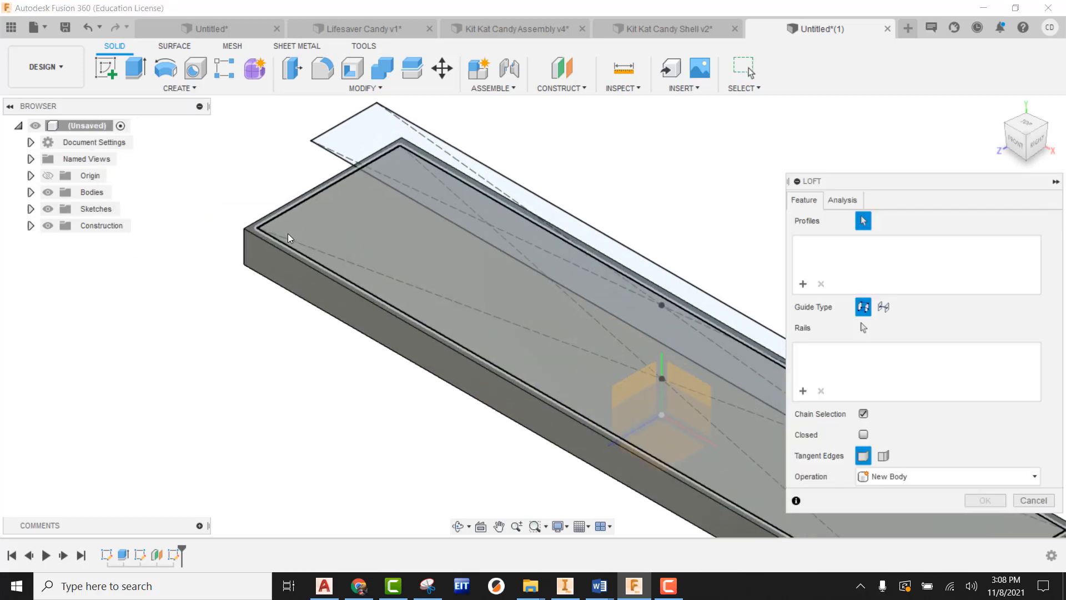
pyautogui.scroll(5, 289, 236)
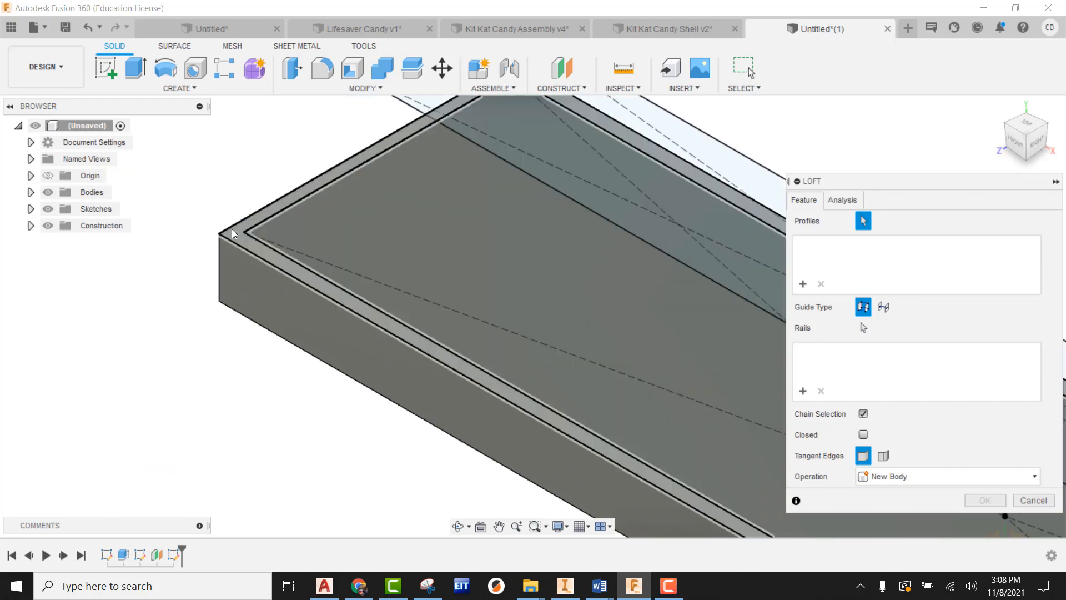
pyautogui.scroll(-5, 293, 231)
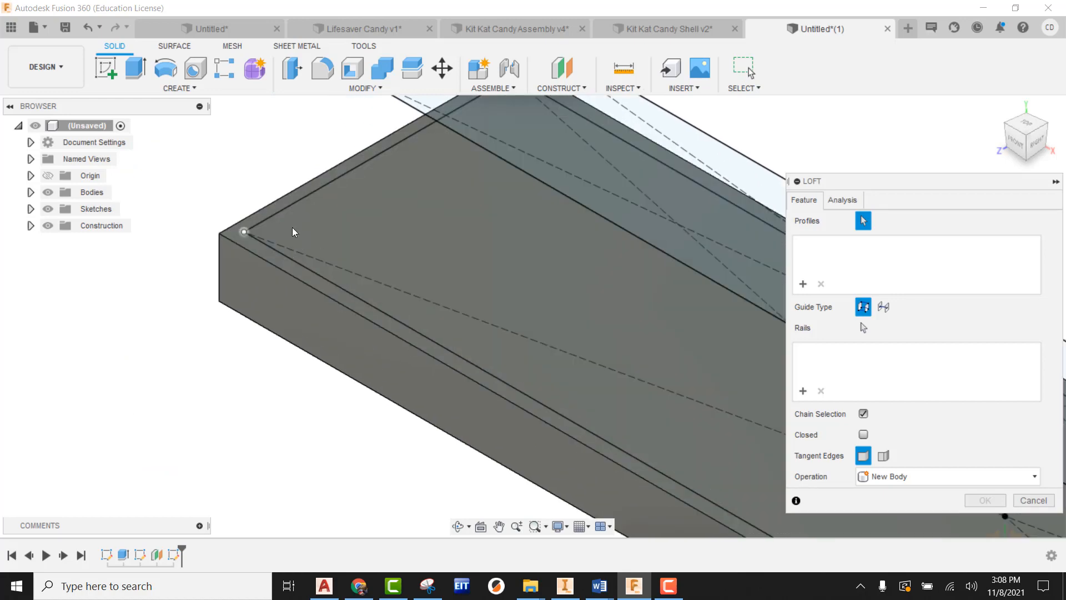
pyautogui.scroll(-2, 349, 231)
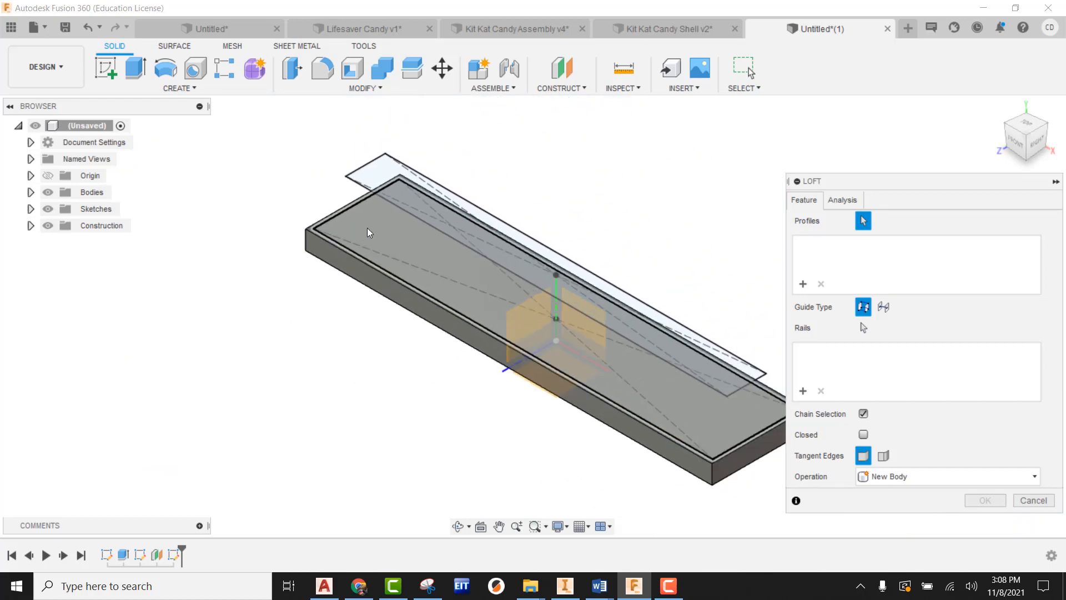
pyautogui.click(371, 233)
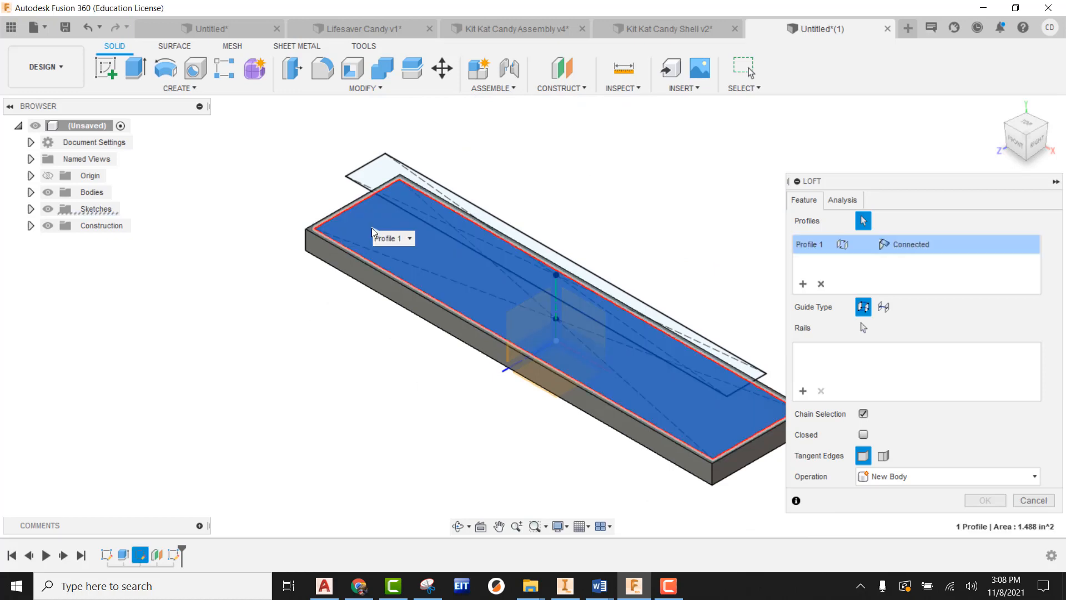
pyautogui.click(371, 175)
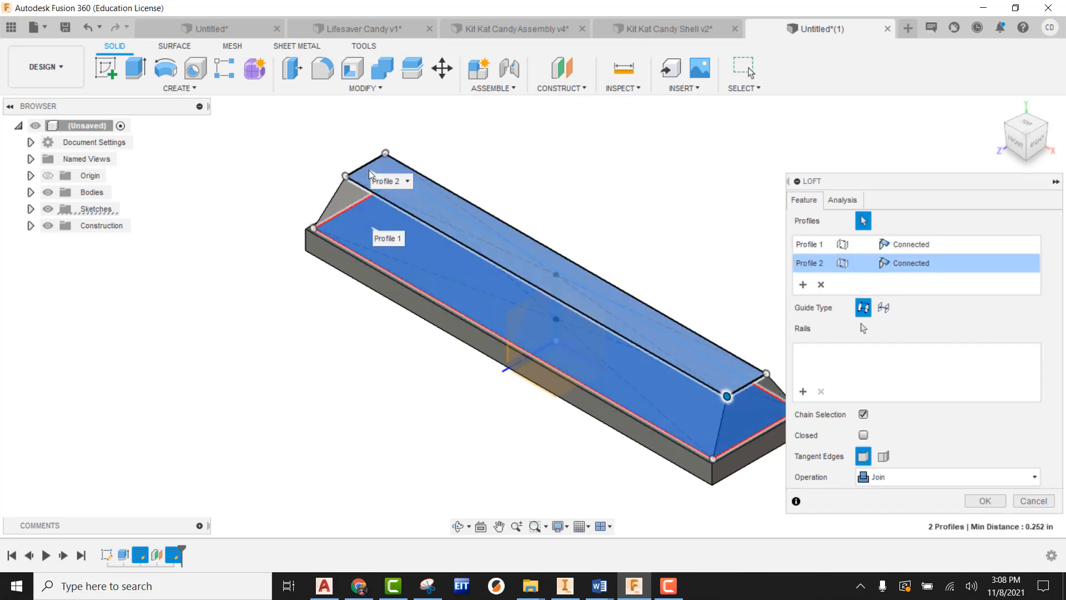
pyautogui.click(980, 501)
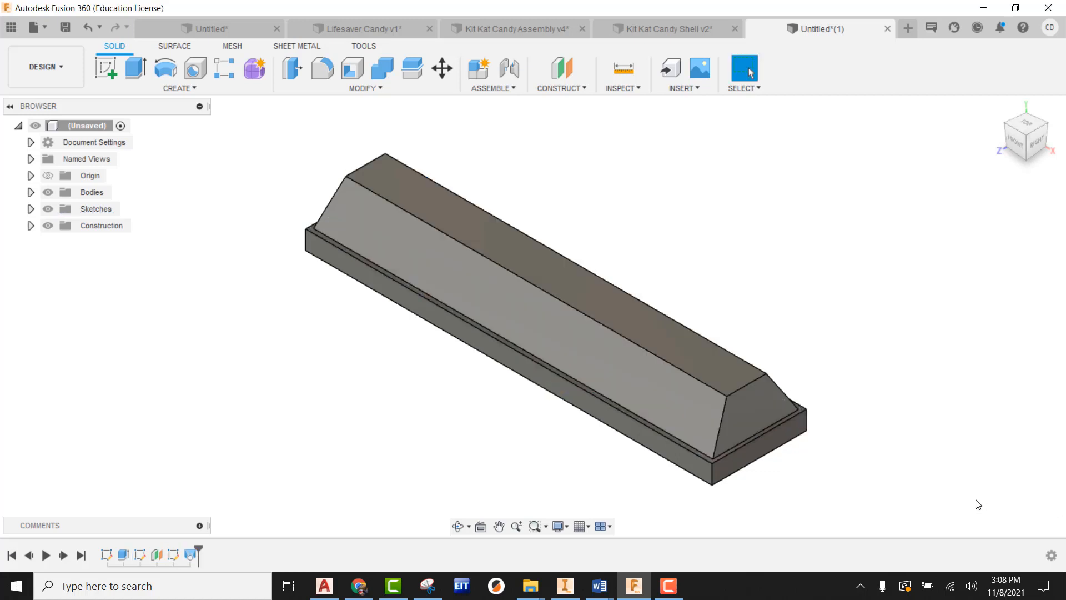
# - Show the origin planes, start a sketch on the vertical YZ origin plane across the bar, and turn on Slice
pyautogui.moveTo(761, 376)
pyautogui.keyDown('shift'); pyautogui.mouseDown(button='middle')
pyautogui.moveTo(761, 328)
pyautogui.moveTo(768, 383)
pyautogui.moveTo(705, 388)
pyautogui.moveTo(776, 376)
pyautogui.moveTo(750, 317)
pyautogui.moveTo(752, 371)
pyautogui.mouseUp(button='middle'); pyautogui.keyUp('shift')
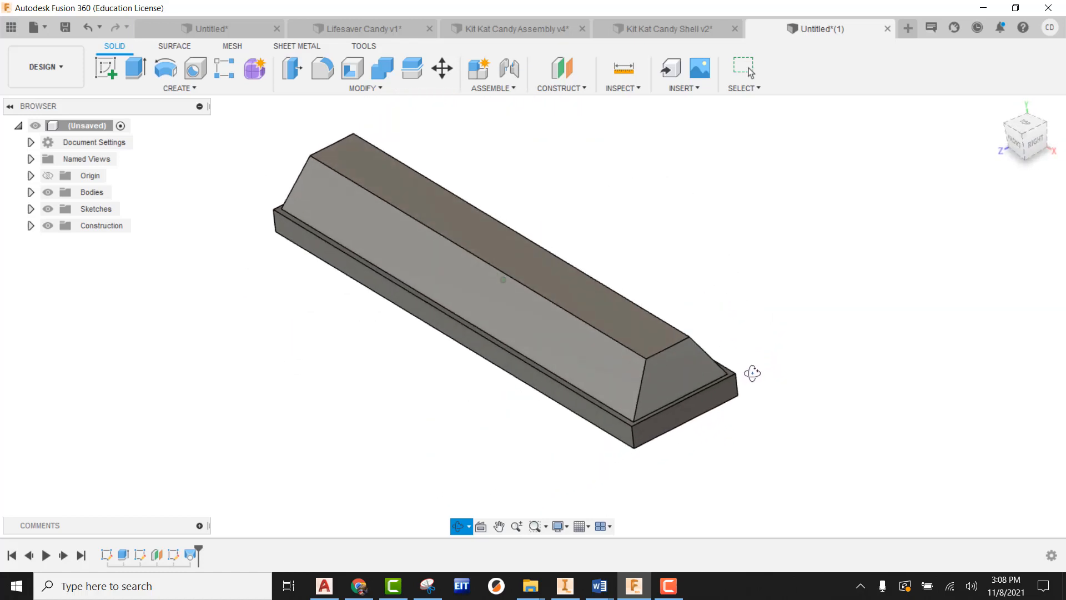
pyautogui.click(1018, 139)
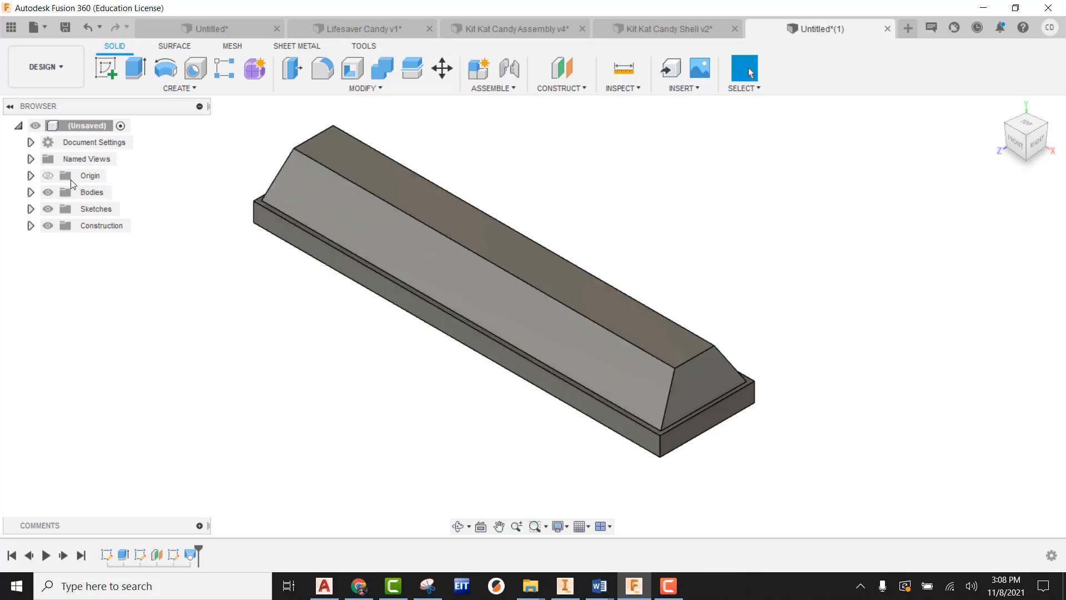
pyautogui.click(47, 177)
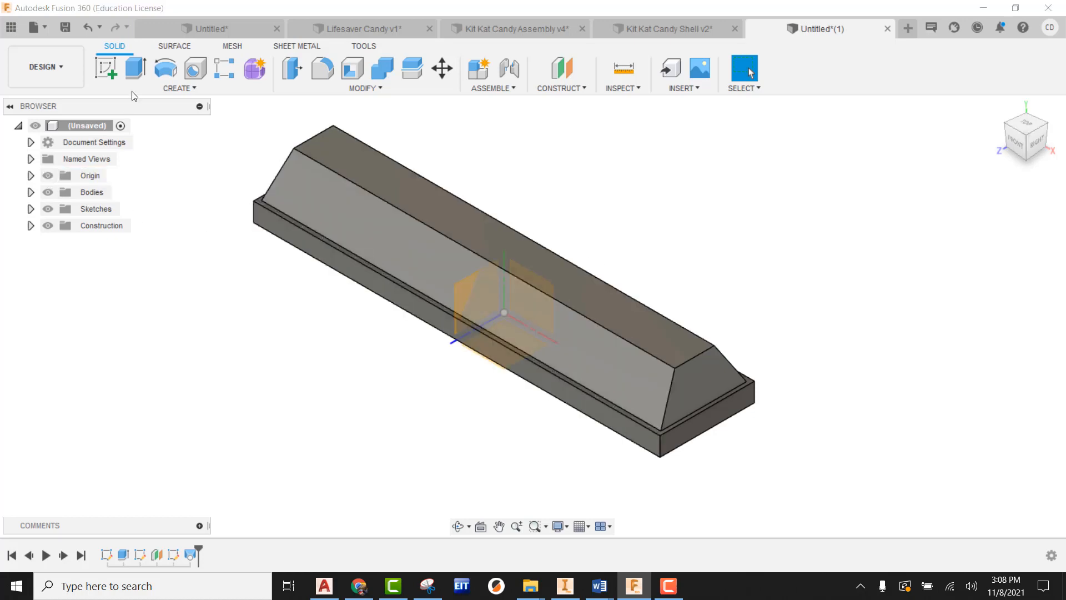
pyautogui.click(112, 71)
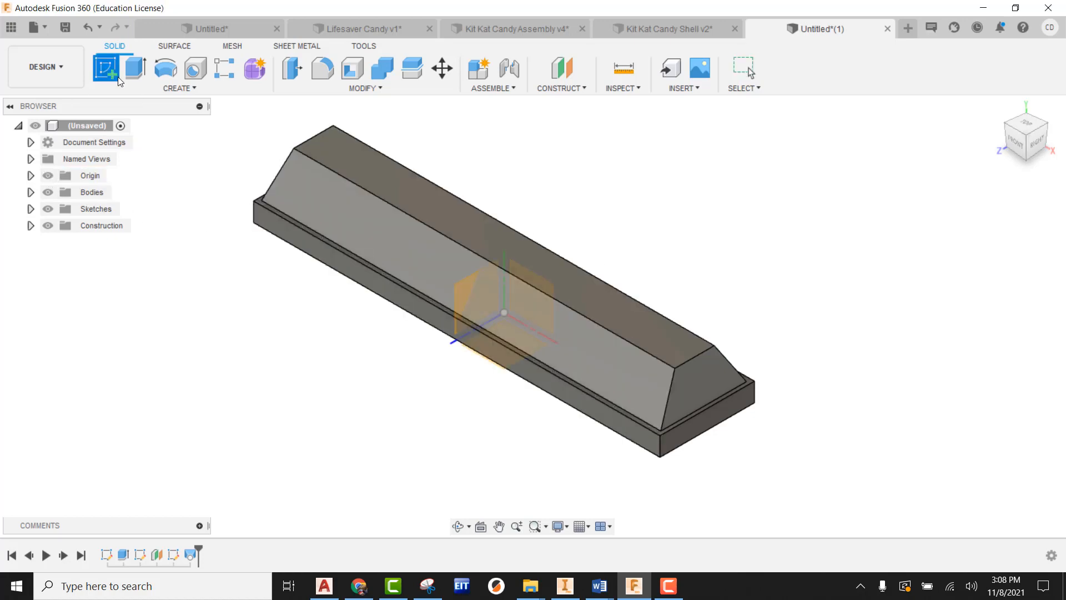
pyautogui.click(461, 290)
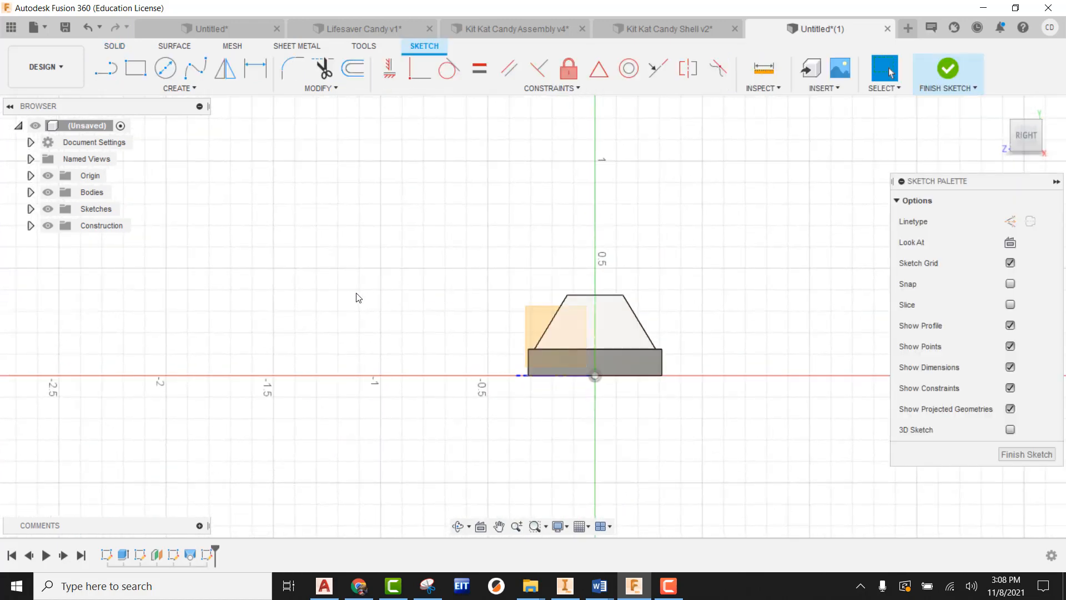
pyautogui.scroll(2, 448, 334)
pyautogui.moveTo(477, 336); pyautogui.dragTo(350, 344, button='middle')
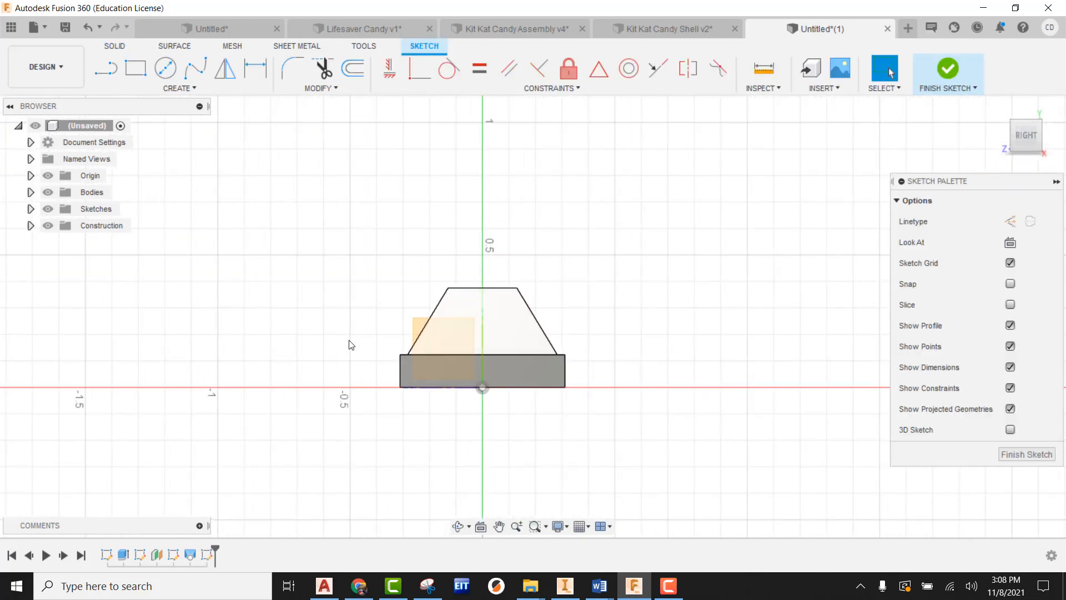
pyautogui.scroll(3, 366, 383)
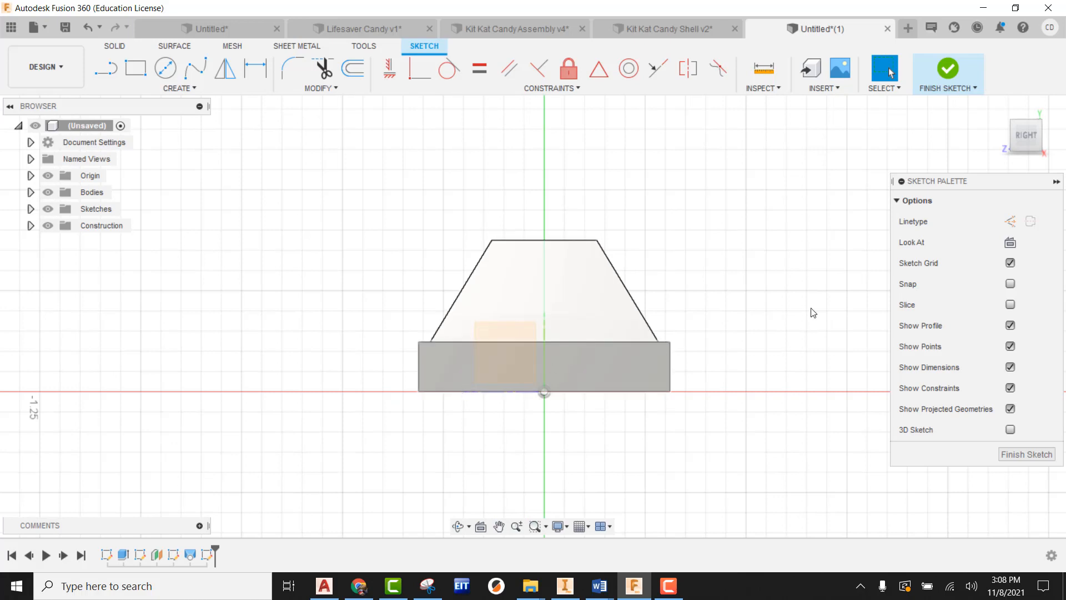
pyautogui.click(1011, 305)
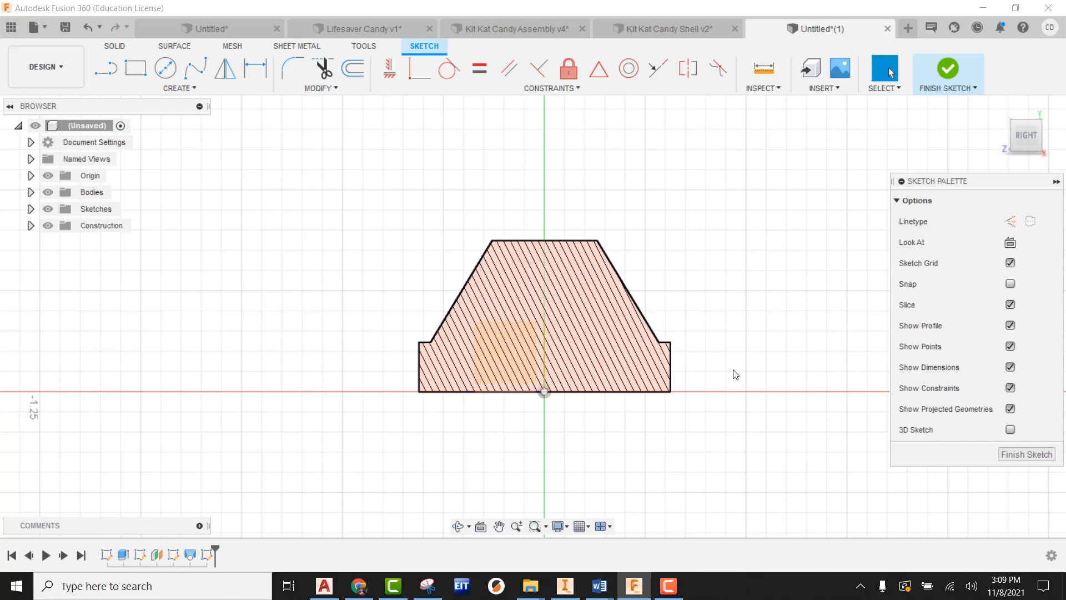
# - Draw a center rectangle about 0.27 in wide inside the sliced cross-section, with its centre directly above the origin on the vertical axis
pyautogui.click(183, 89)
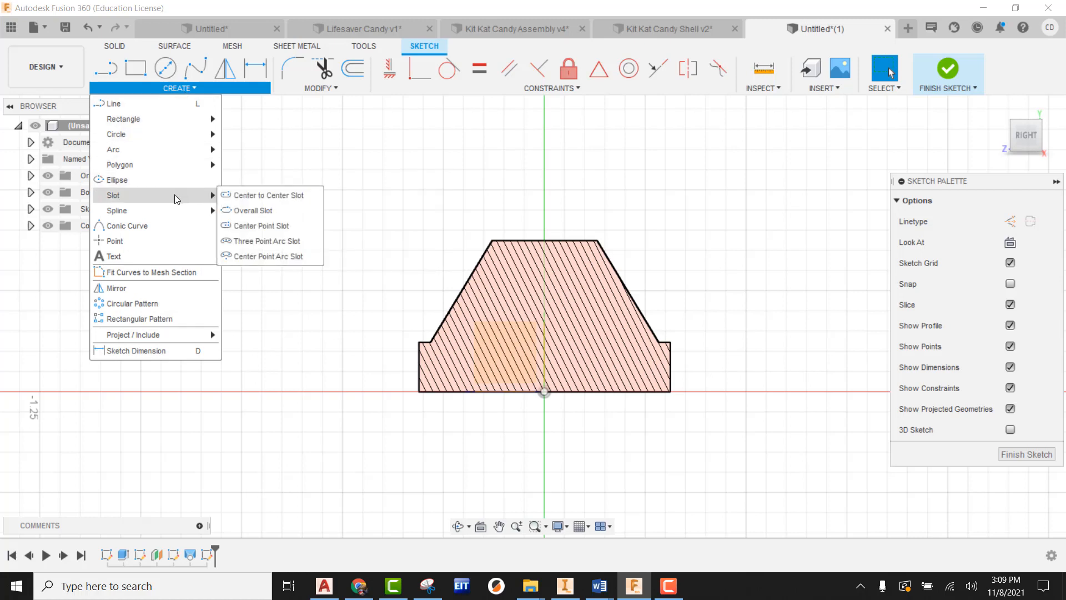
pyautogui.moveTo(161, 119)
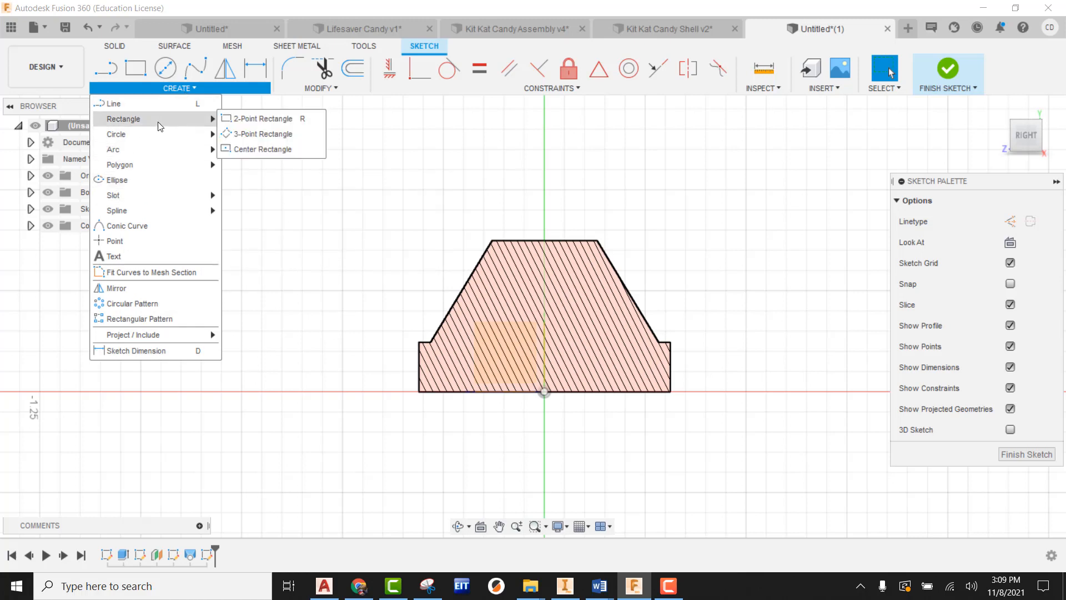
pyautogui.click(245, 148)
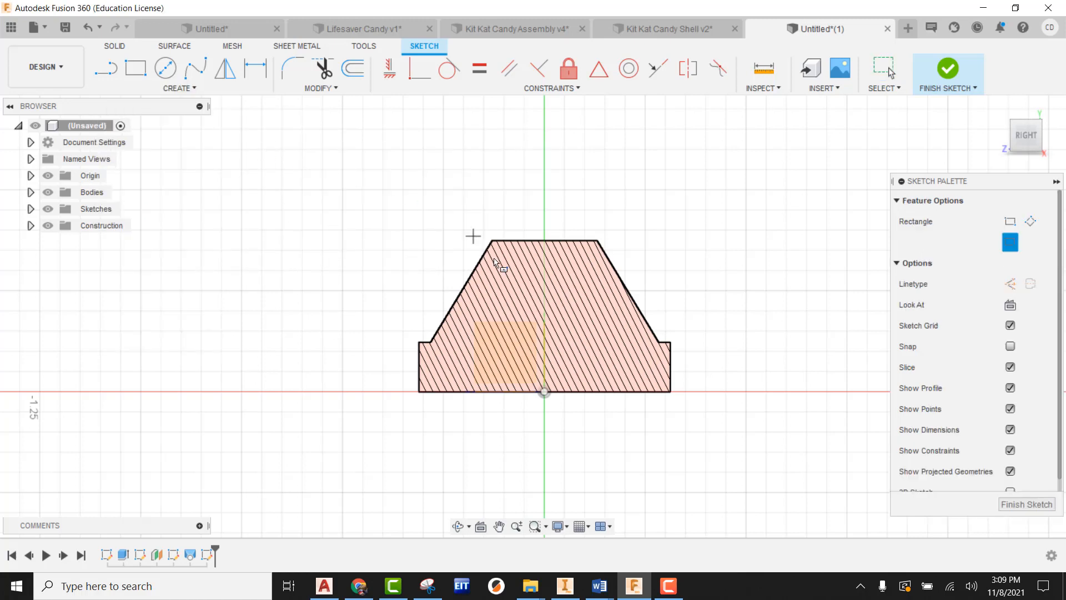
pyautogui.click(544, 392)
pyautogui.click(545, 316)
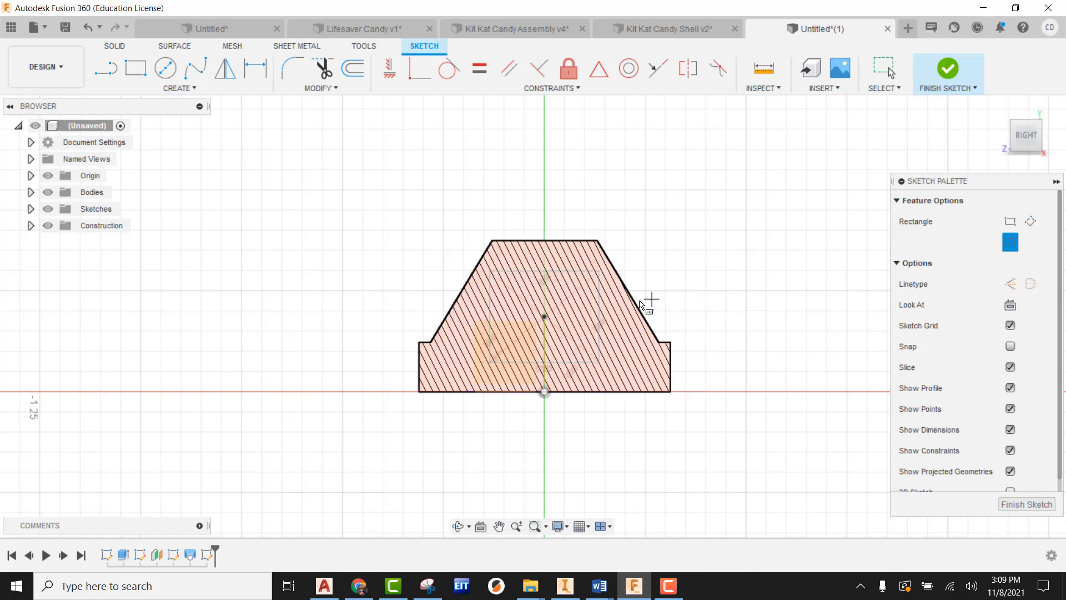
pyautogui.scroll(2, 613, 310)
pyautogui.scroll(-2, 613, 310)
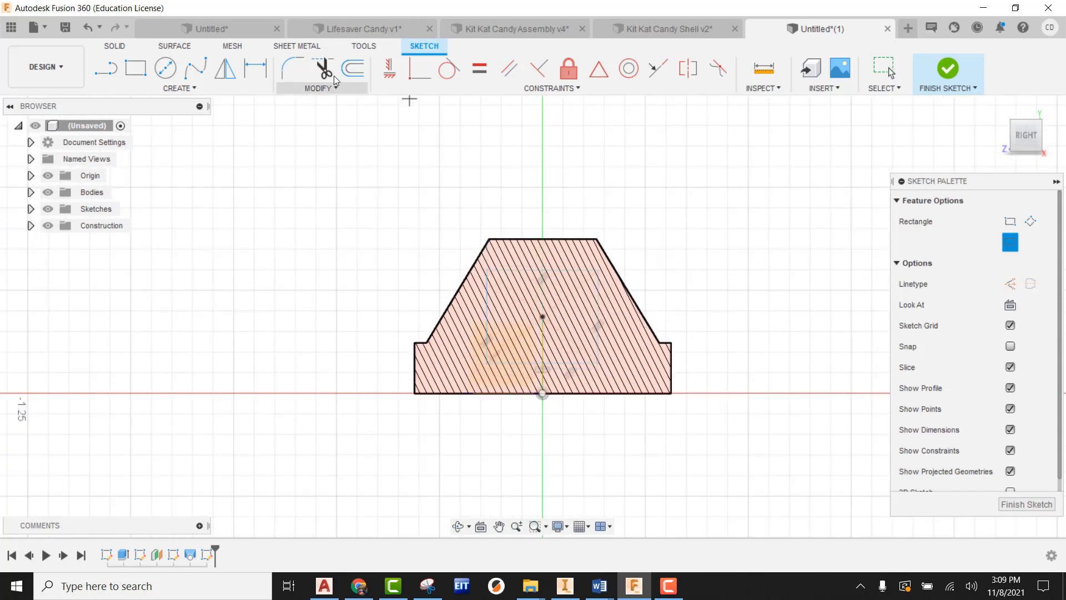
# - Dimension the cross-section rectangle to 0.355 in wide and 0.27 in high
pyautogui.click(266, 73)
pyautogui.click(543, 271)
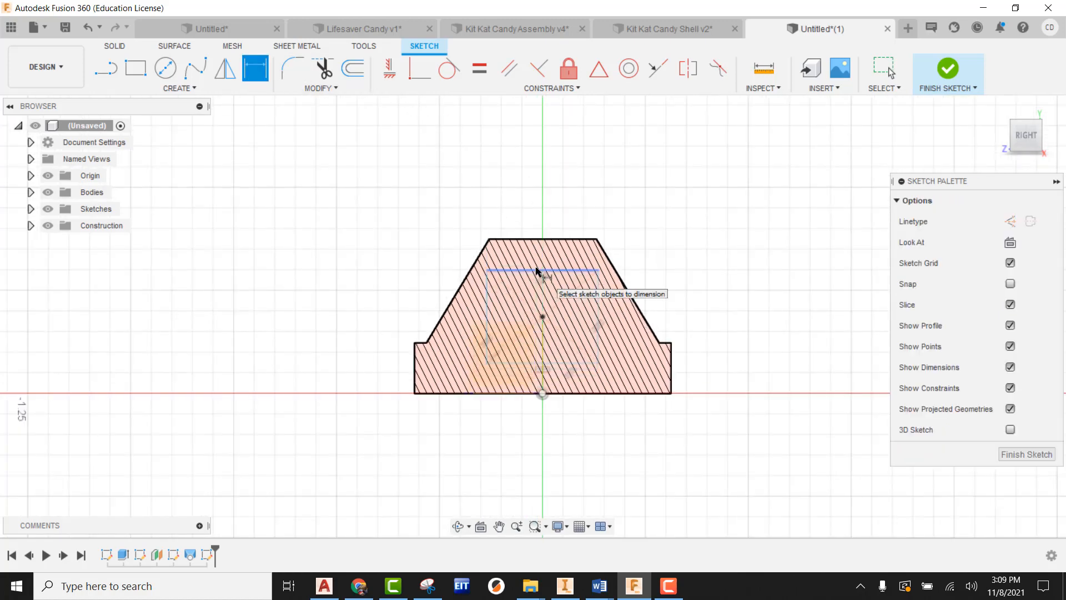
pyautogui.click(534, 212)
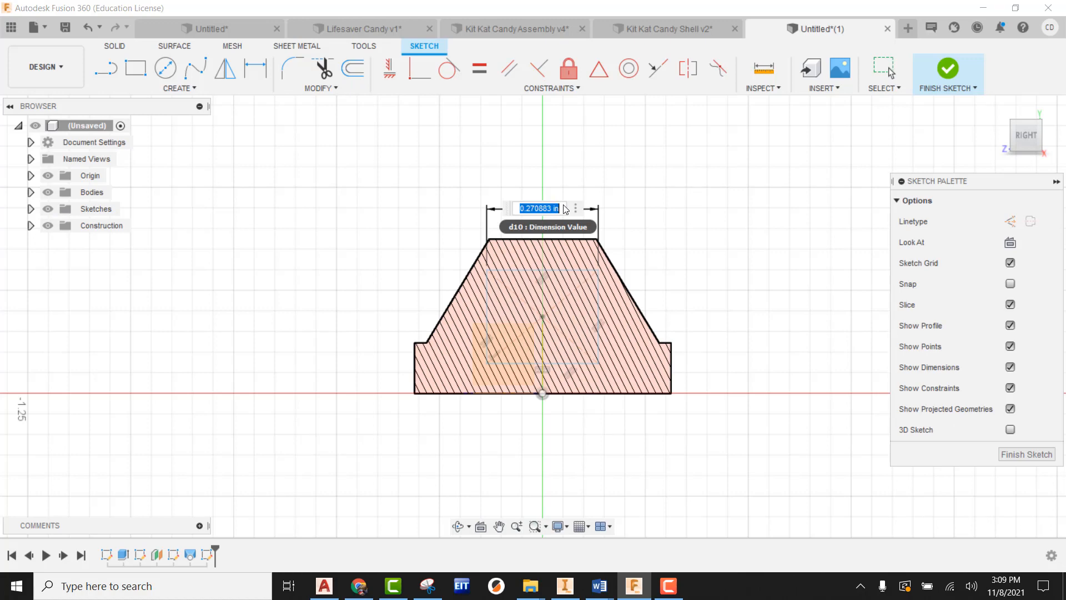
pyautogui.write('.355')
pyautogui.press('Return')
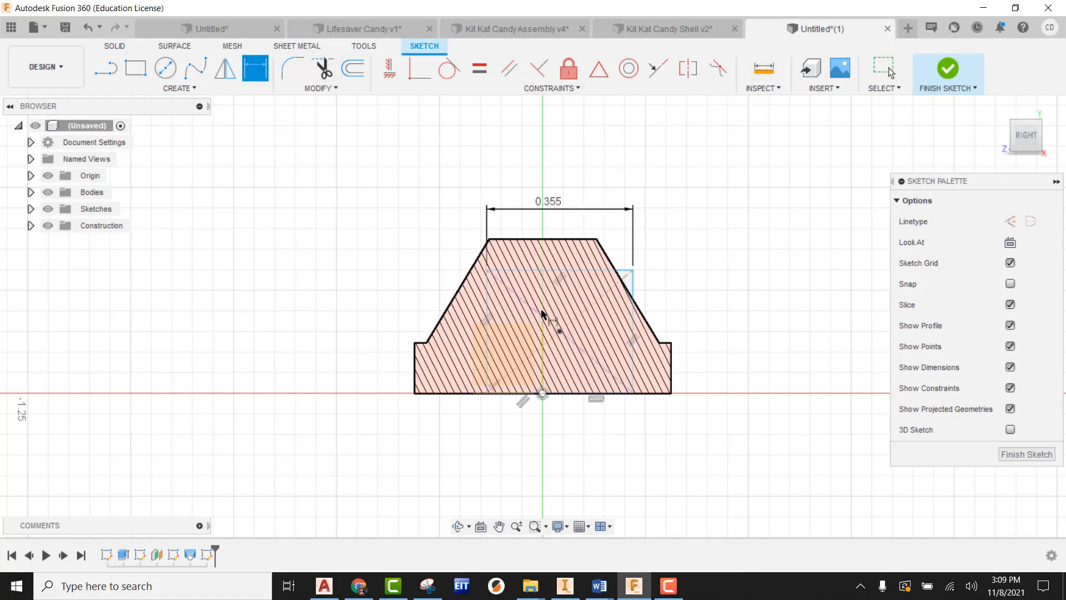
pyautogui.click(488, 298)
pyautogui.click(384, 309)
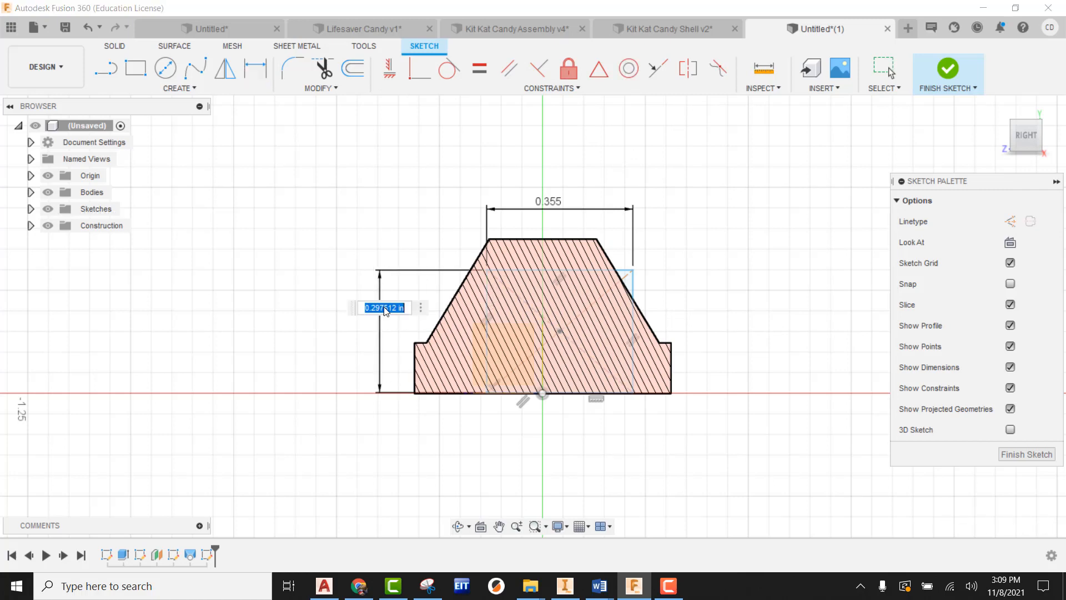
pyautogui.press('BackSpace')
pyautogui.press('Return')
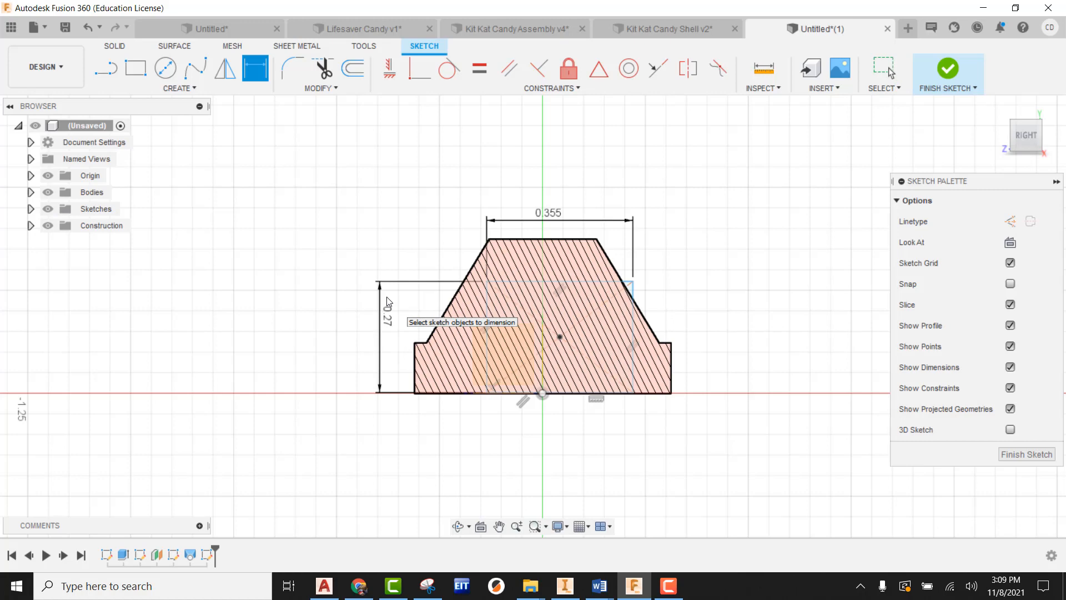
# - Constrain the rectangle's centre point vertically in line with the origin
pyautogui.scroll(3, 543, 381)
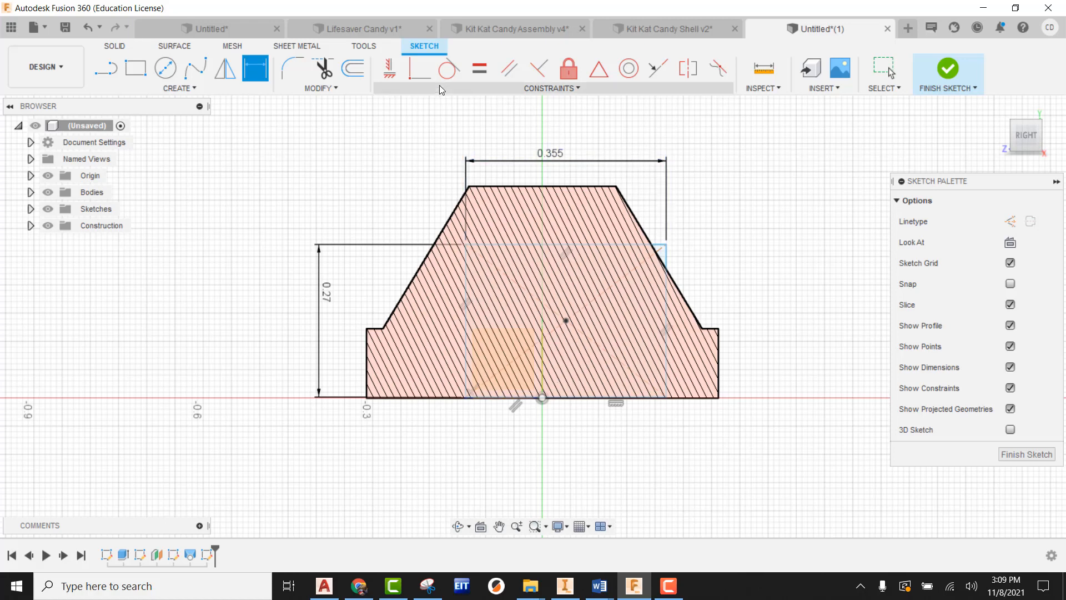
pyautogui.click(388, 69)
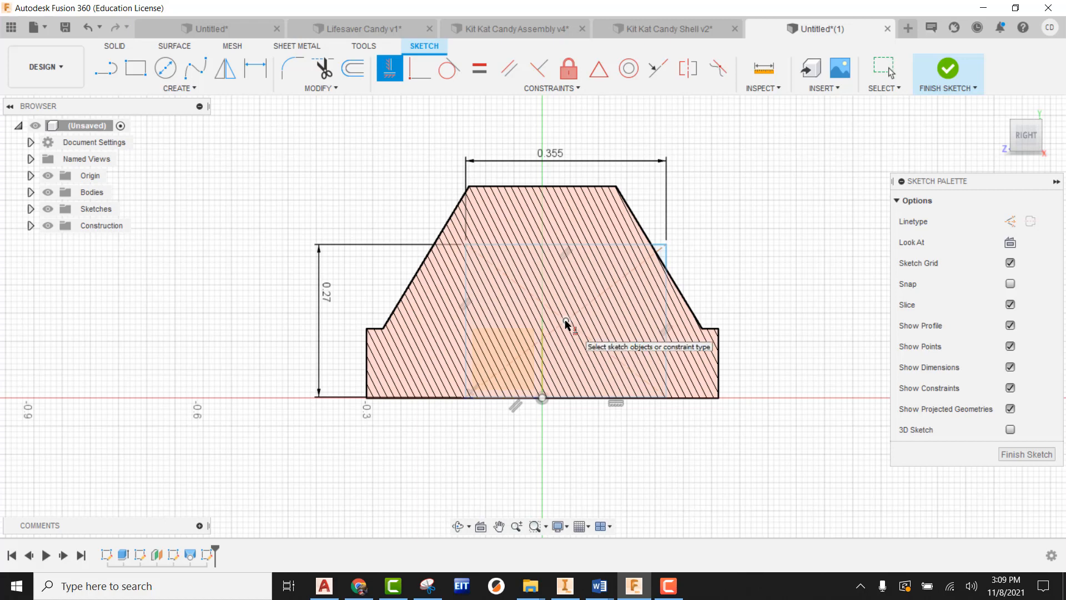
pyautogui.click(566, 321)
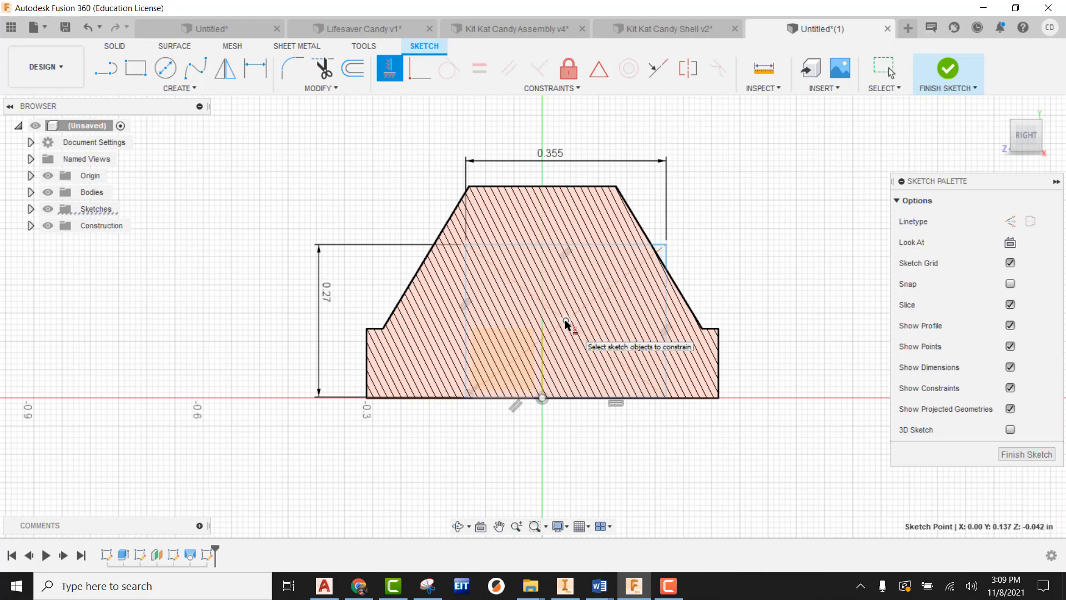
pyautogui.click(543, 399)
pyautogui.press('Escape')
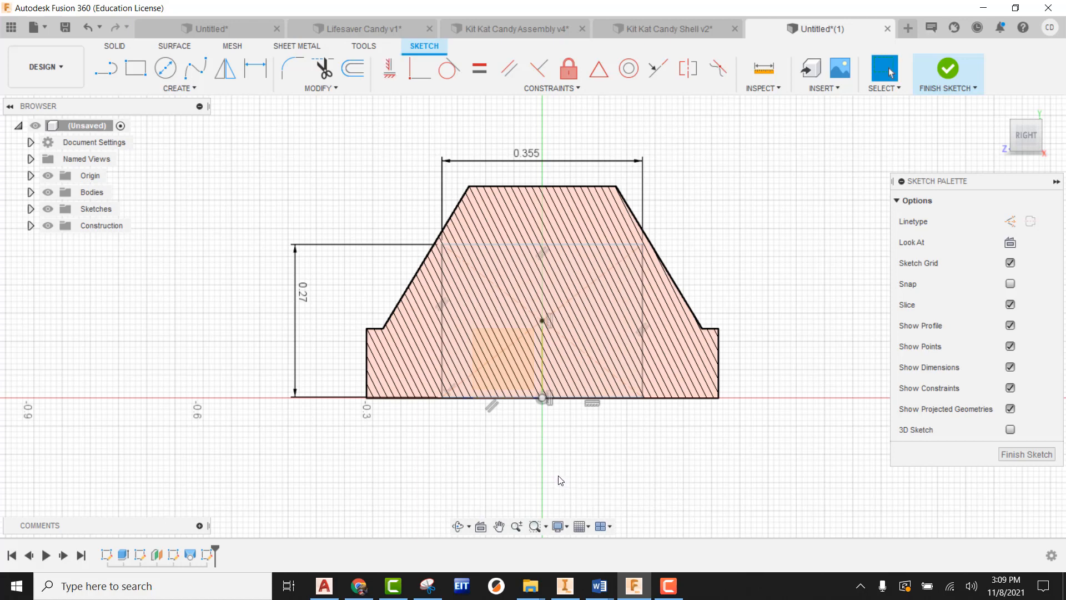
# - Raise the rectangle off the base, dimension its bottom edge 0.01 in above the origin, and finish the sketch
pyautogui.moveTo(542, 321); pyautogui.dragTo(544, 304)
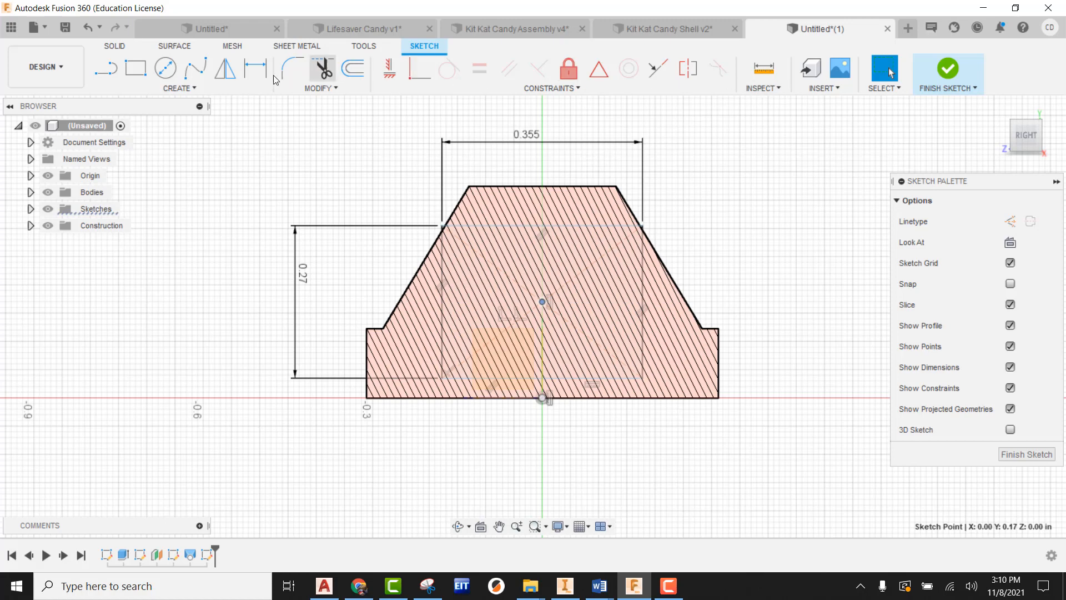
pyautogui.click(255, 68)
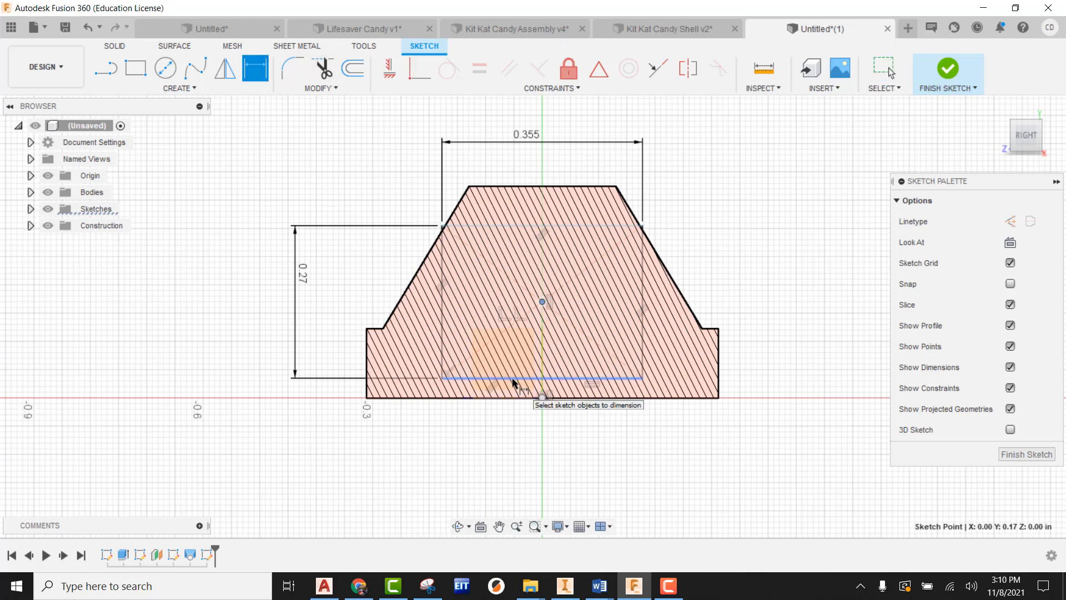
pyautogui.click(513, 380)
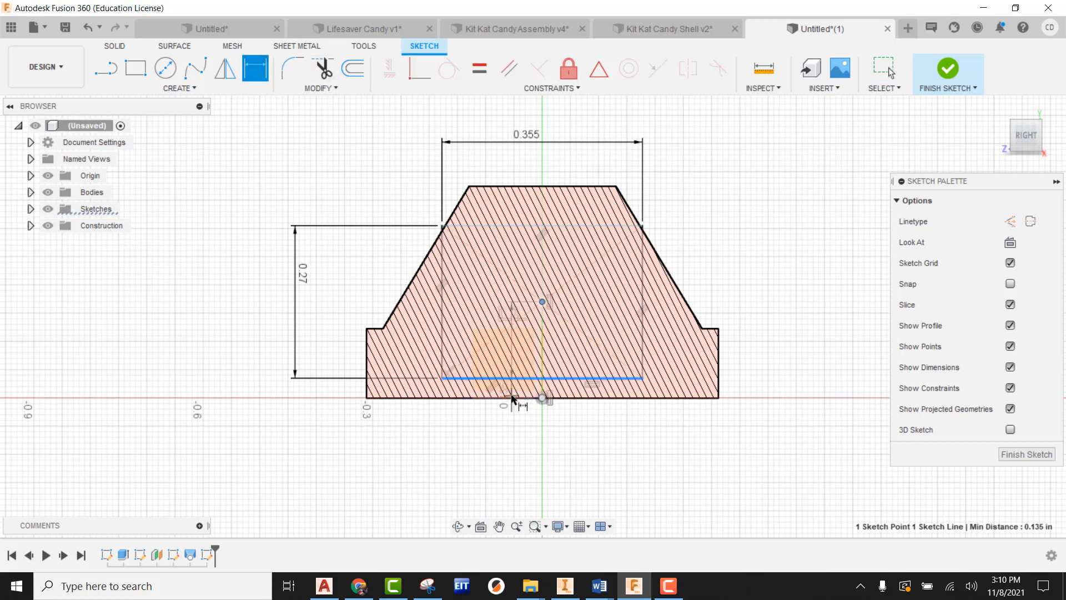
pyautogui.click(543, 399)
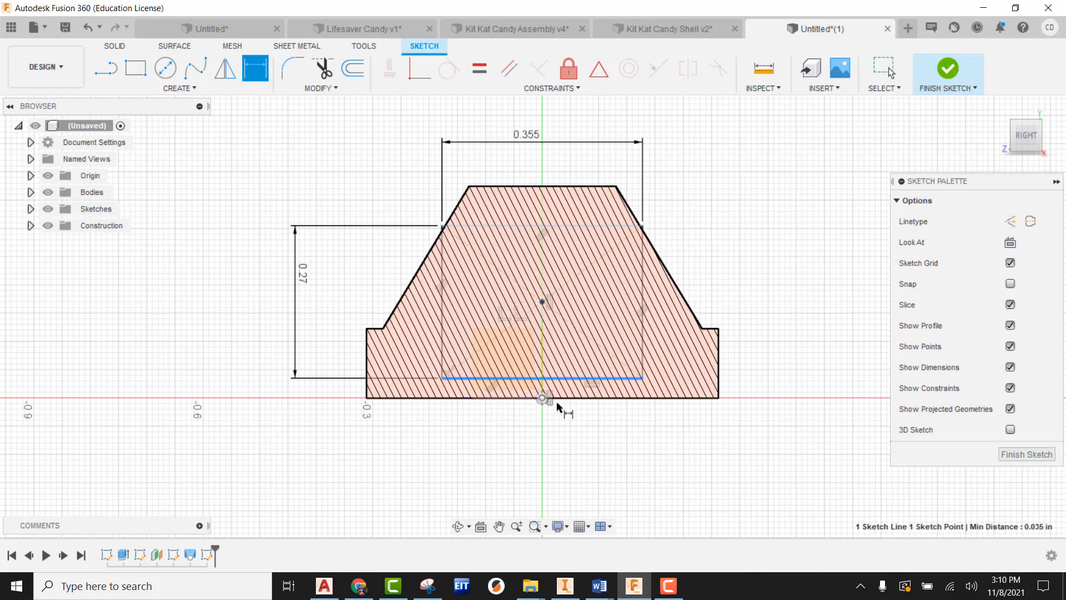
pyautogui.click(774, 400)
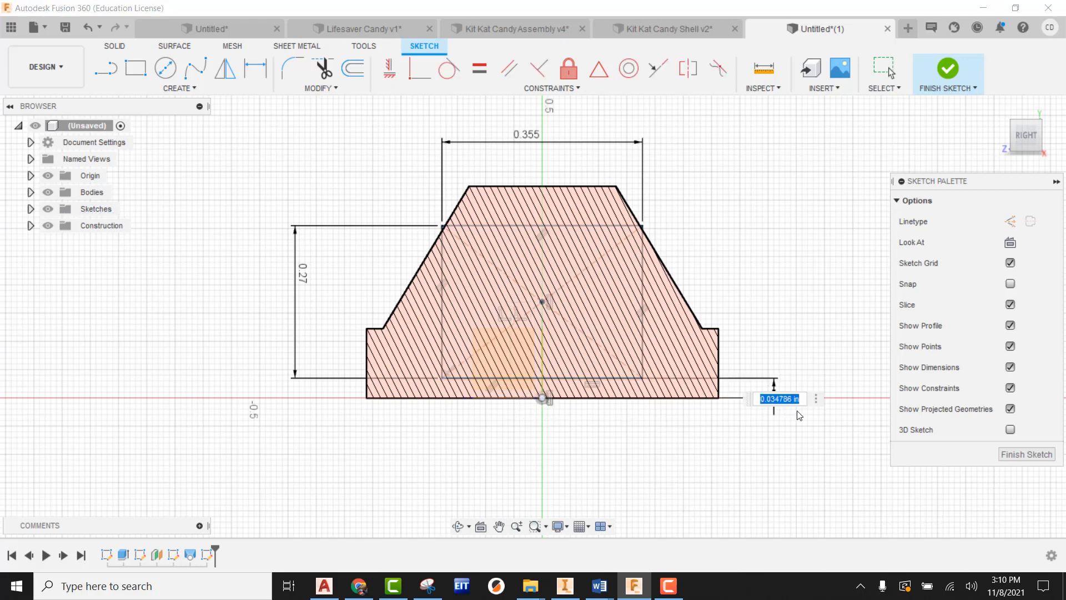
pyautogui.write('0.01')
pyautogui.press('Return')
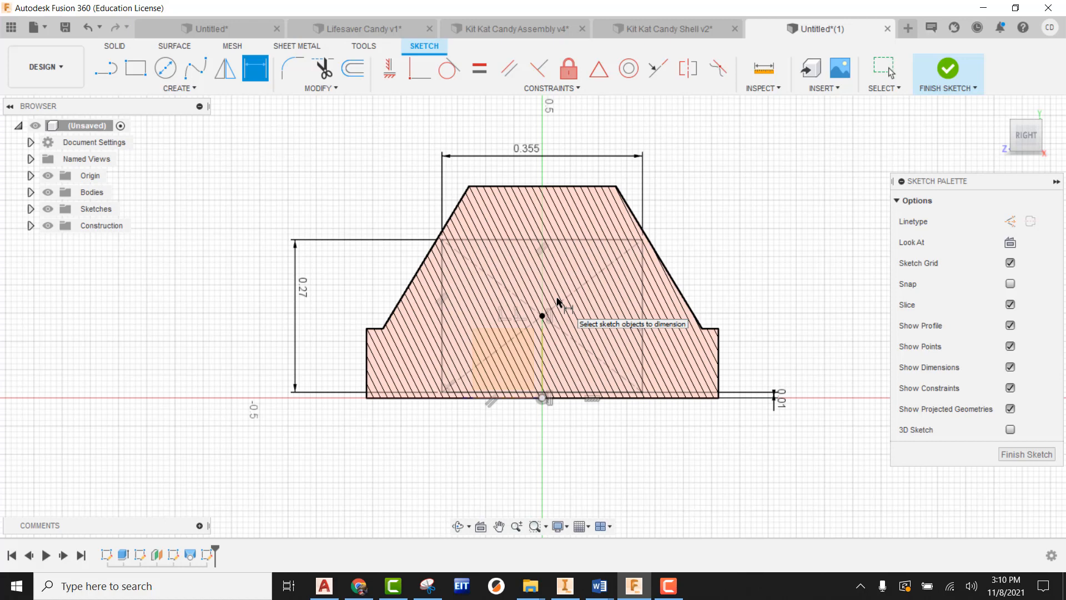
pyautogui.click(942, 78)
pyautogui.click(999, 104)
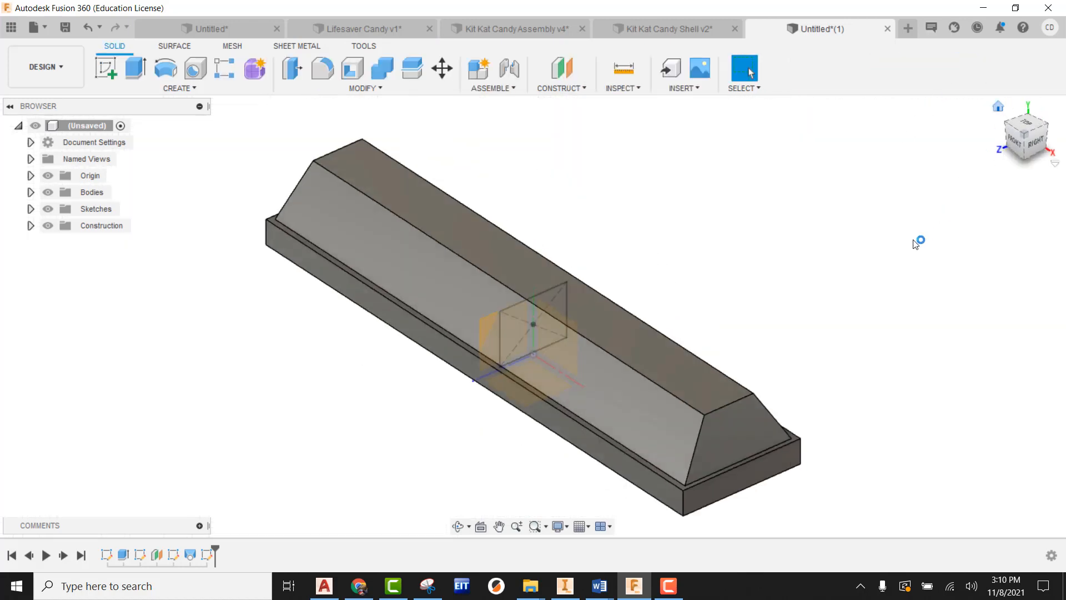
# - Extrude the rectangle as a symmetric cut through the inside of the bar with a whole length of 2.5 in
pyautogui.click(135, 68)
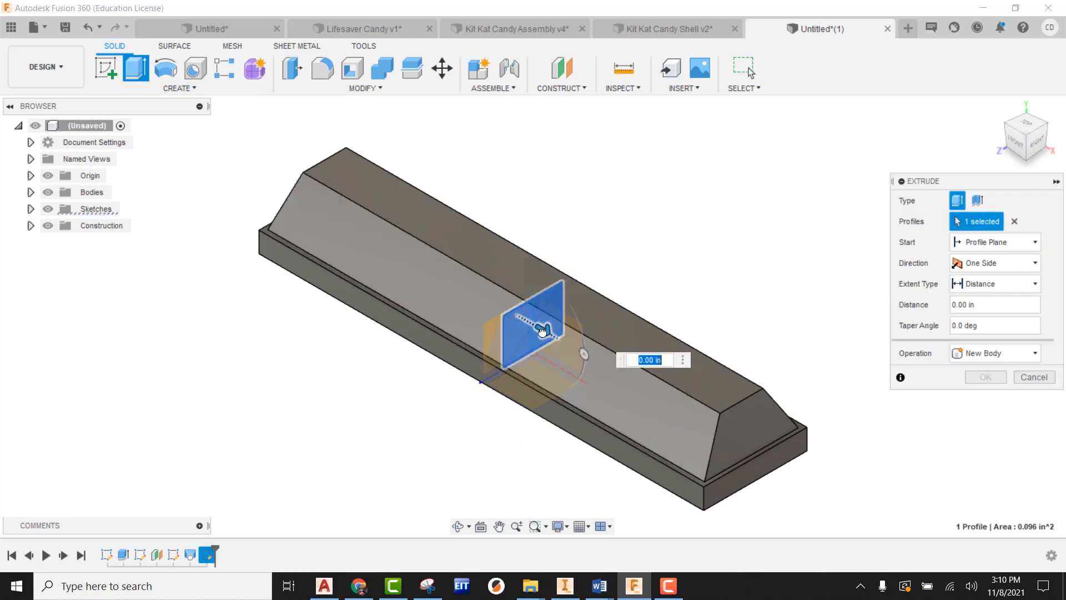
pyautogui.moveTo(543, 330); pyautogui.dragTo(668, 422)
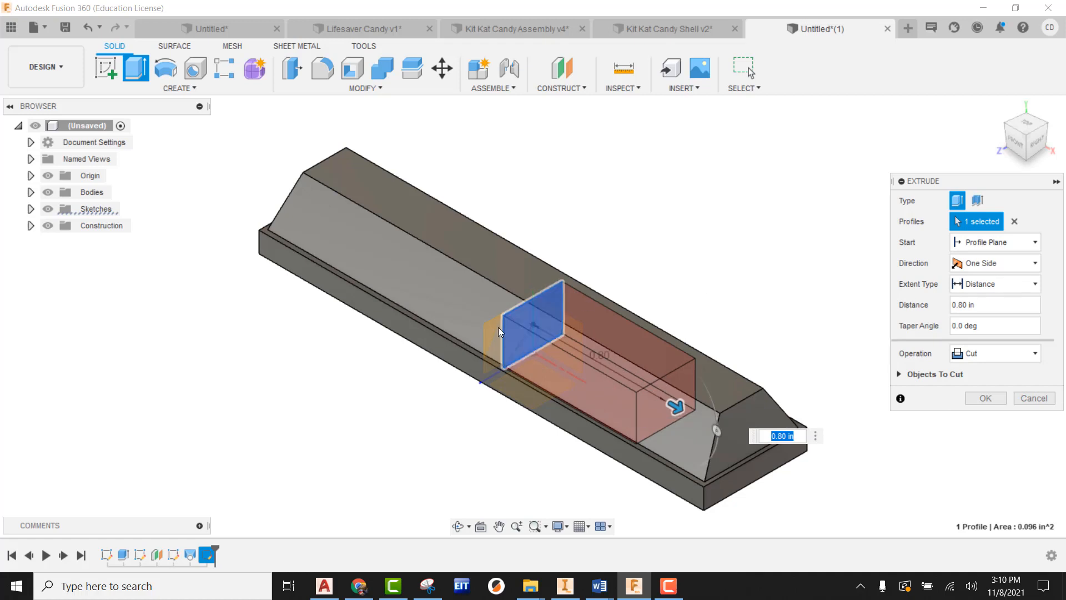
pyautogui.click(1005, 287)
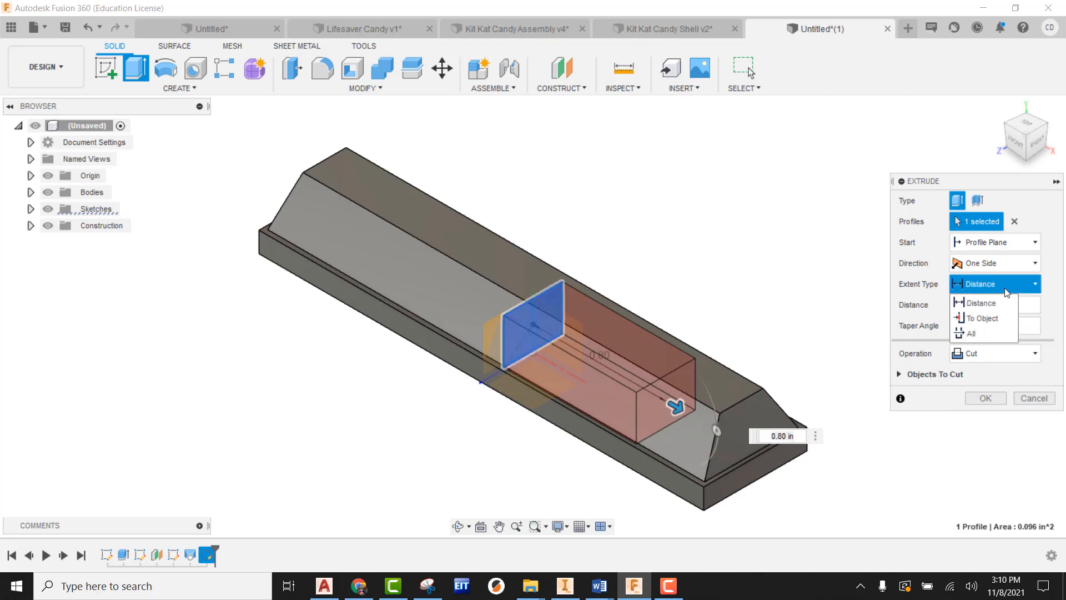
pyautogui.click(1001, 265)
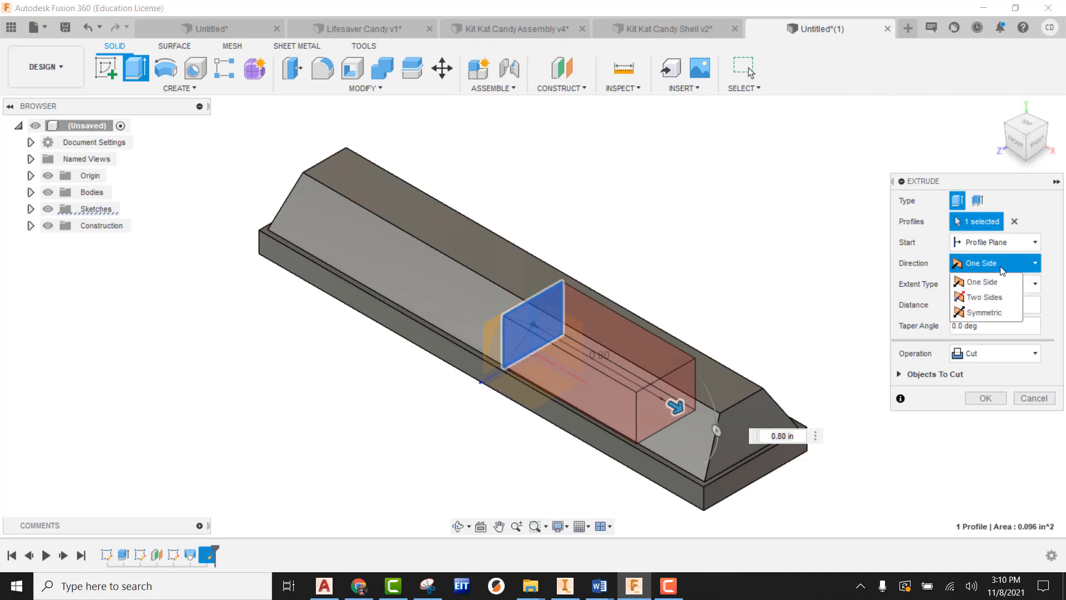
pyautogui.click(992, 312)
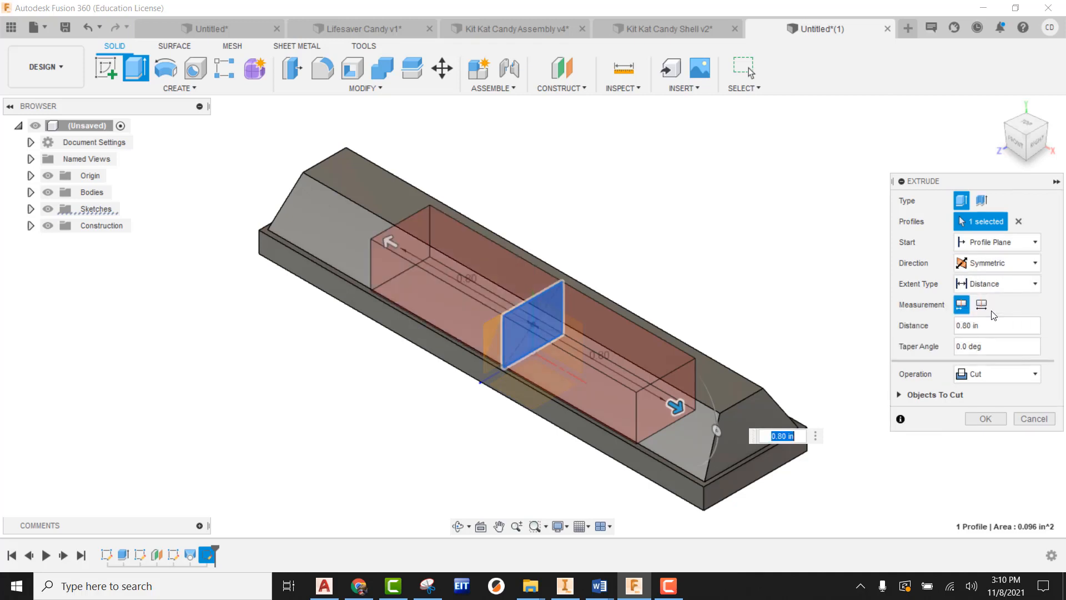
pyautogui.click(982, 306)
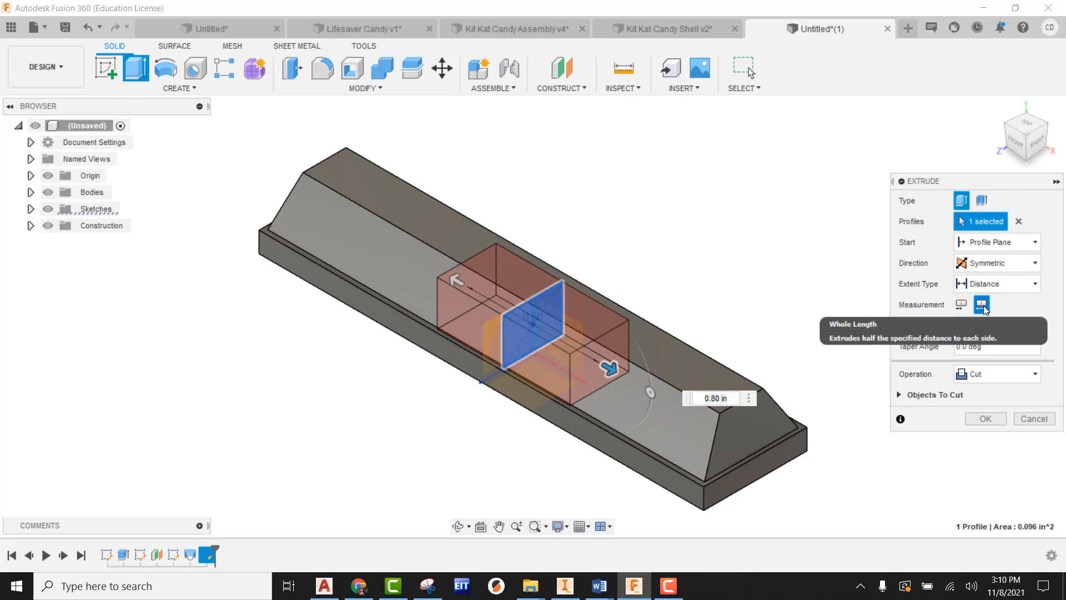
pyautogui.moveTo(933, 325); pyautogui.dragTo(900, 325)
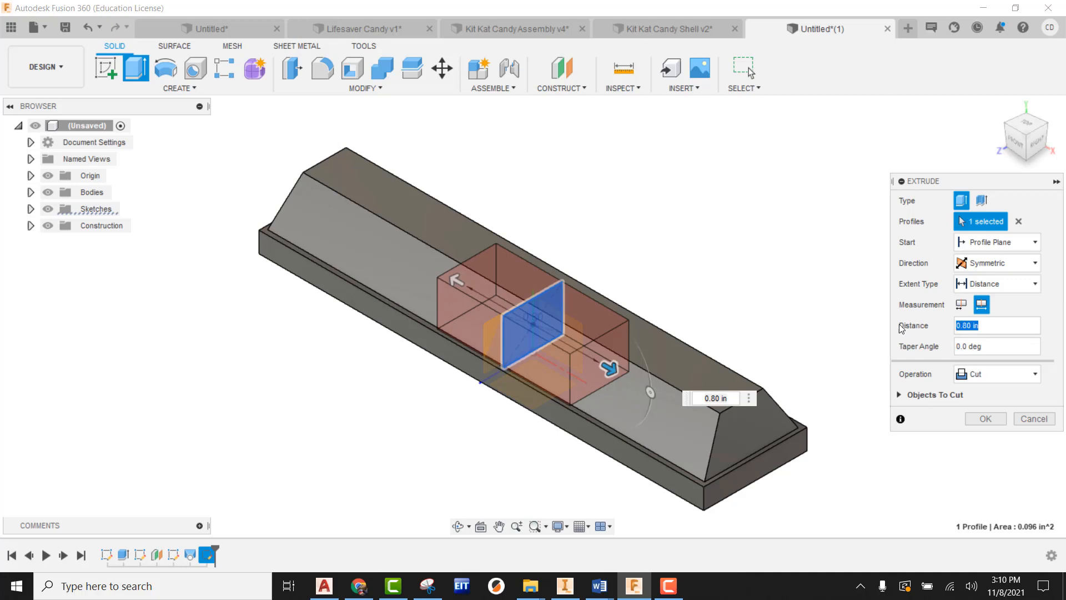
pyautogui.write('2.5')
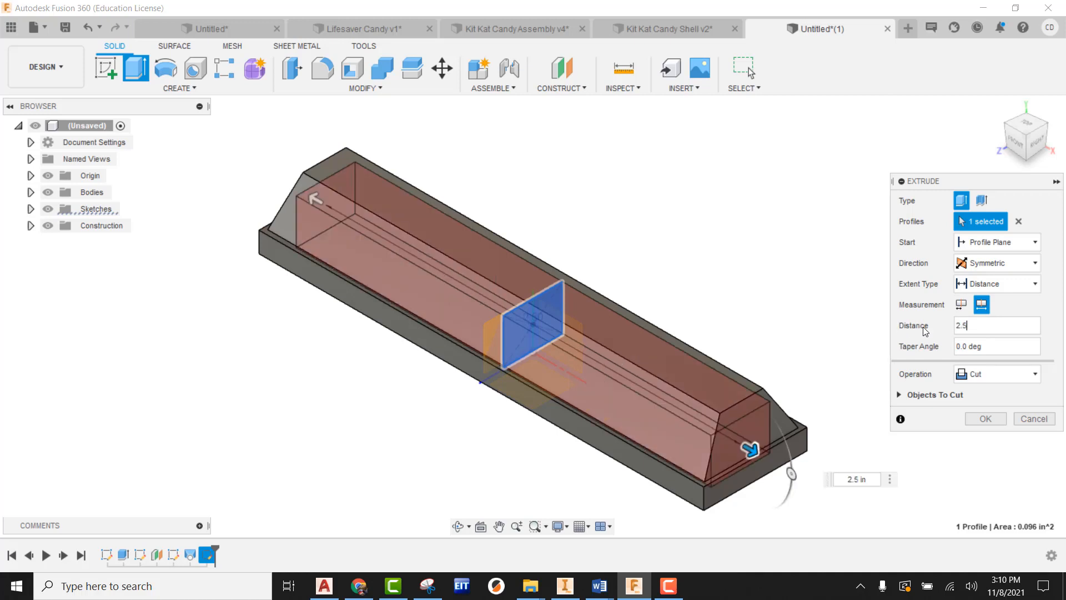
pyautogui.click(1016, 141)
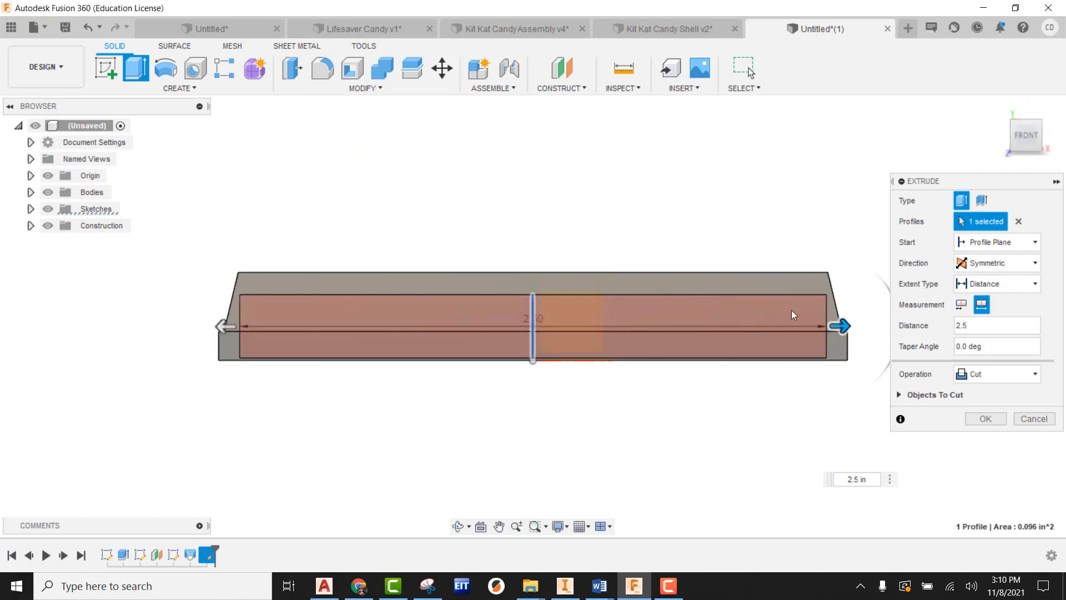
pyautogui.scroll(3, 841, 306)
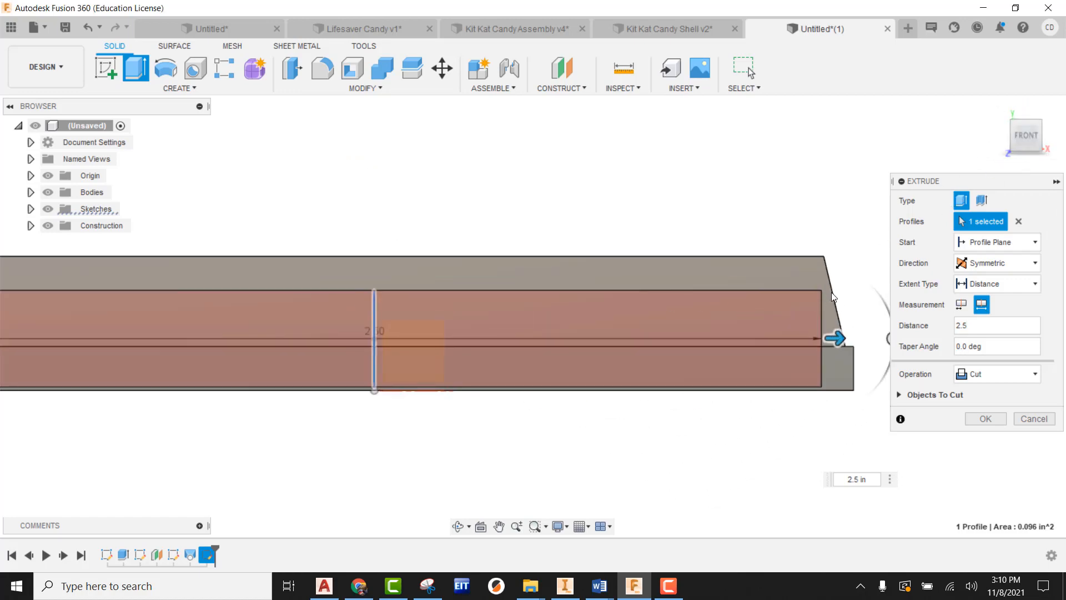
pyautogui.scroll(-3, 839, 309)
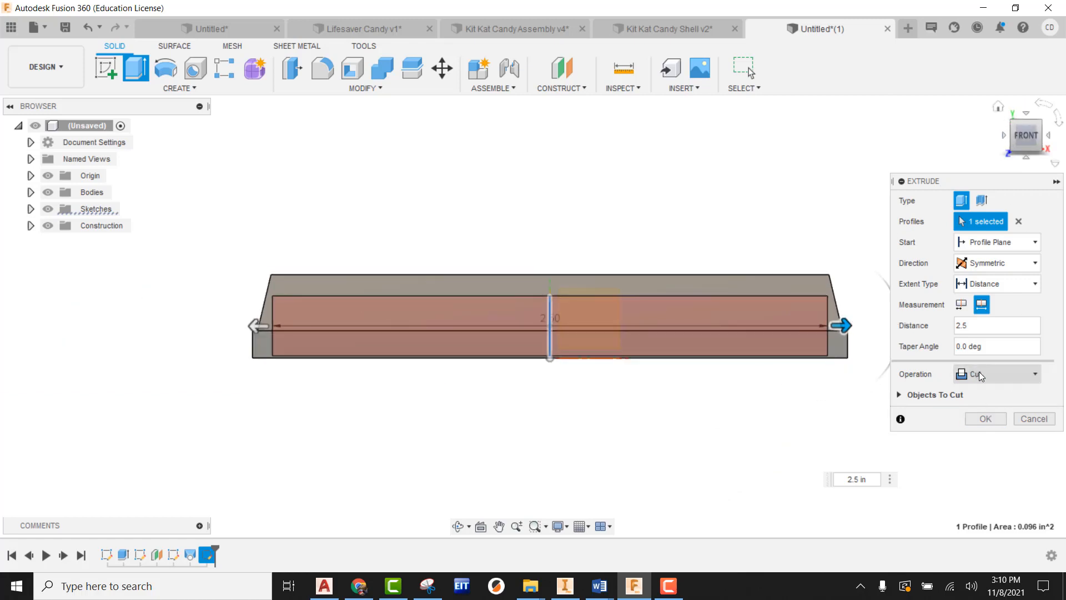
pyautogui.click(991, 419)
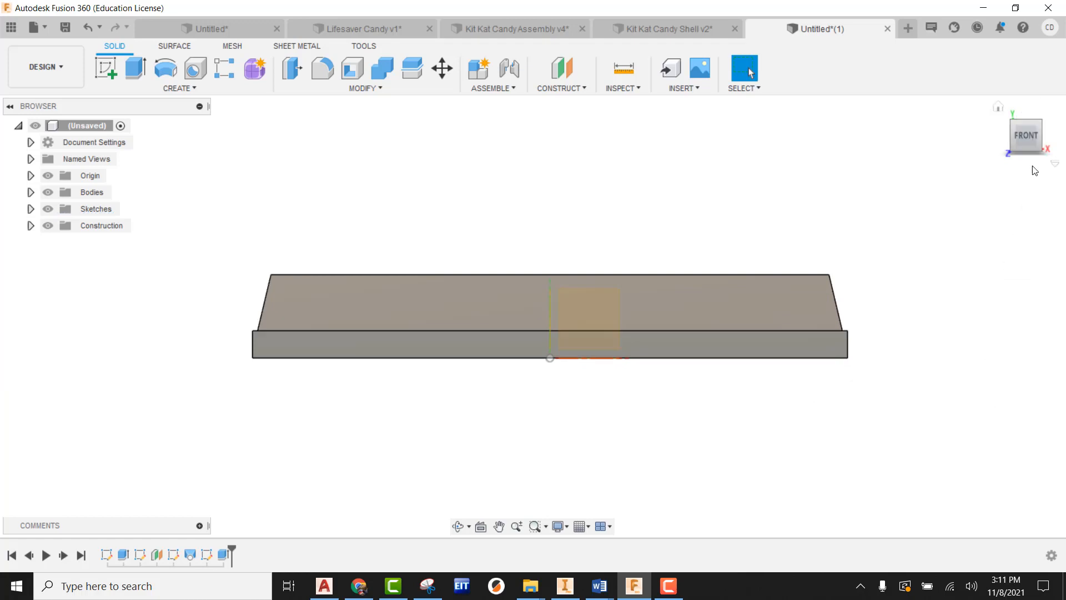
# - Start a section analysis of the bar on the YZ origin plane, with the origin planes shown
pyautogui.click(998, 106)
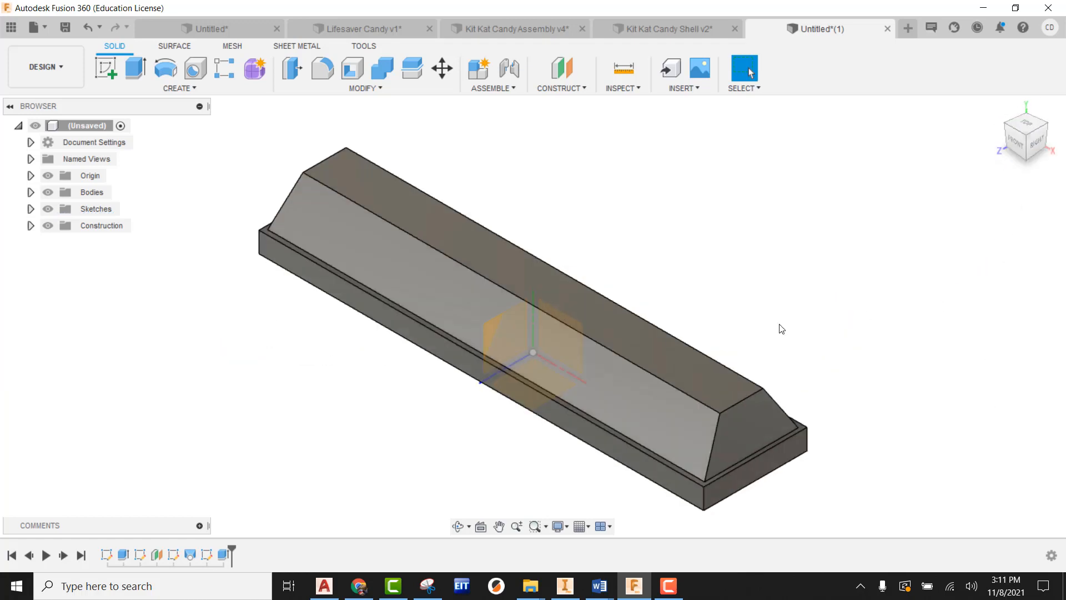
pyautogui.click(49, 176)
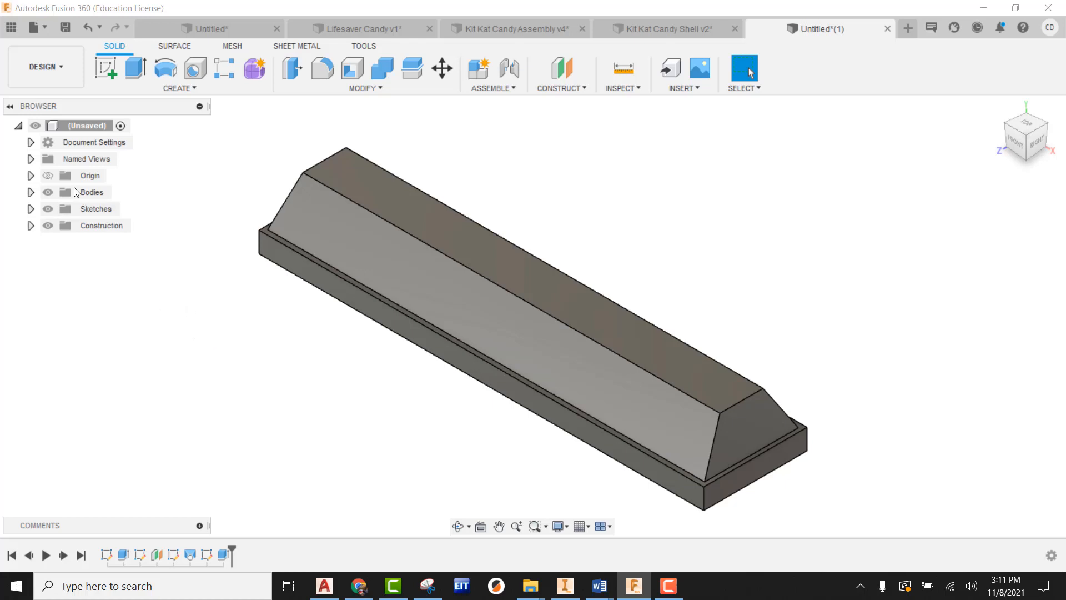
pyautogui.click(48, 176)
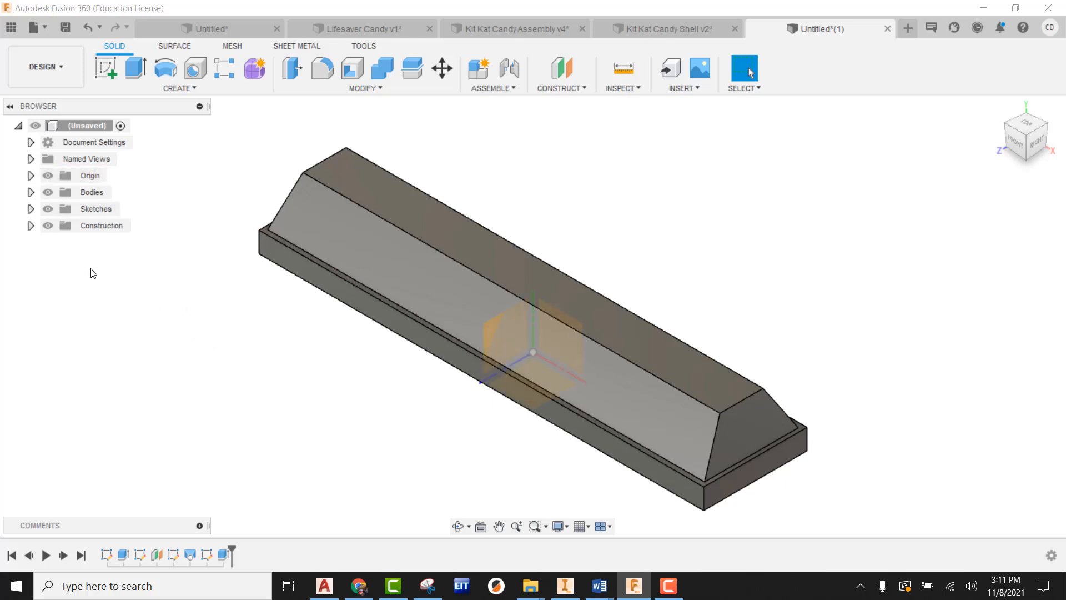
pyautogui.click(683, 87)
pyautogui.moveTo(633, 90)
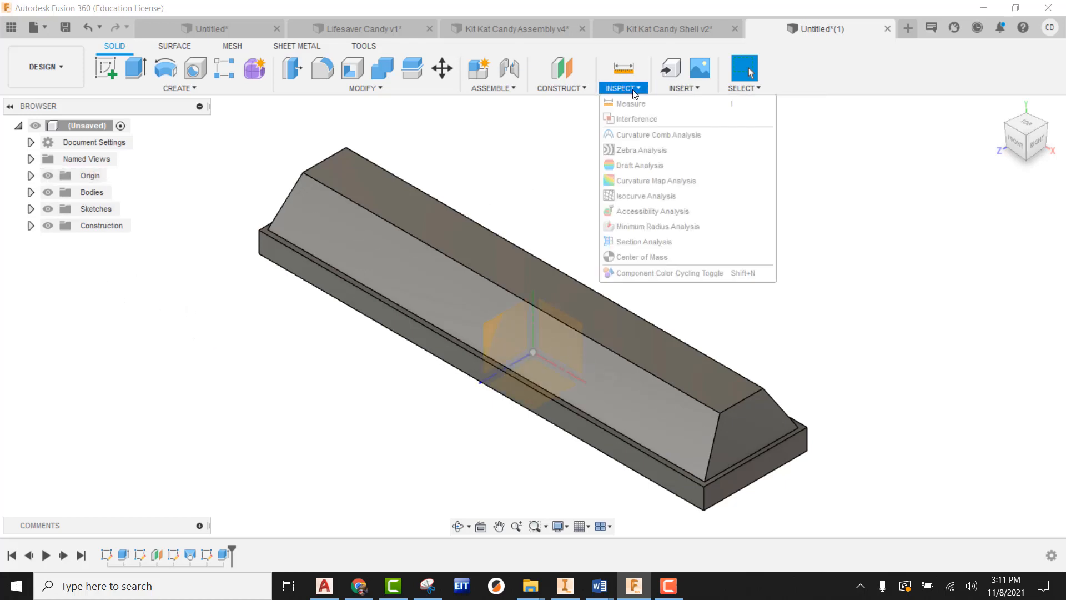
pyautogui.click(644, 242)
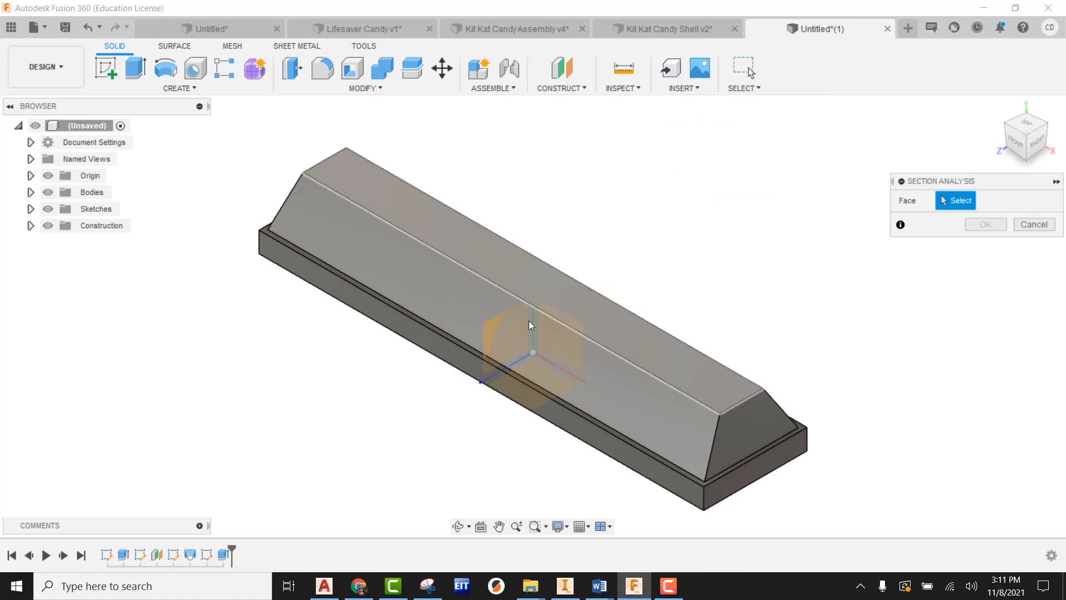
pyautogui.click(490, 323)
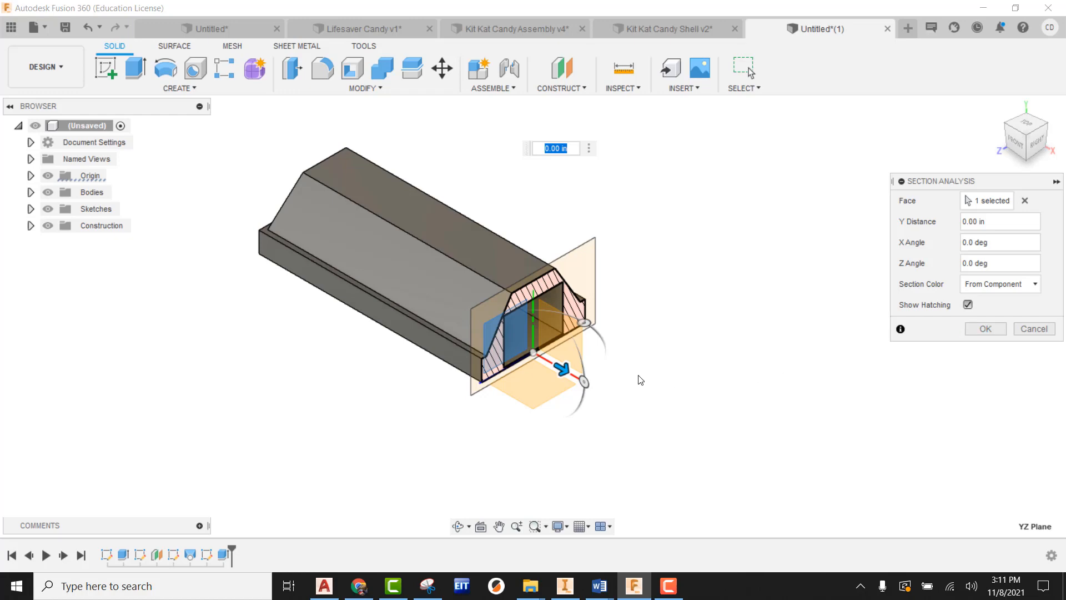
pyautogui.scroll(4, 557, 359)
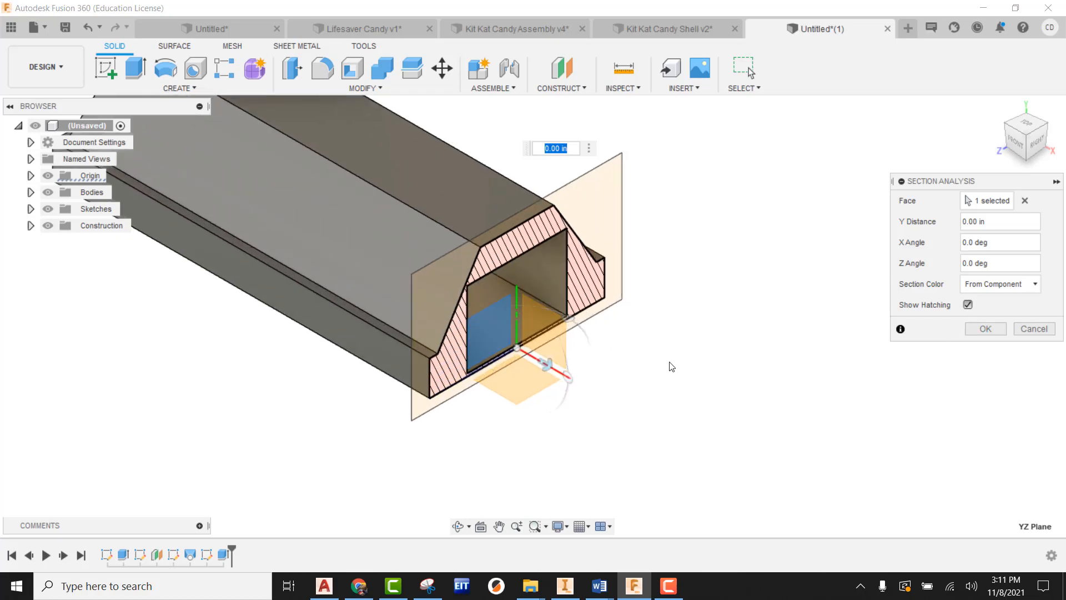
pyautogui.moveTo(668, 366)
pyautogui.keyDown('shift'); pyautogui.mouseDown(button='middle')
pyautogui.moveTo(528, 445)
pyautogui.moveTo(572, 400)
pyautogui.moveTo(617, 313)
pyautogui.moveTo(654, 359)
pyautogui.mouseUp(button='middle'); pyautogui.keyUp('shift')
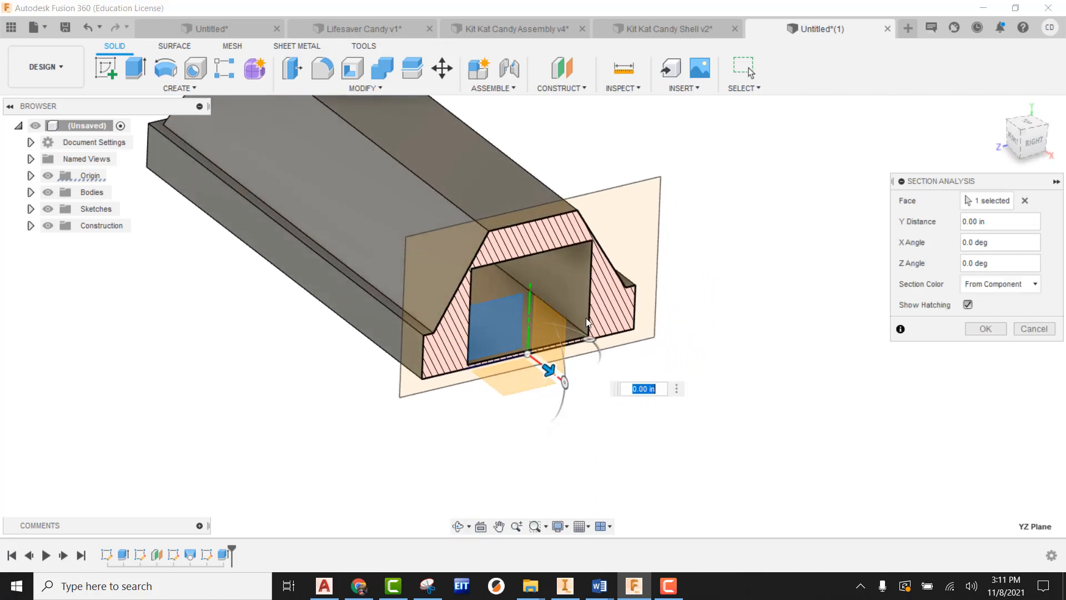
# - Slide the section plane 0.30 in along the bar, reset its Y distance to 0, and create the analysis
pyautogui.scroll(-3, 585, 314)
pyautogui.moveTo(571, 354); pyautogui.dragTo(587, 412)
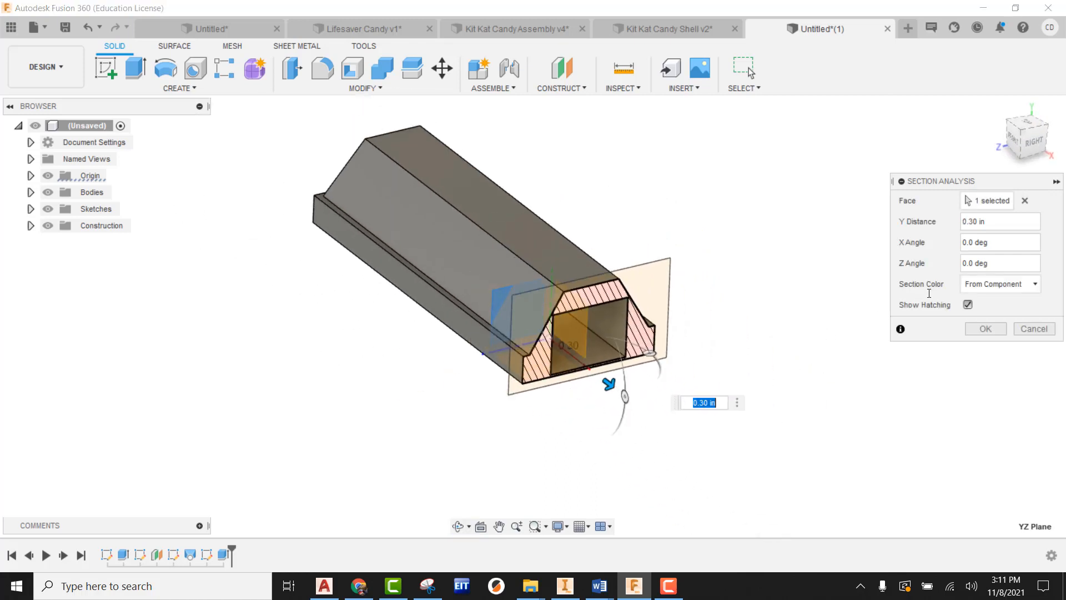
pyautogui.moveTo(993, 223); pyautogui.dragTo(950, 232)
pyautogui.write('0')
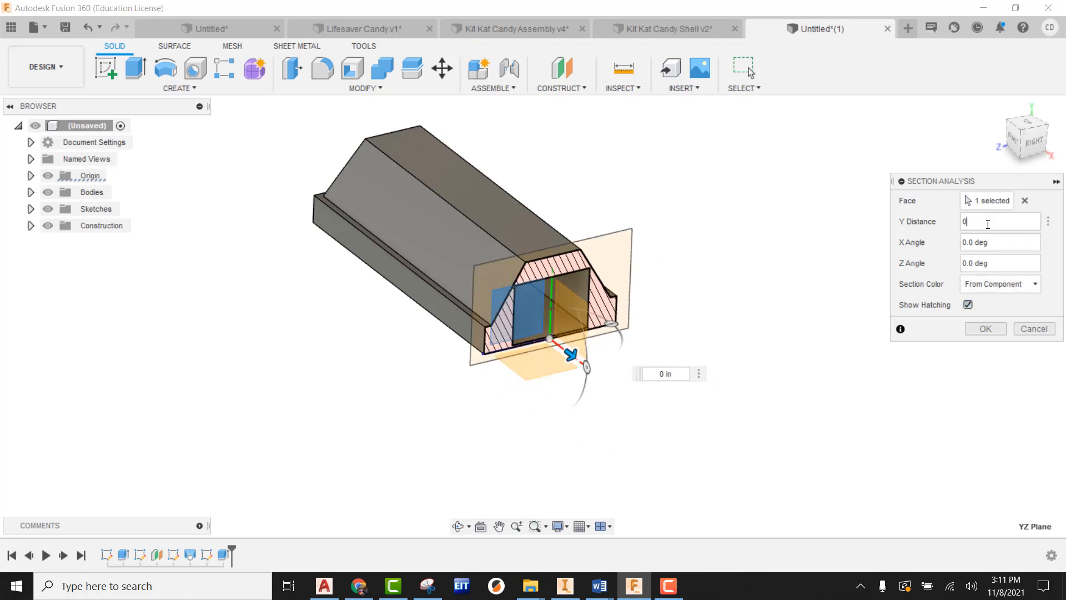
pyautogui.click(986, 329)
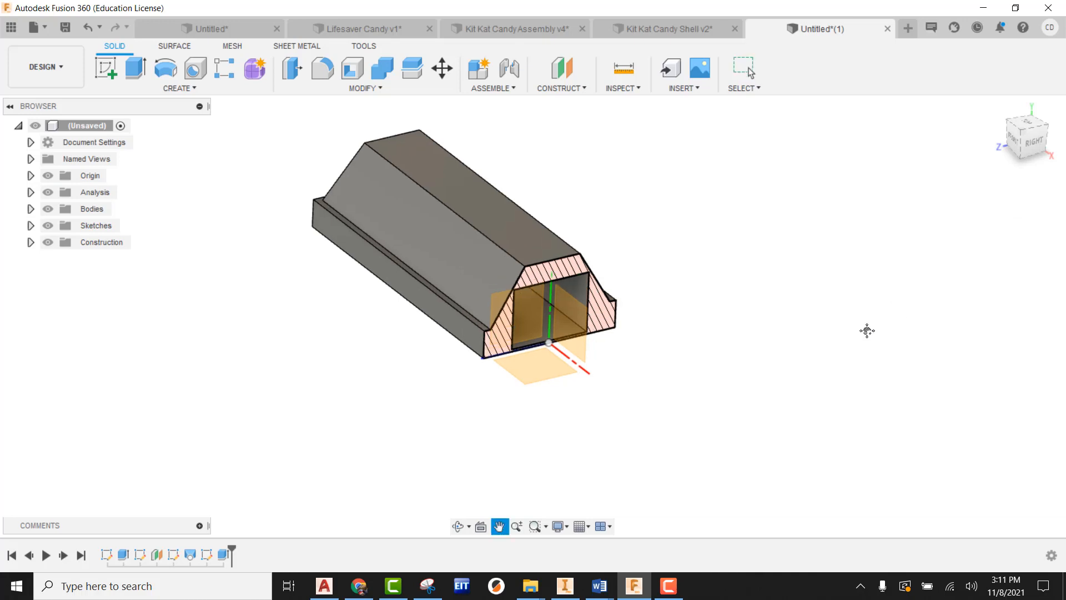
# - Hide the section analysis and the origin planes so the whole bar is displayed in the home view
pyautogui.click(52, 194)
pyautogui.click(51, 192)
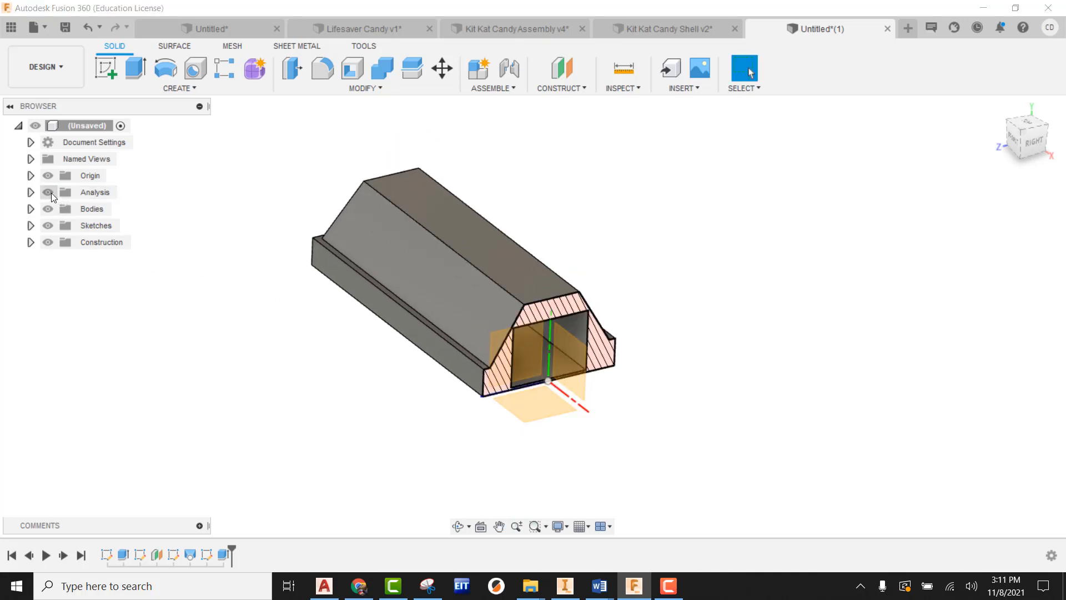
pyautogui.click(51, 192)
pyautogui.click(48, 175)
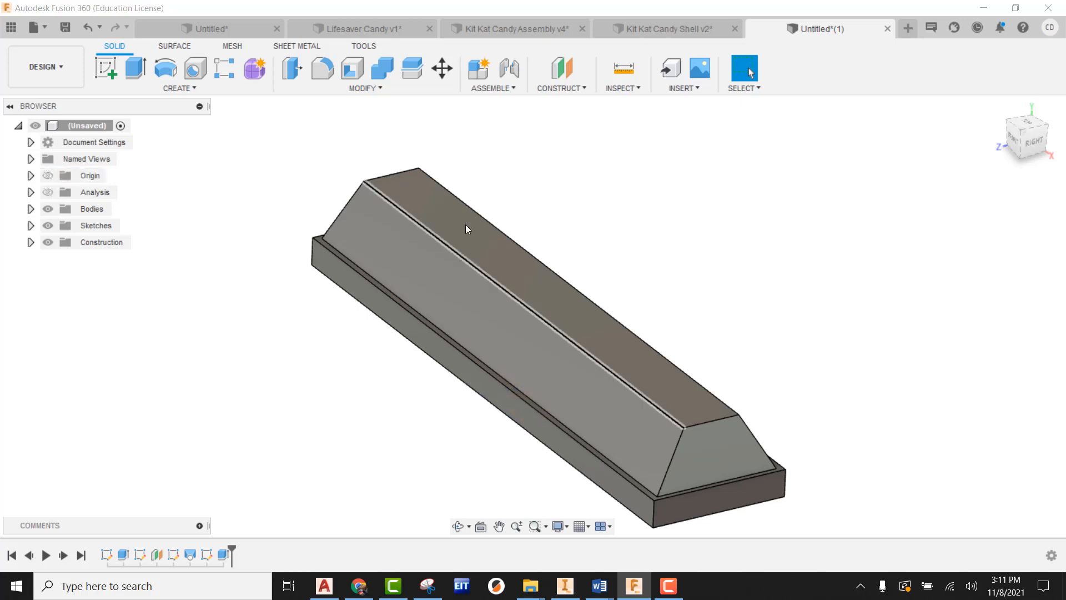
pyautogui.click(998, 110)
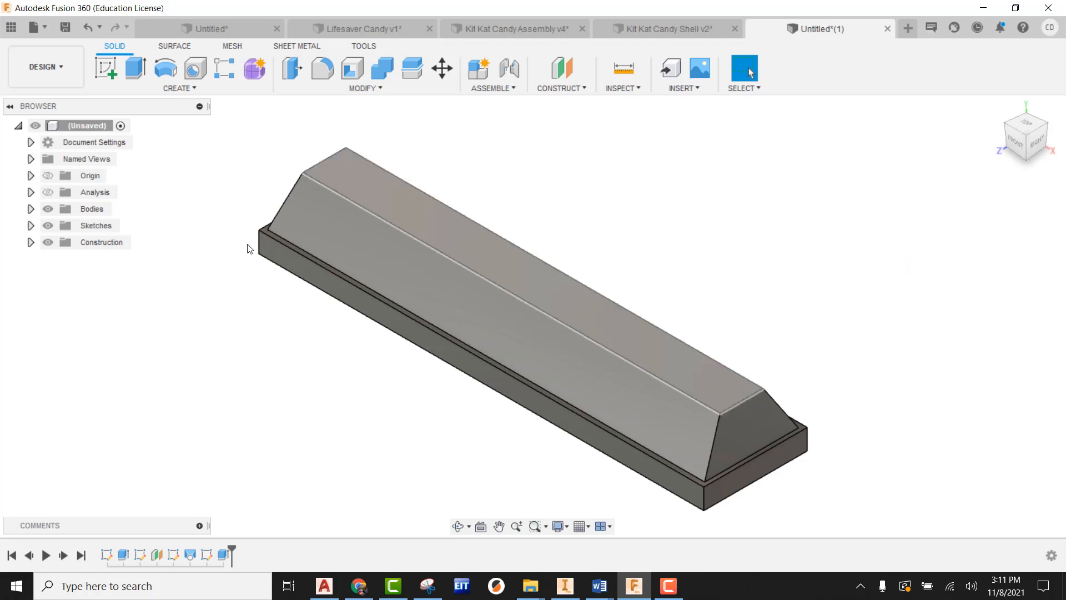
# - Assign the ABS Plastic physical material from the Fusion 360 Material Library to the bar
pyautogui.rightClick(82, 129)
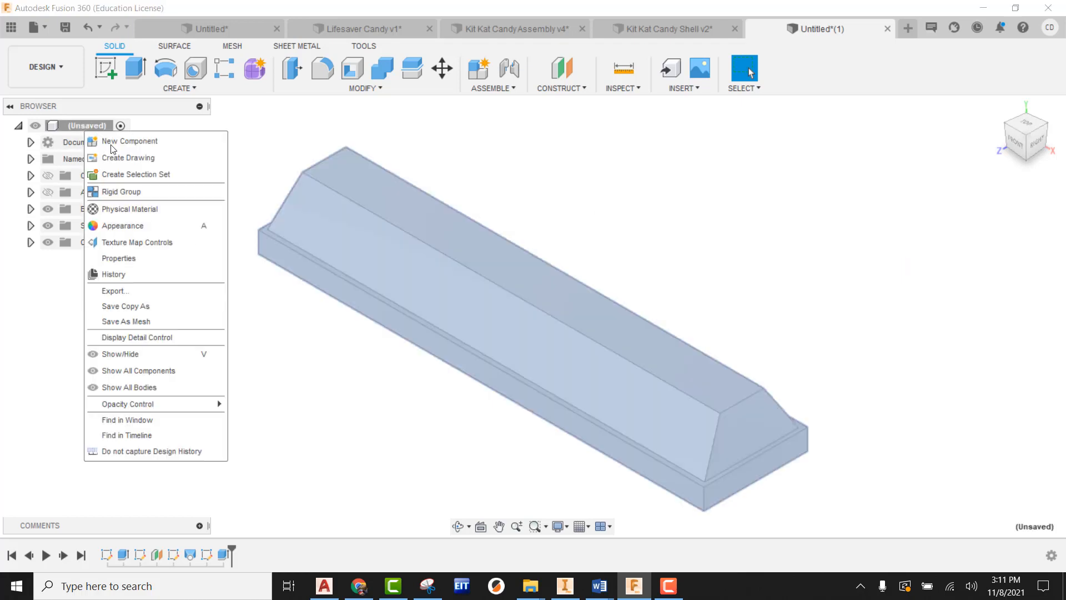
pyautogui.click(125, 209)
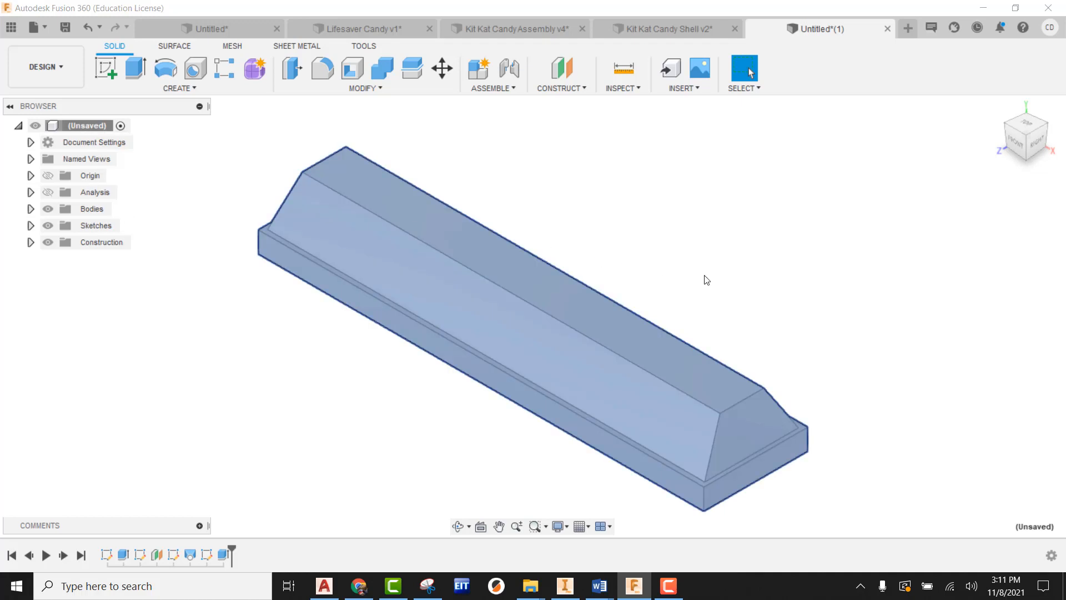
pyautogui.click(938, 446)
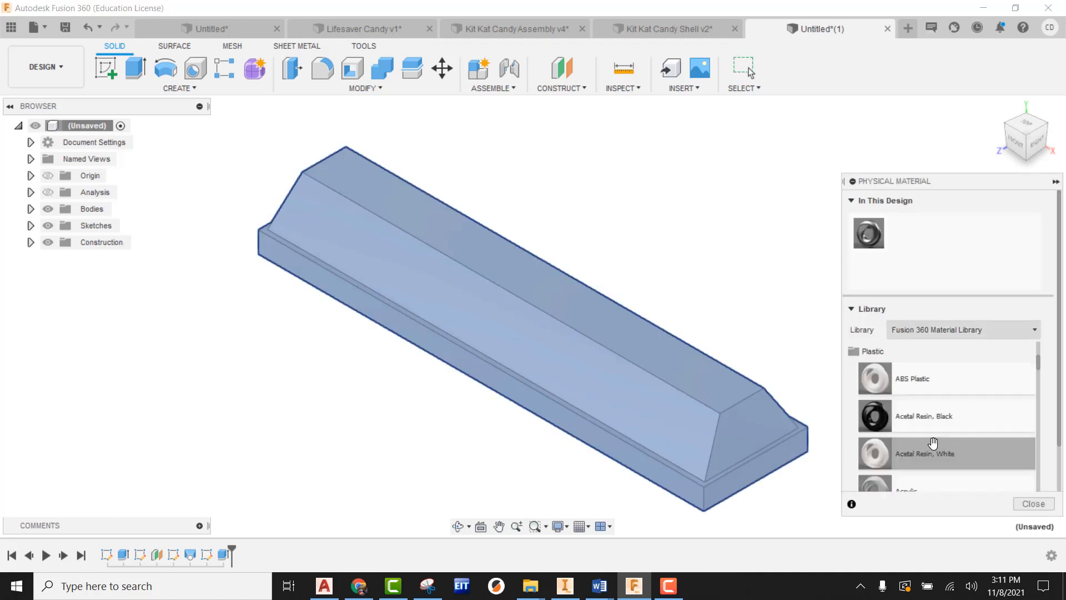
pyautogui.scroll(-2, 934, 403)
pyautogui.scroll(2, 934, 403)
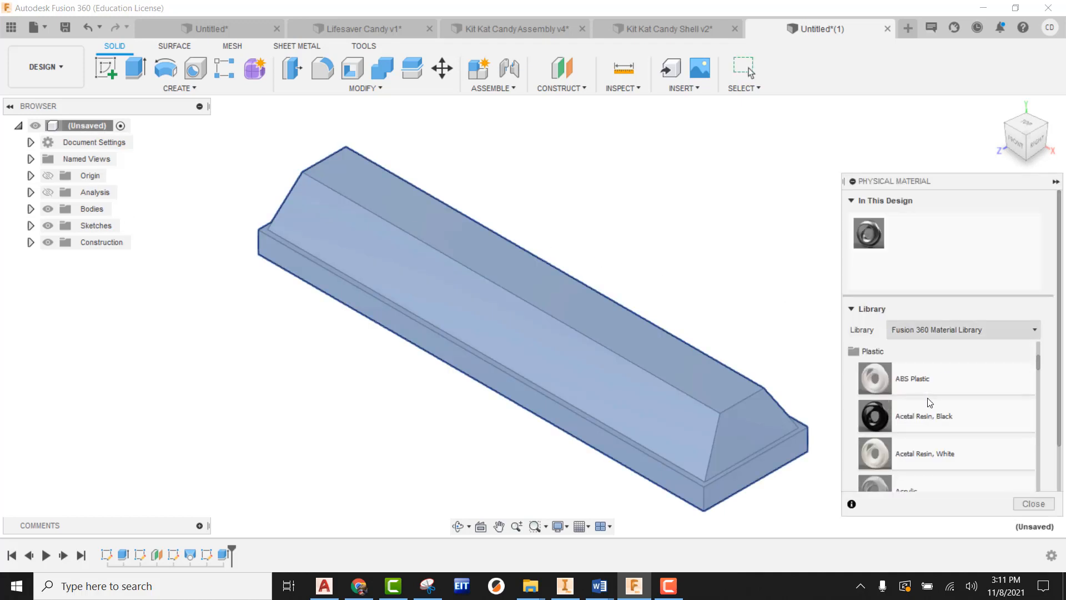
pyautogui.moveTo(916, 384); pyautogui.dragTo(622, 339)
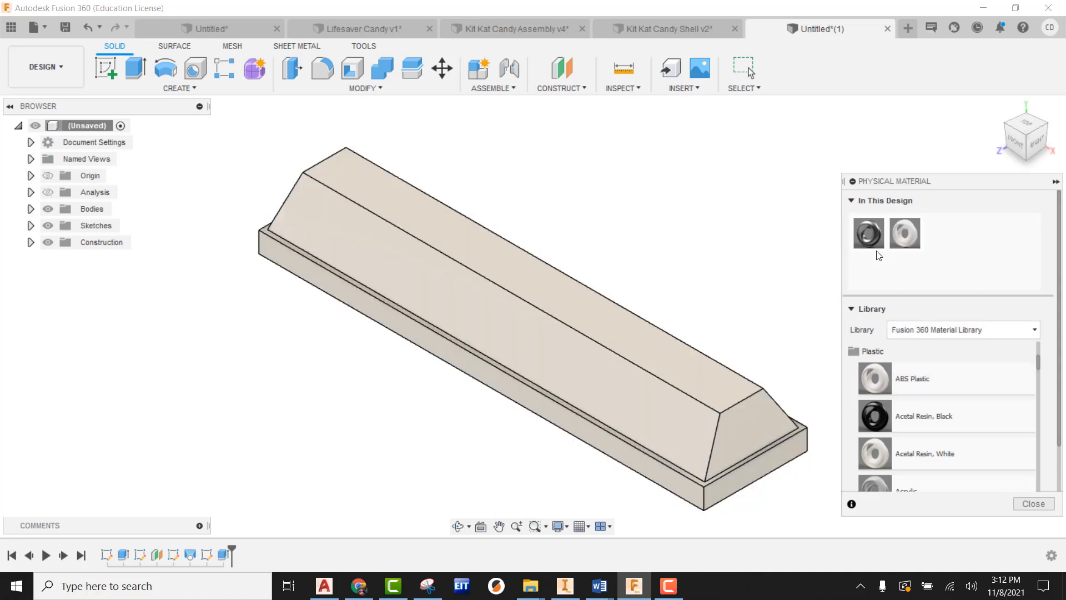
# - Rename the design's ABS Plastic material to Milk Chocolate
pyautogui.rightClick(906, 232)
pyautogui.click(938, 244)
pyautogui.click(730, 186)
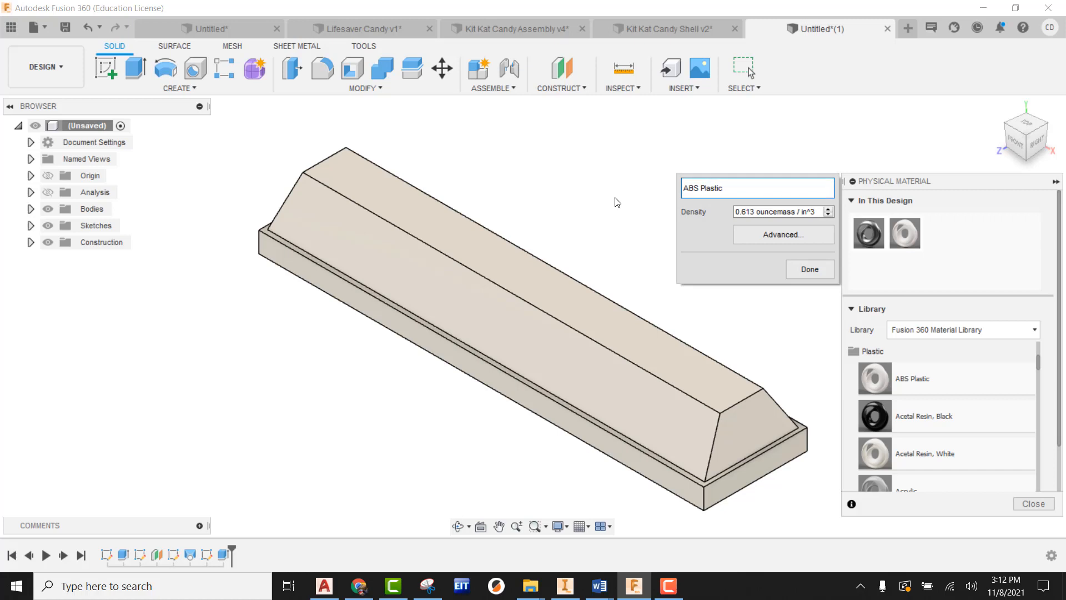
pyautogui.press('BackSpace')
pyautogui.press('BackSpace')
pyautogui.press('BackSpace')
pyautogui.press('BackSpace')
pyautogui.press('BackSpace')
pyautogui.press('BackSpace')
pyautogui.press('BackSpace')
pyautogui.press('BackSpace')
pyautogui.press('BackSpace')
pyautogui.press('BackSpace')
pyautogui.write('Milk Chocola')
# - Set the Milk Chocolate material's appearance colour to dark brown, RGB 122 61 0, apply it, and finish the material editing
pyautogui.click(778, 235)
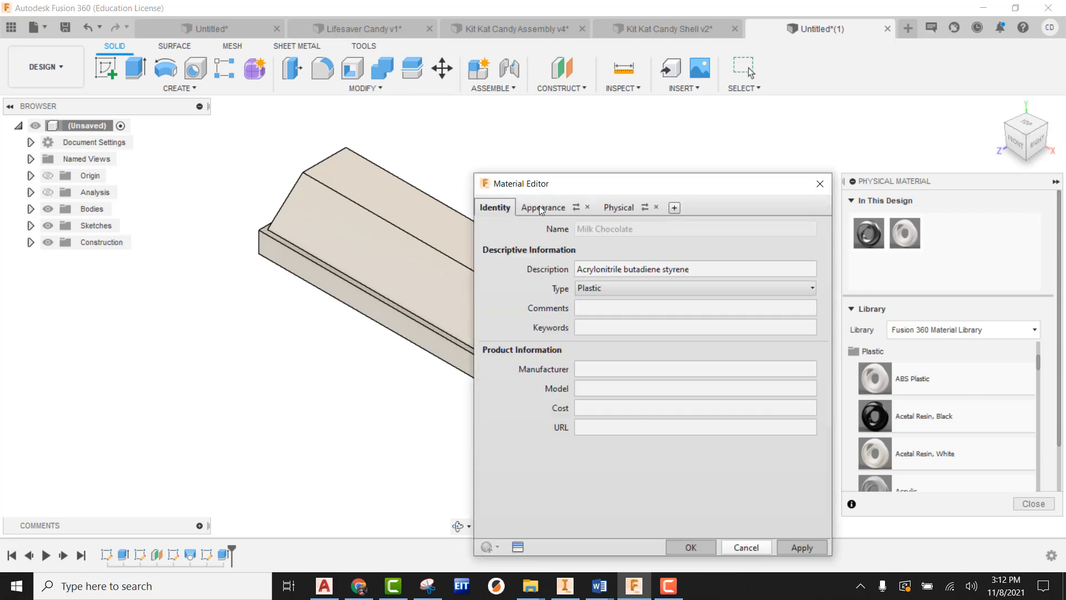
pyautogui.click(540, 207)
pyautogui.click(592, 368)
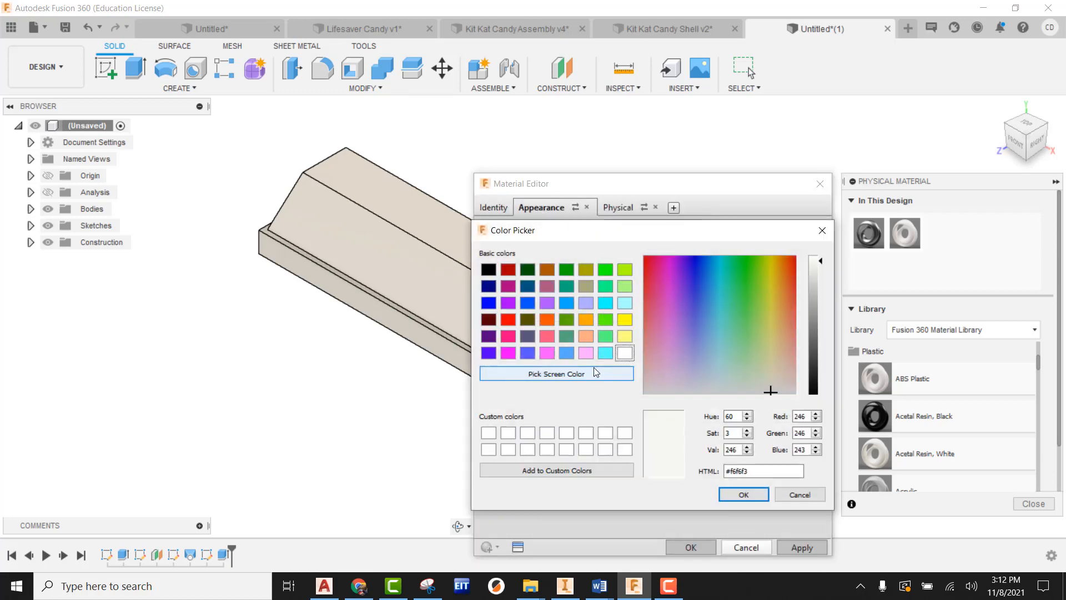
pyautogui.click(545, 270)
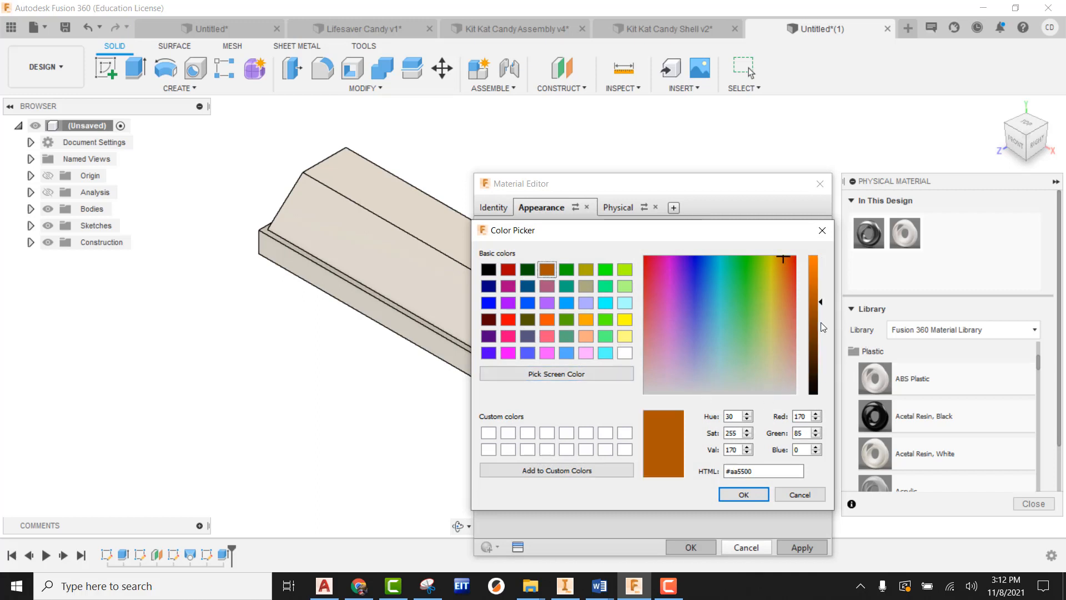
pyautogui.moveTo(822, 309); pyautogui.dragTo(818, 332)
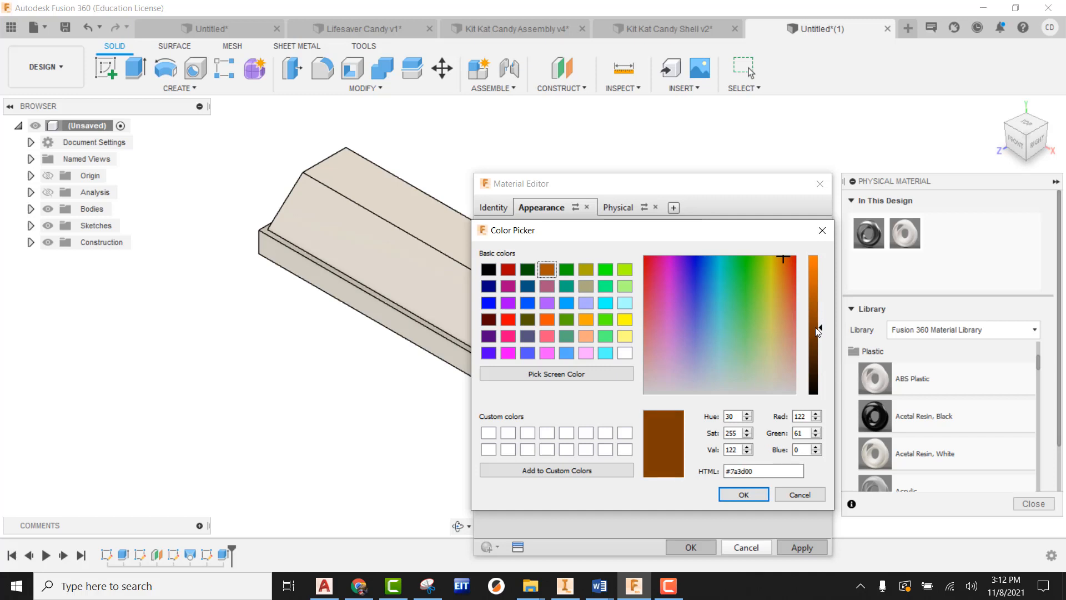
pyautogui.click(744, 494)
pyautogui.click(809, 550)
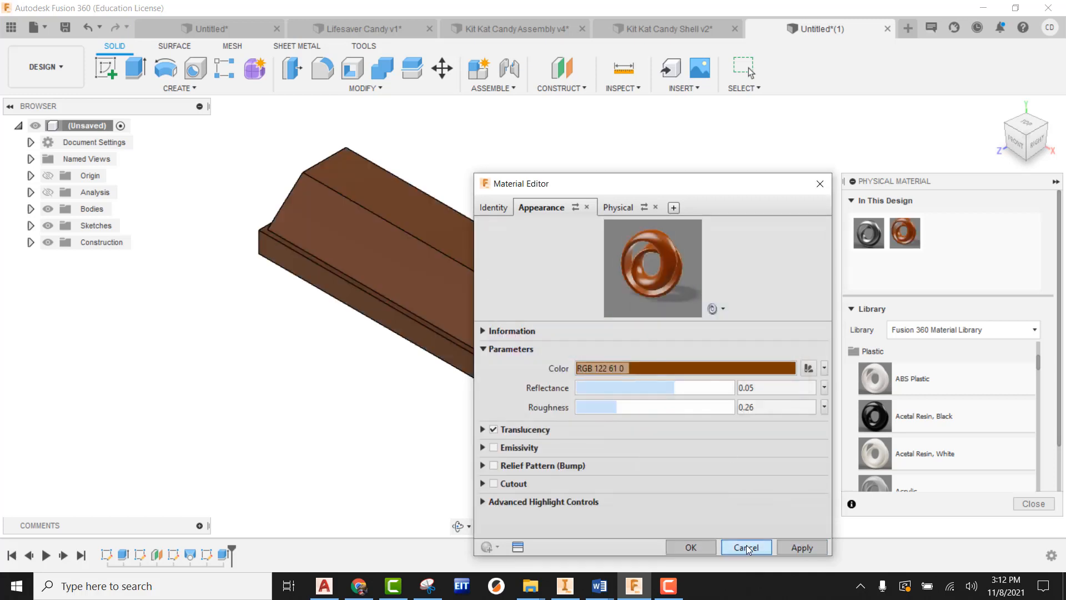
pyautogui.click(745, 547)
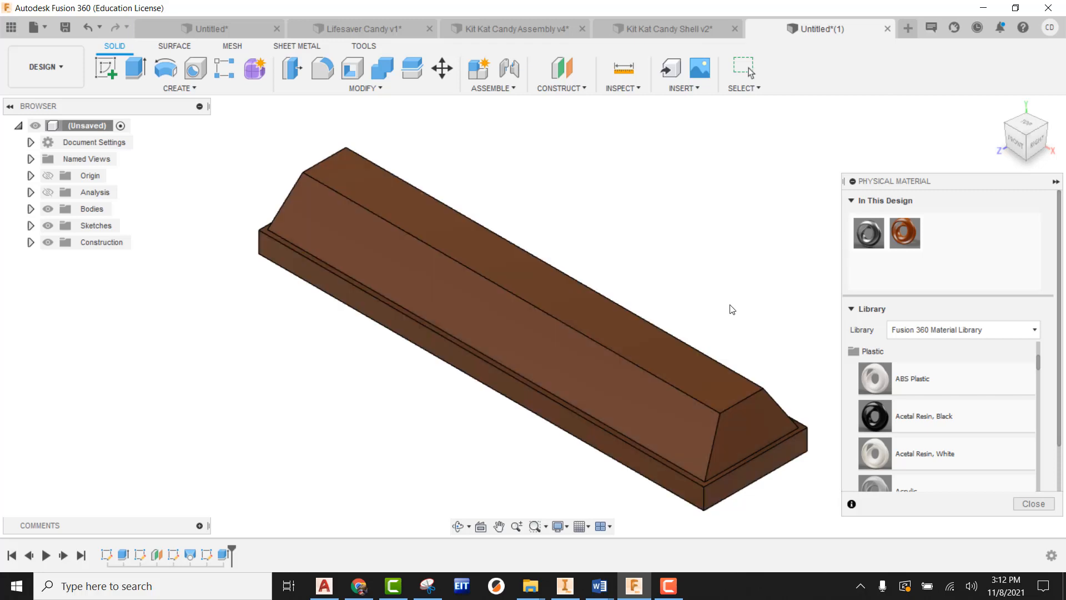
pyautogui.click(1021, 503)
# - Save the design as "Kit Kat Chocolate Shell" in the Candy Project folder
pyautogui.moveTo(715, 252); pyautogui.dragTo(742, 253, button='middle')
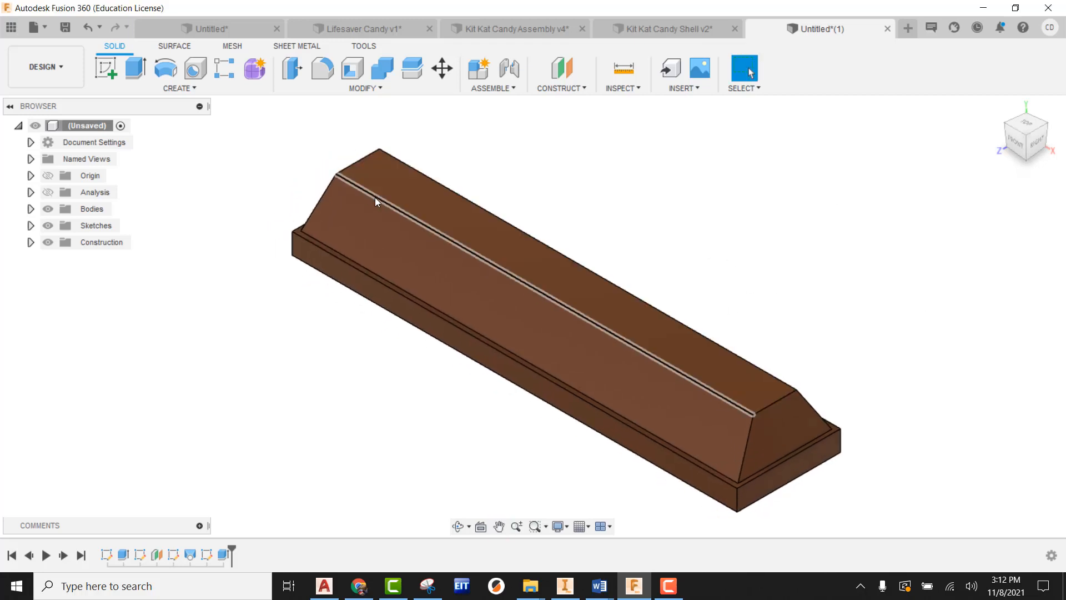
pyautogui.click(65, 27)
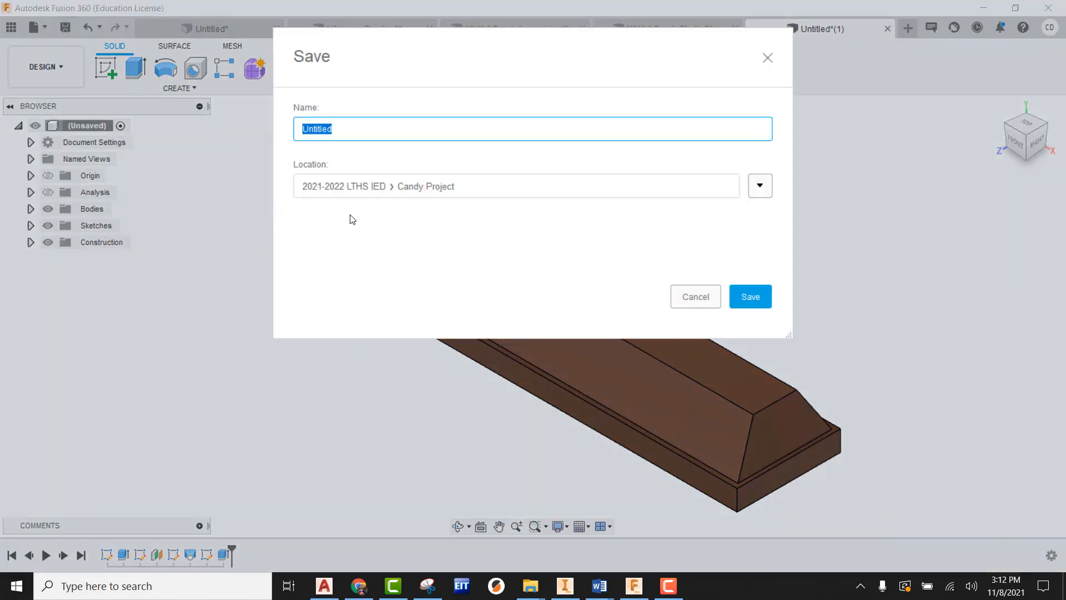
pyautogui.write('Kit Kat Chocolate Shell')
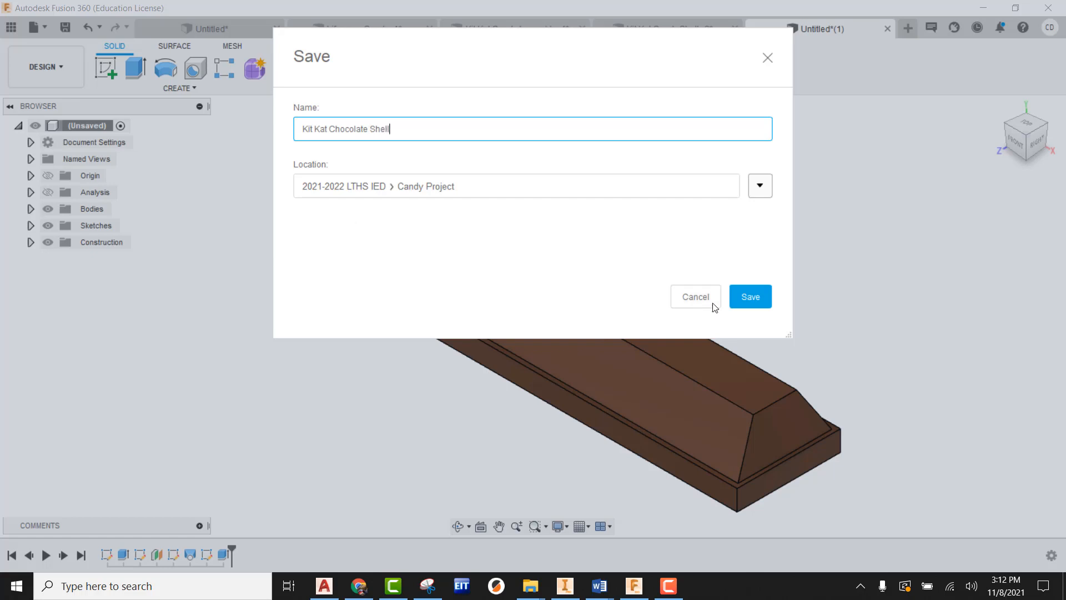
pyautogui.click(746, 297)
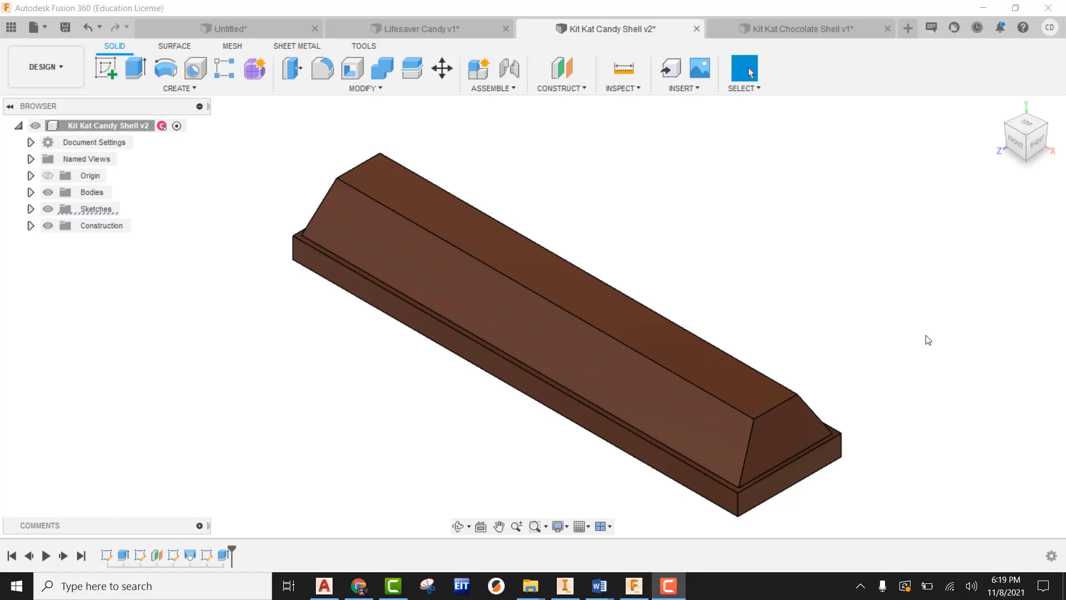
# - Open the Kit Kat Candy Assembly from the Candy Project and examine how the inner layers fit within the shell's cross-section
pyautogui.click(11, 27)
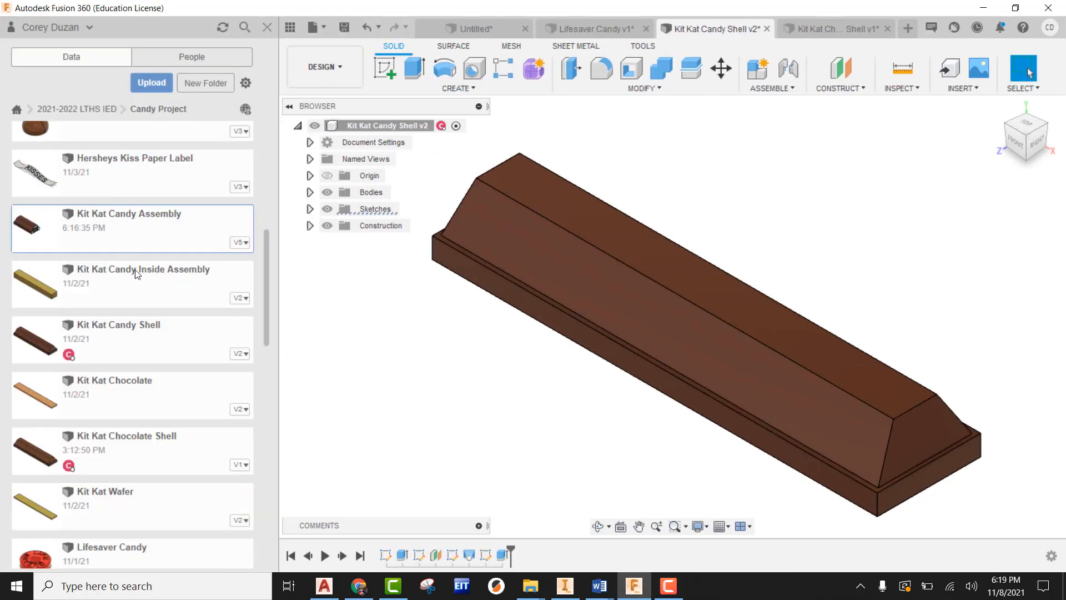
pyautogui.doubleClick(132, 223)
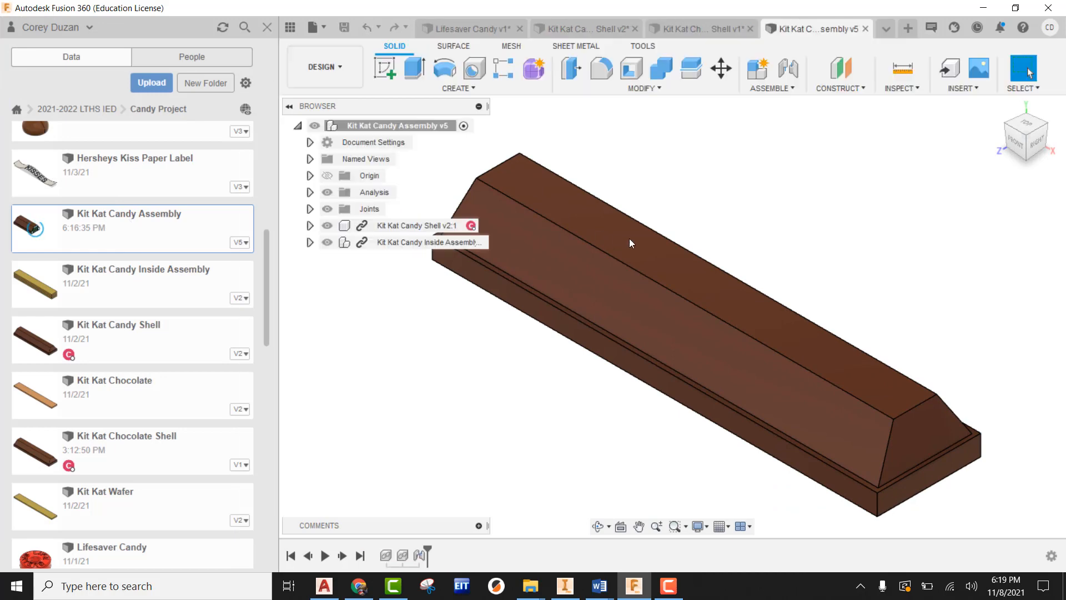
pyautogui.scroll(5, 698, 330)
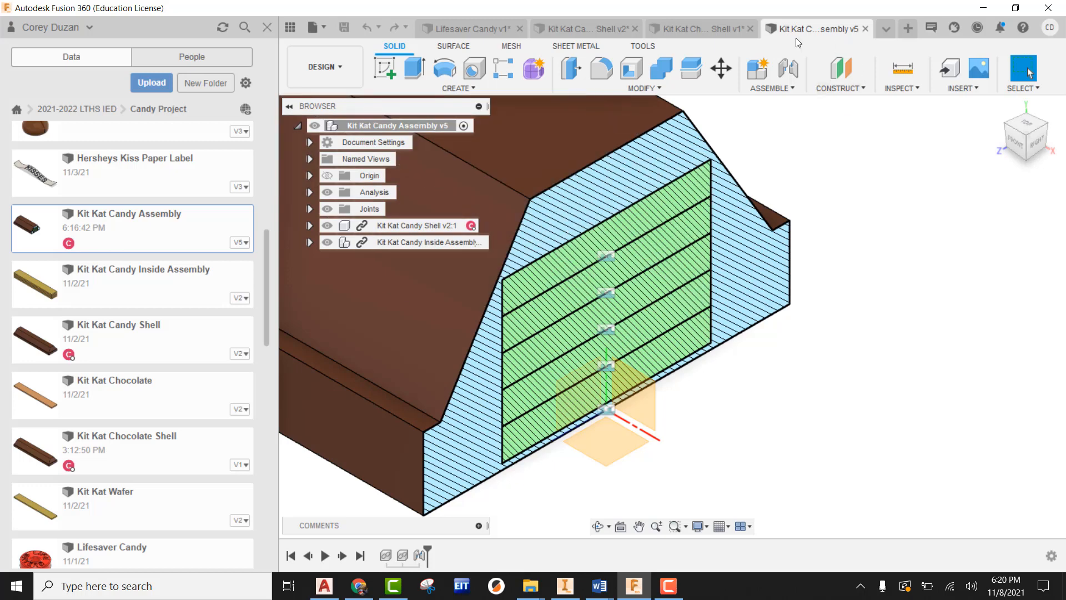
# - Return to the Kit Kat Chocolate Shell design and check the extrude settings of its cavity cut
pyautogui.click(698, 30)
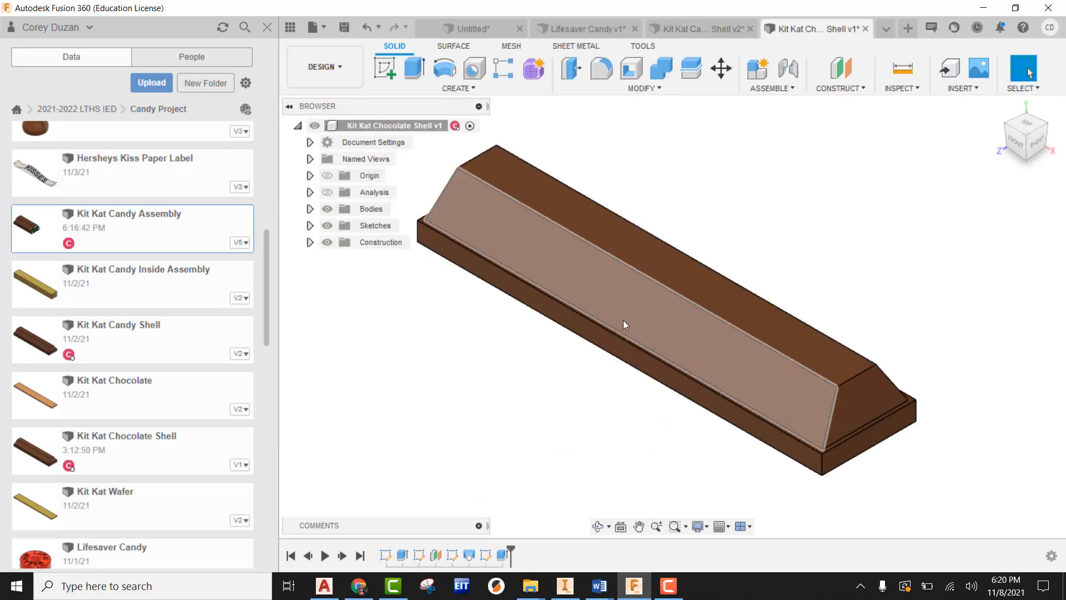
pyautogui.rightClick(501, 559)
pyautogui.click(544, 425)
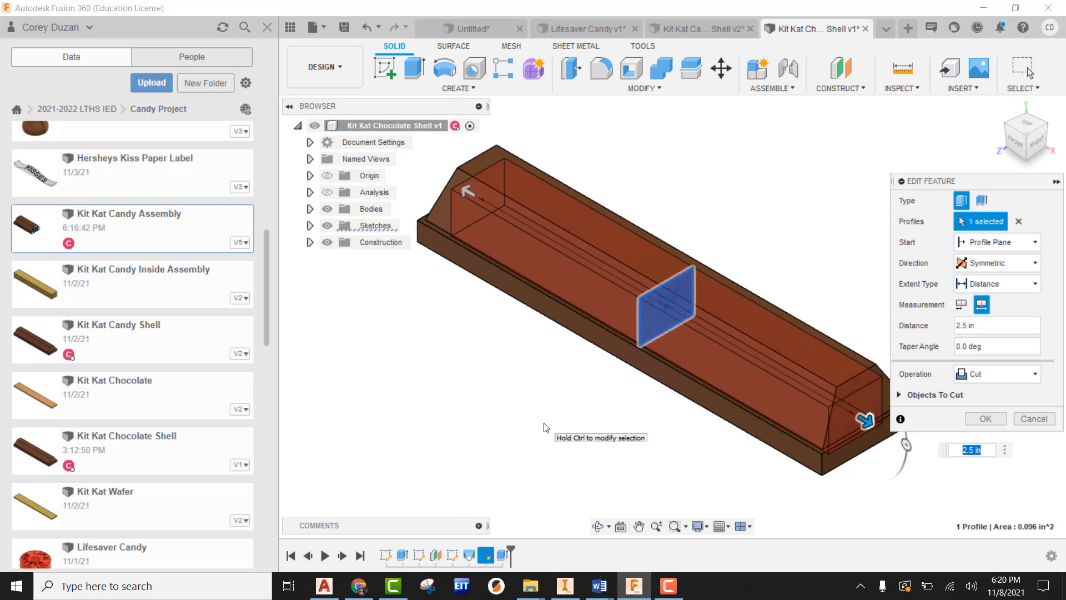
pyautogui.click(1024, 428)
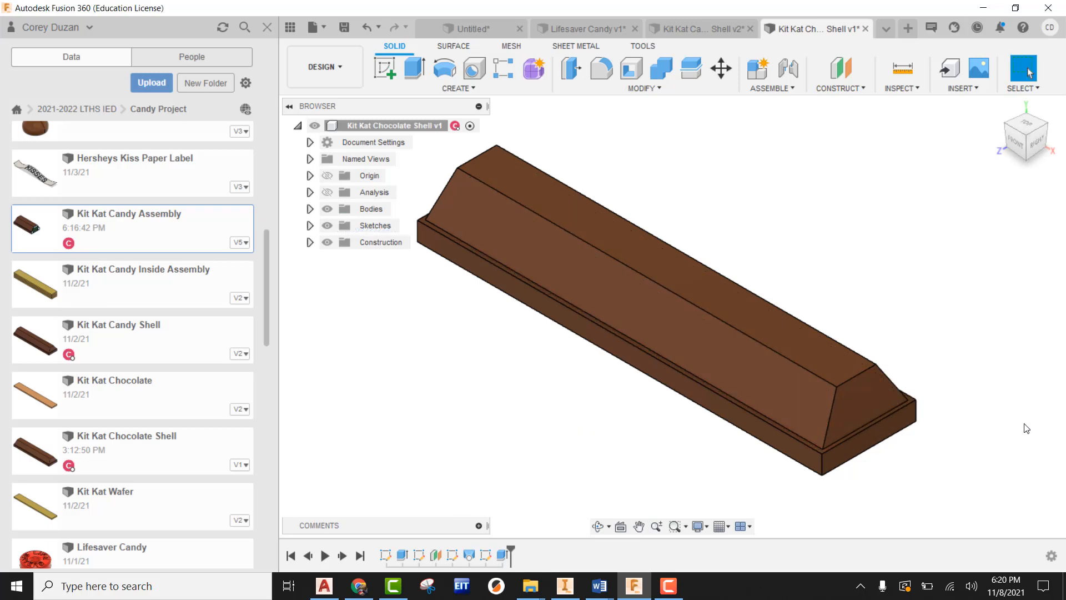
# - Hide the data panel, then open the cavity's rectangle sketch for editing with the shell sliced at the sketch plane
pyautogui.click(287, 28)
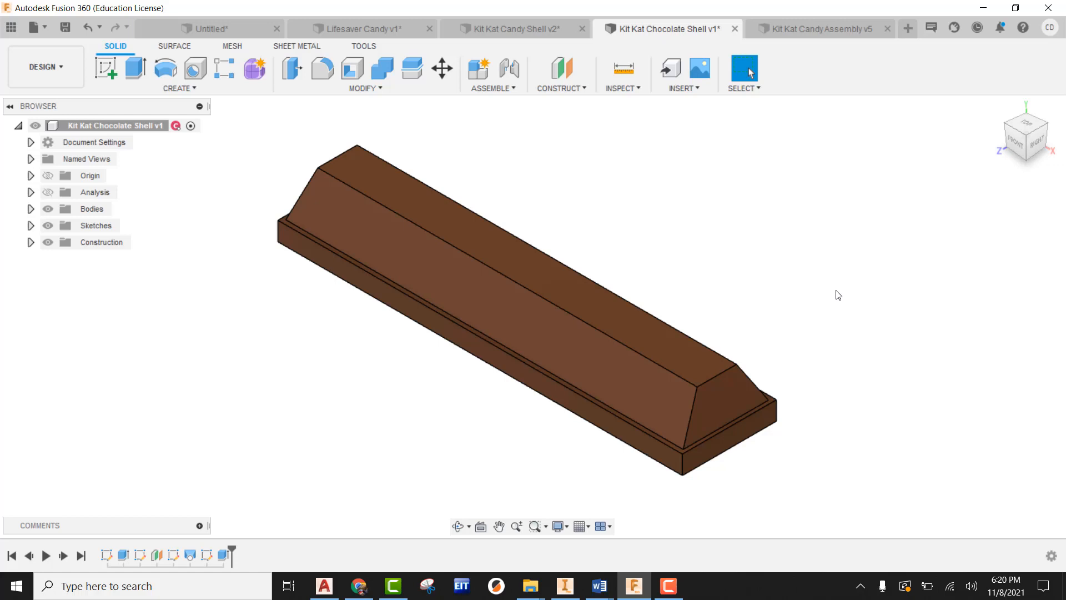
pyautogui.rightClick(205, 558)
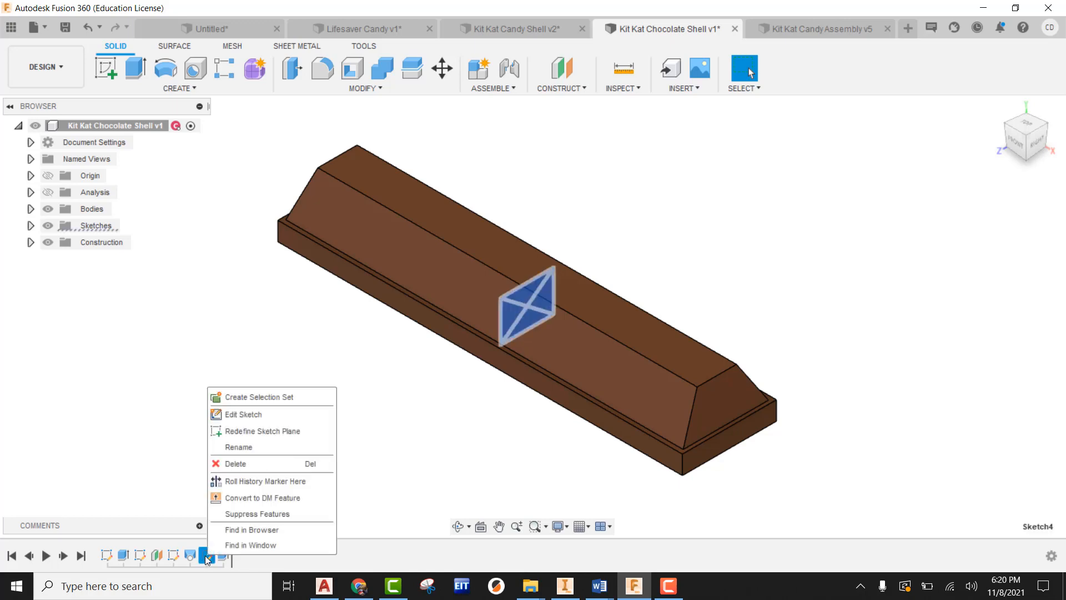
pyautogui.click(244, 418)
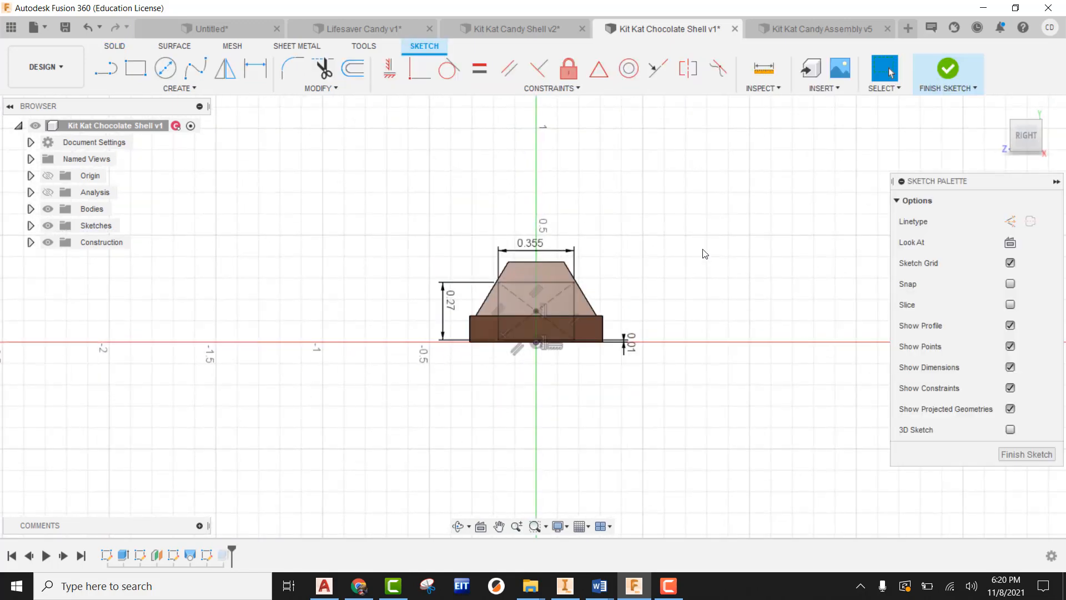
pyautogui.click(1011, 305)
pyautogui.scroll(3, 583, 336)
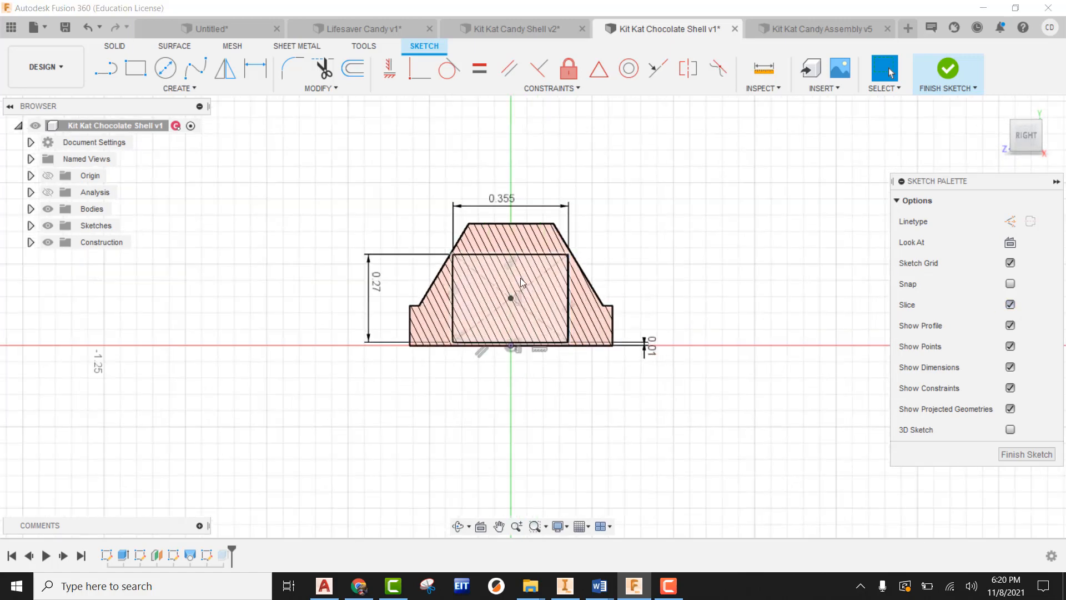
pyautogui.scroll(4, 501, 268)
pyautogui.scroll(-3, 503, 270)
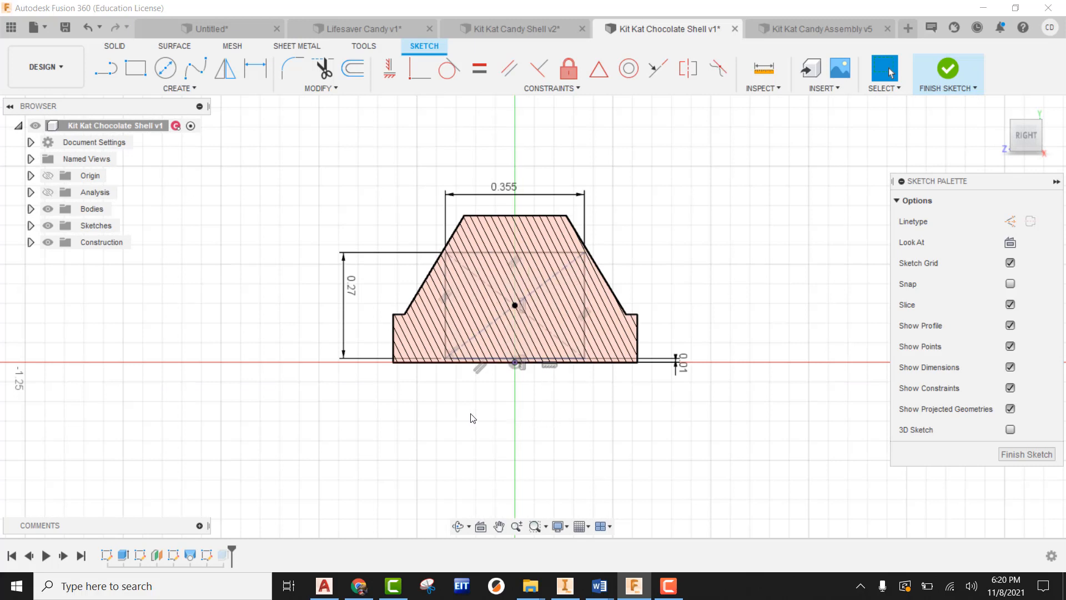
# - Copy the whole cavity rectangle with its dimensions, finish the sketch, and return to the home view
pyautogui.moveTo(282, 146); pyautogui.dragTo(792, 436)
pyautogui.rightClick(655, 263)
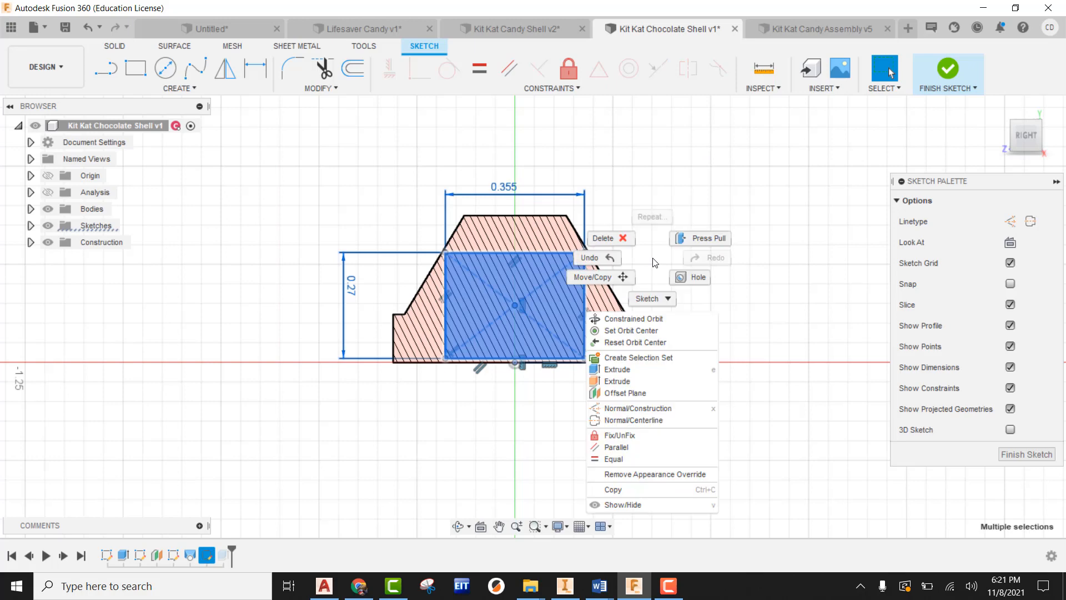
pyautogui.click(632, 488)
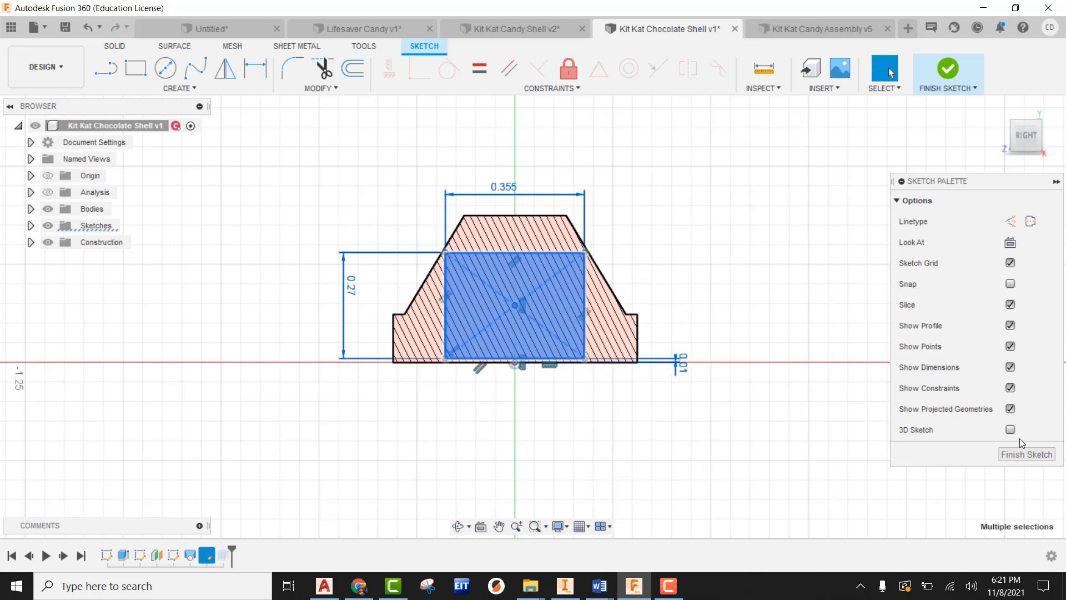
pyautogui.click(1027, 455)
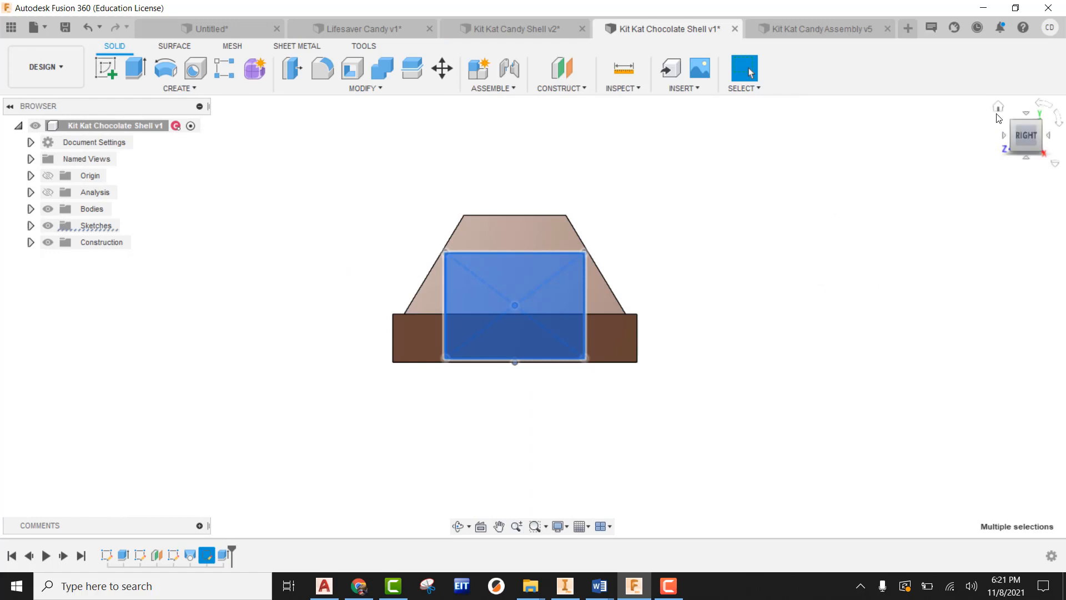
pyautogui.click(998, 115)
pyautogui.click(761, 290)
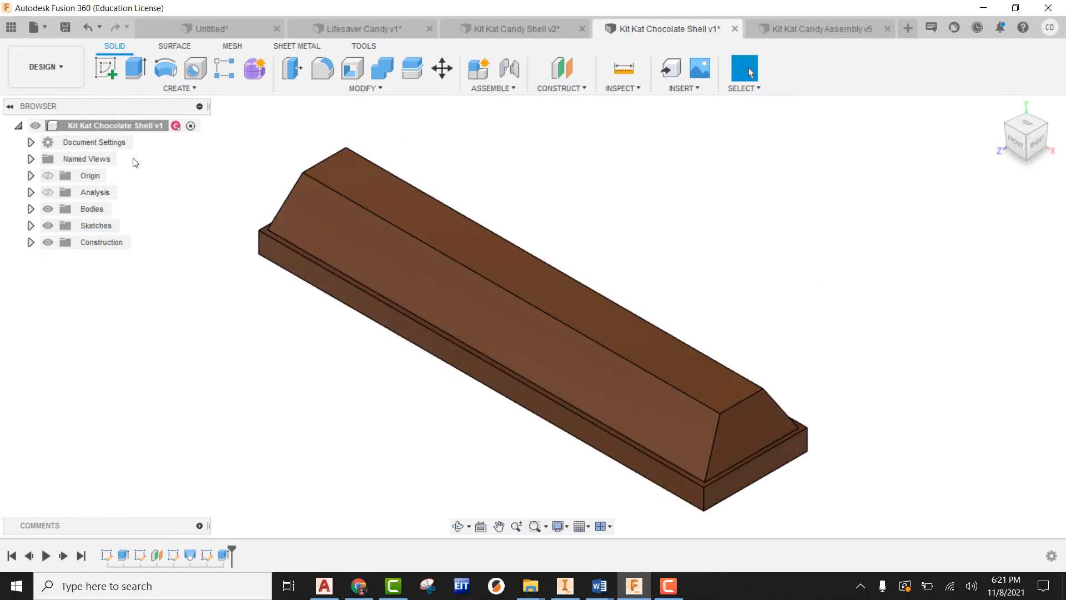
# - Create a new design and start a sketch on the vertical YZ plane seen from the right
pyautogui.click(45, 32)
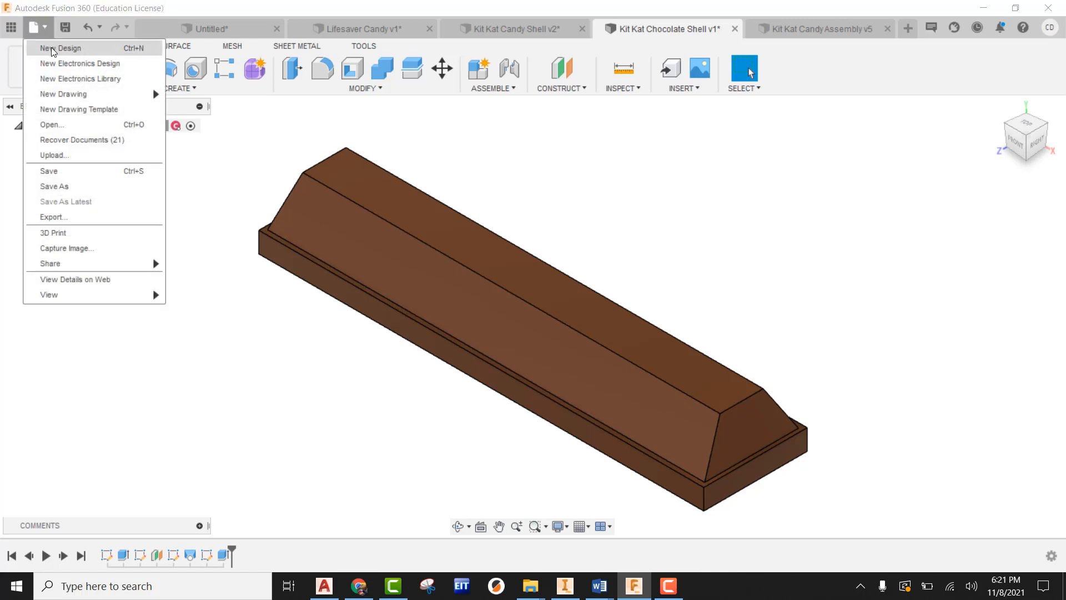
pyautogui.click(55, 46)
pyautogui.click(106, 72)
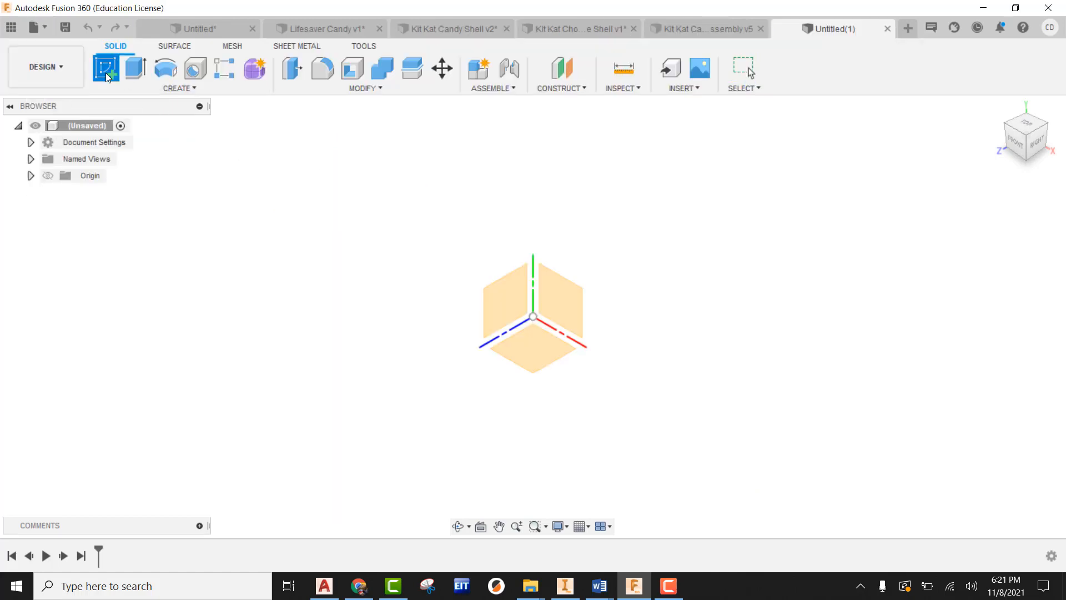
pyautogui.click(510, 294)
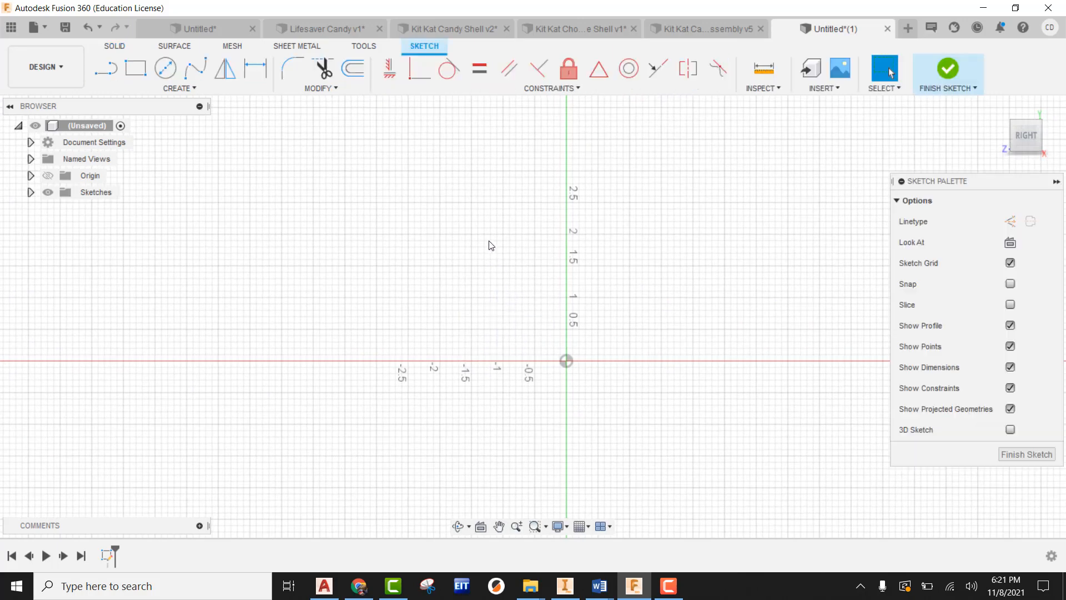
# - Paste the copied cavity rectangle with its dimensions into the new sketch at its original position
pyautogui.rightClick(465, 193)
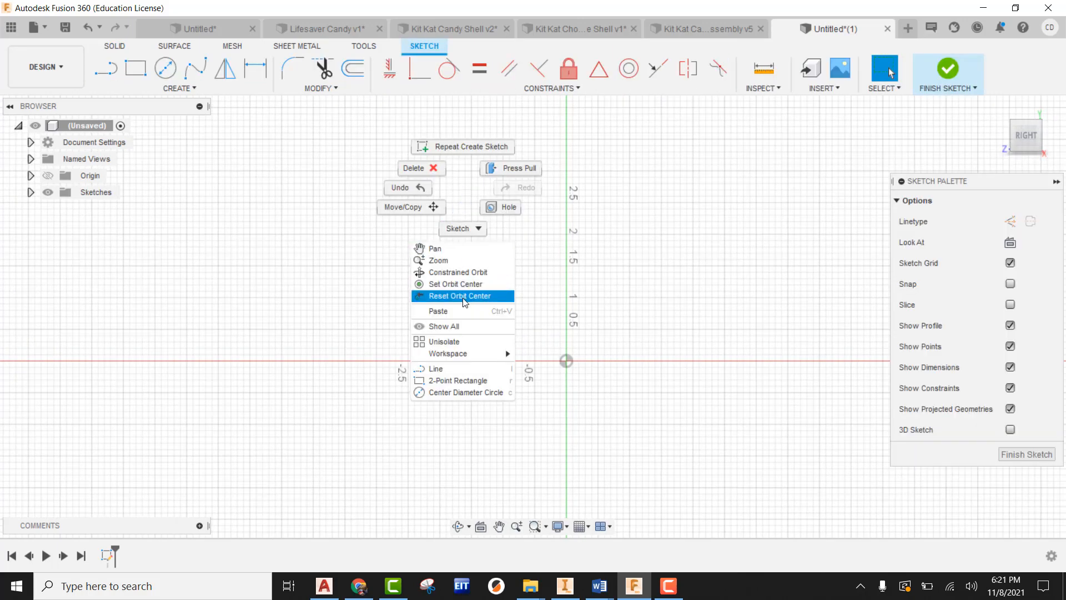
pyautogui.click(458, 313)
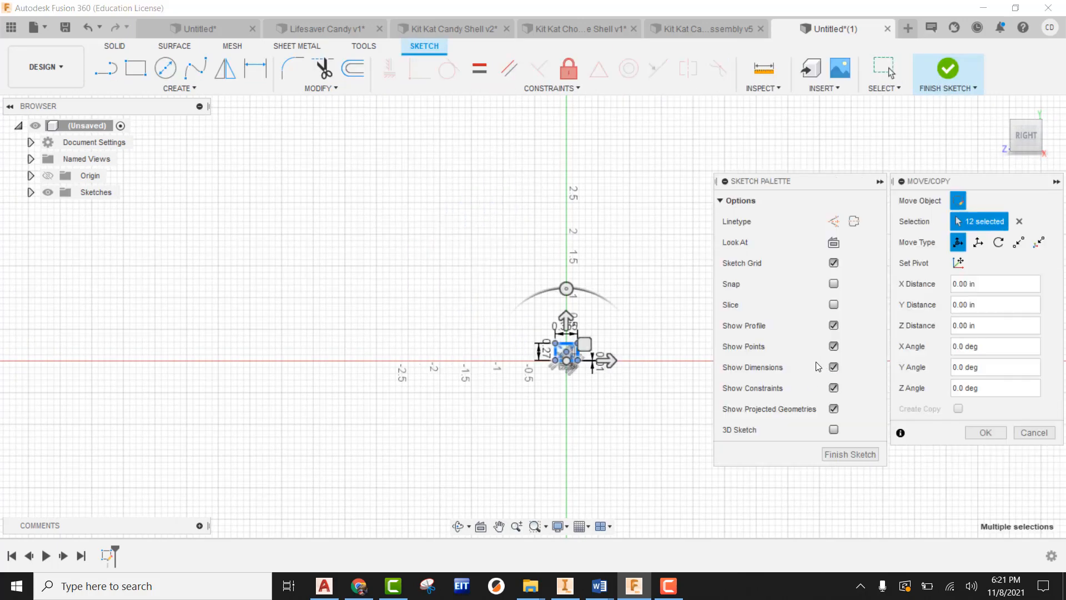
pyautogui.scroll(4, 572, 374)
pyautogui.scroll(5, 548, 341)
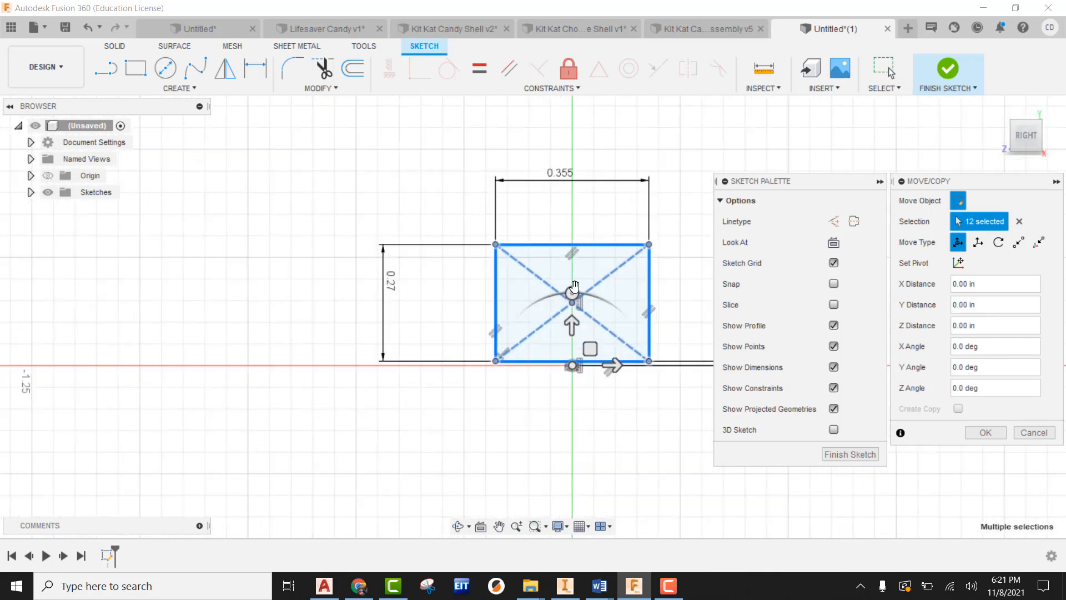
pyautogui.moveTo(682, 203); pyautogui.dragTo(545, 226, button='middle')
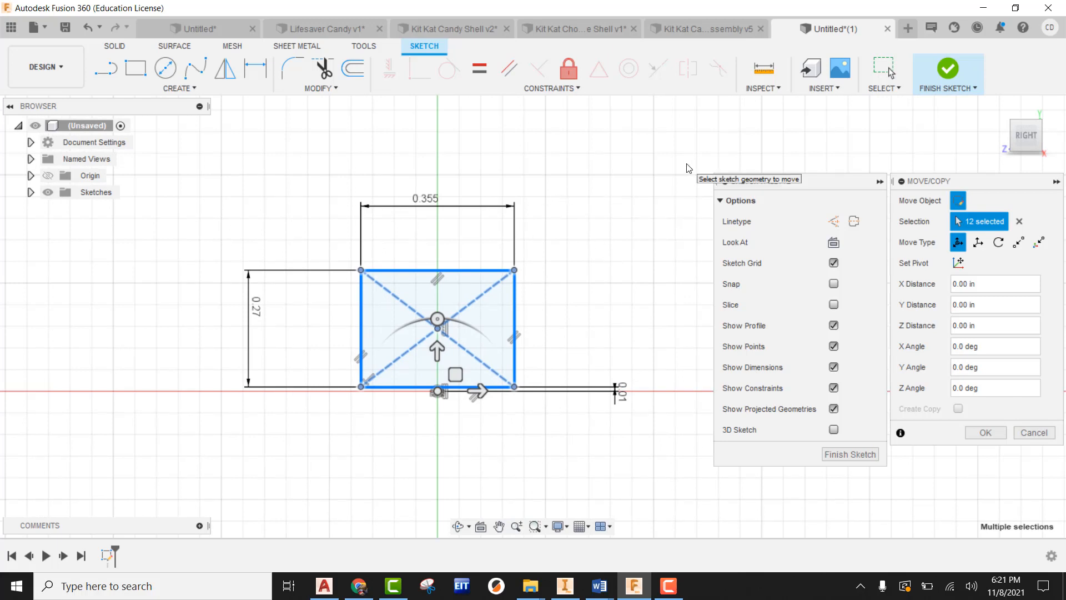
# - Calculate the height of one inner layer in Calculator by dividing 0.27 by 5
pyautogui.press('XF86Calculator')
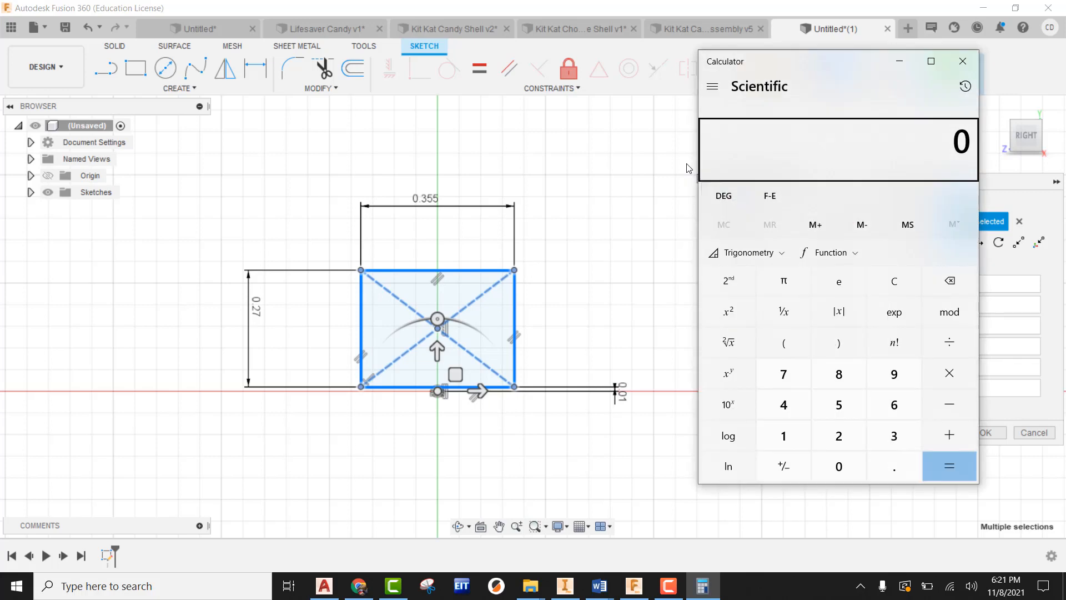
pyautogui.write('.27')
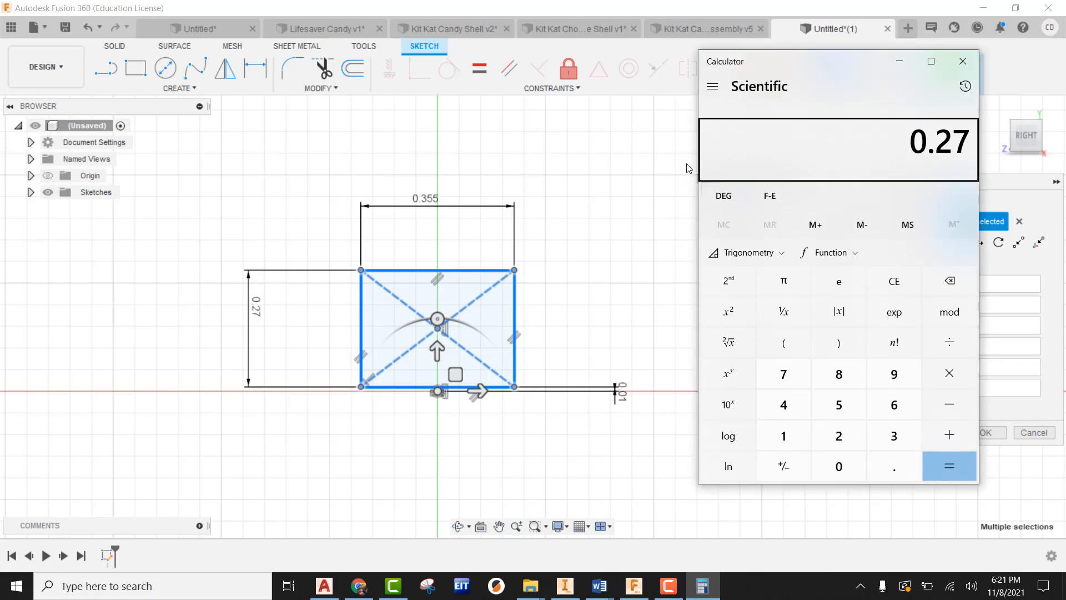
pyautogui.write(' ÷ 5')
pyautogui.press('Return')
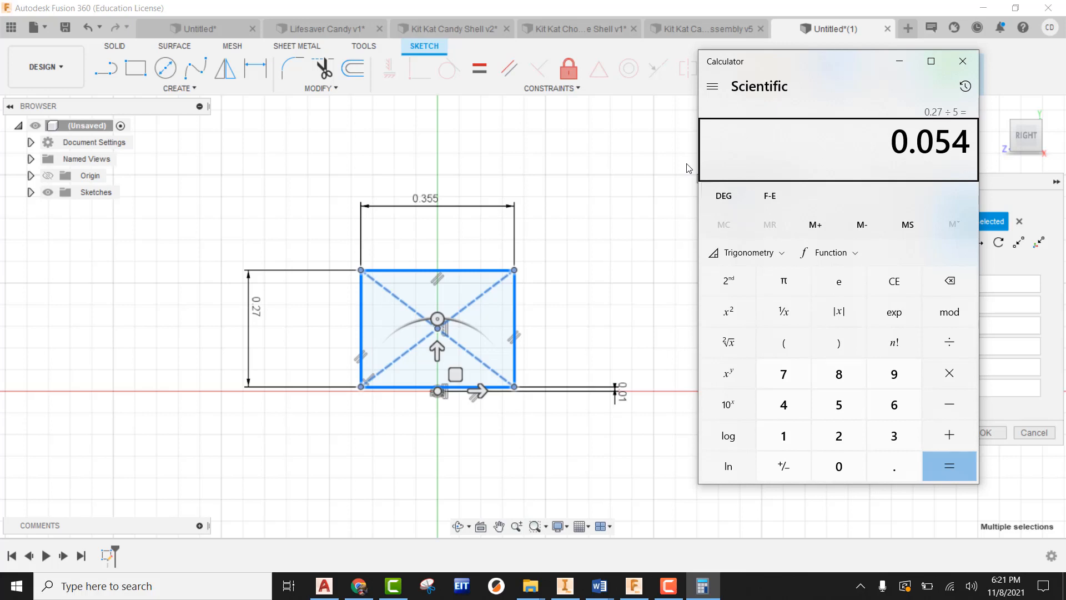
pyautogui.press('Escape')
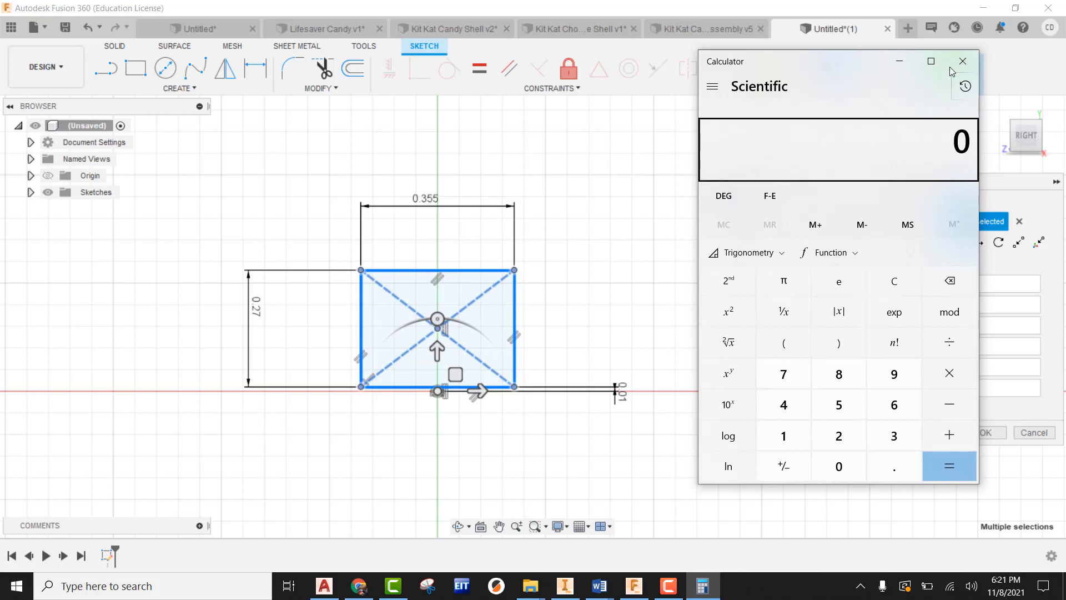
pyautogui.click(963, 61)
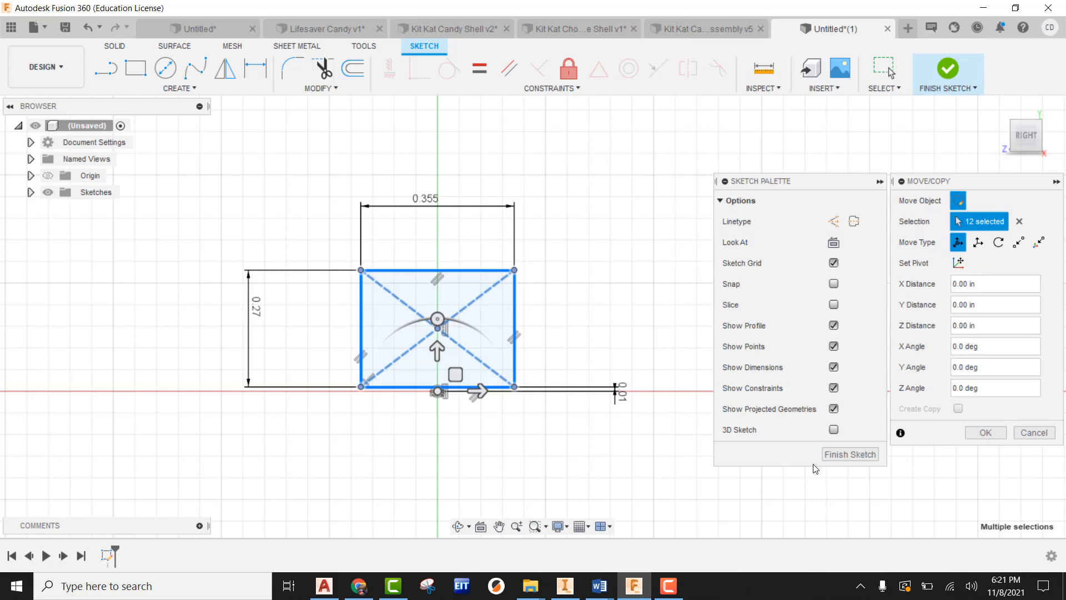
# - Finish the sketch with the pasted rectangle in place and reopen that sketch for editing
pyautogui.click(844, 455)
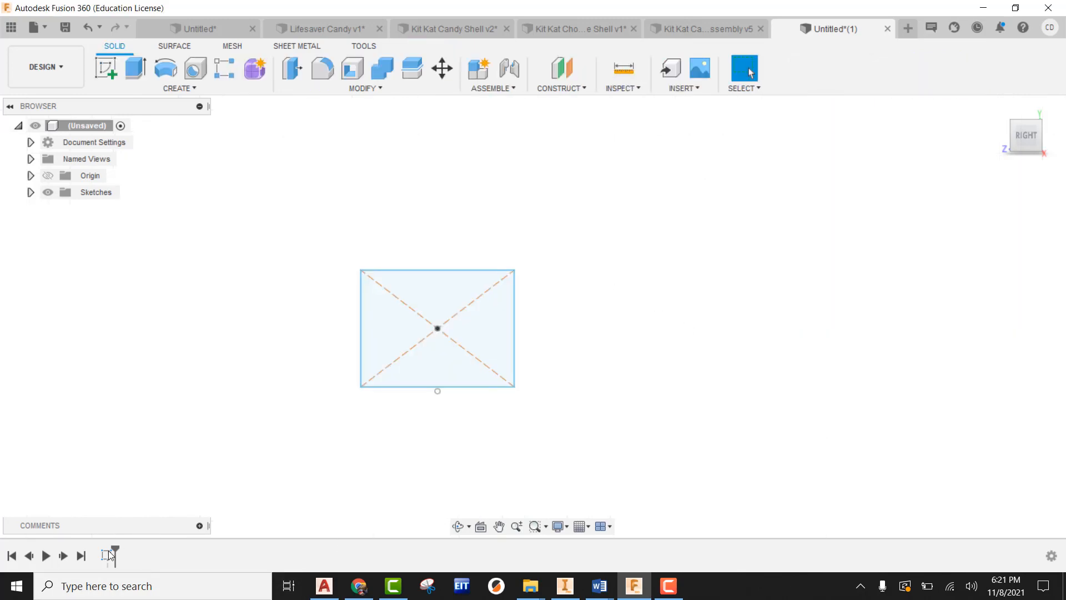
pyautogui.rightClick(108, 554)
pyautogui.click(210, 417)
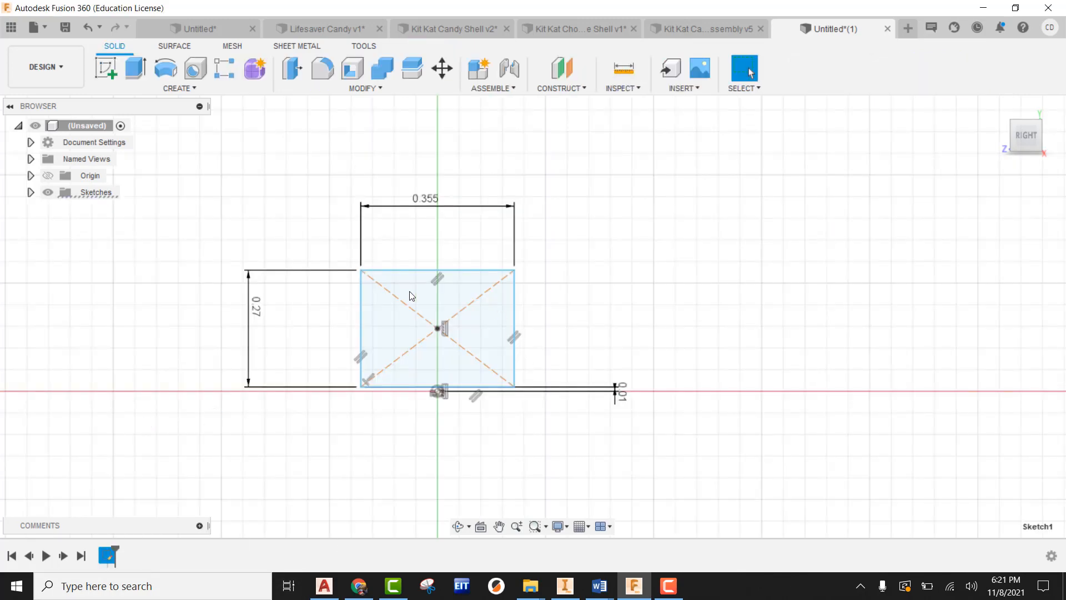
# - Draw a horizontal line across the rectangle's full width, about 0.048 in below its top edge
pyautogui.click(102, 71)
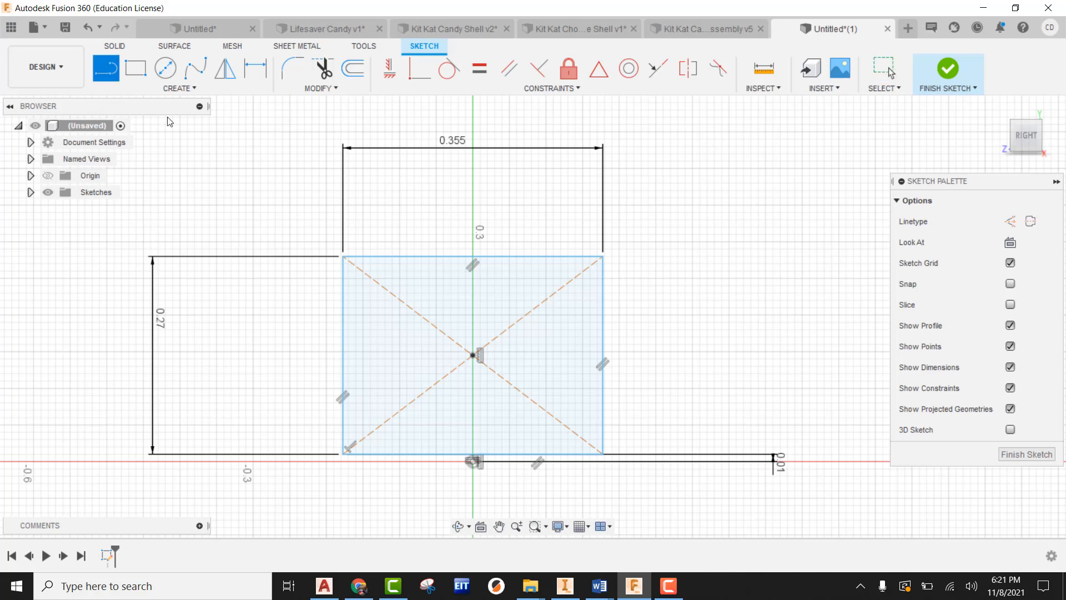
pyautogui.click(342, 290)
pyautogui.click(603, 290)
pyautogui.press('Escape')
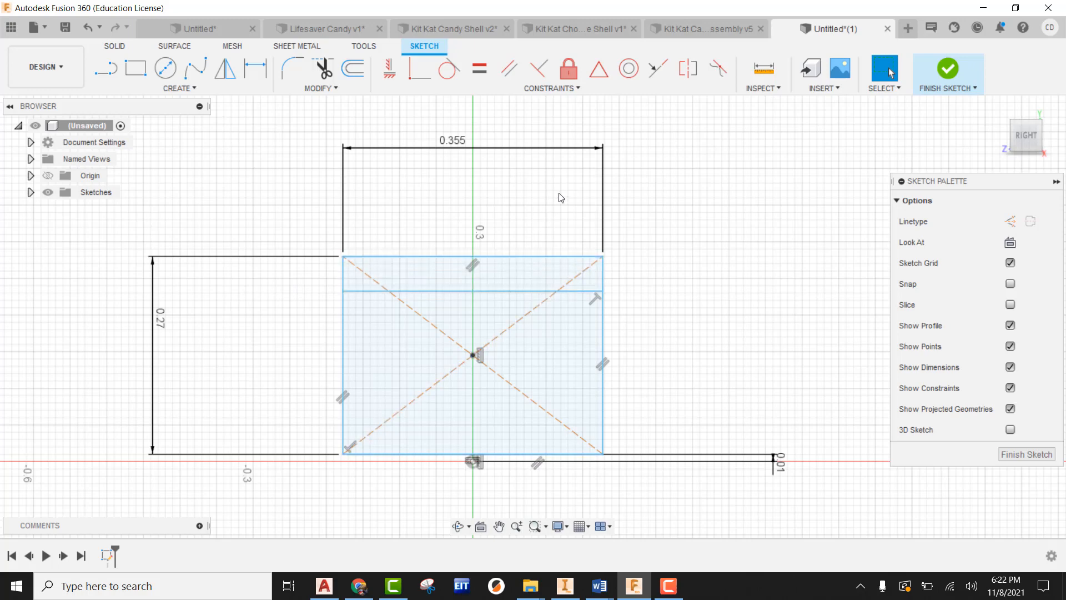
# - Dimension the distance between the rectangle's top edge and the horizontal line to 0.054 in
pyautogui.click(256, 68)
pyautogui.click(546, 257)
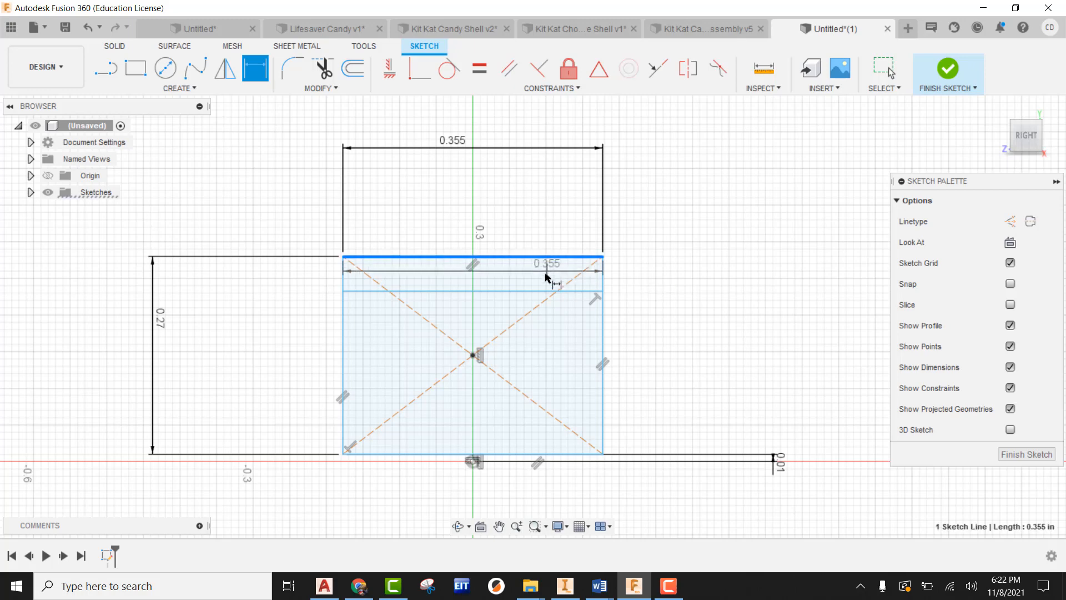
pyautogui.click(541, 290)
pyautogui.click(648, 281)
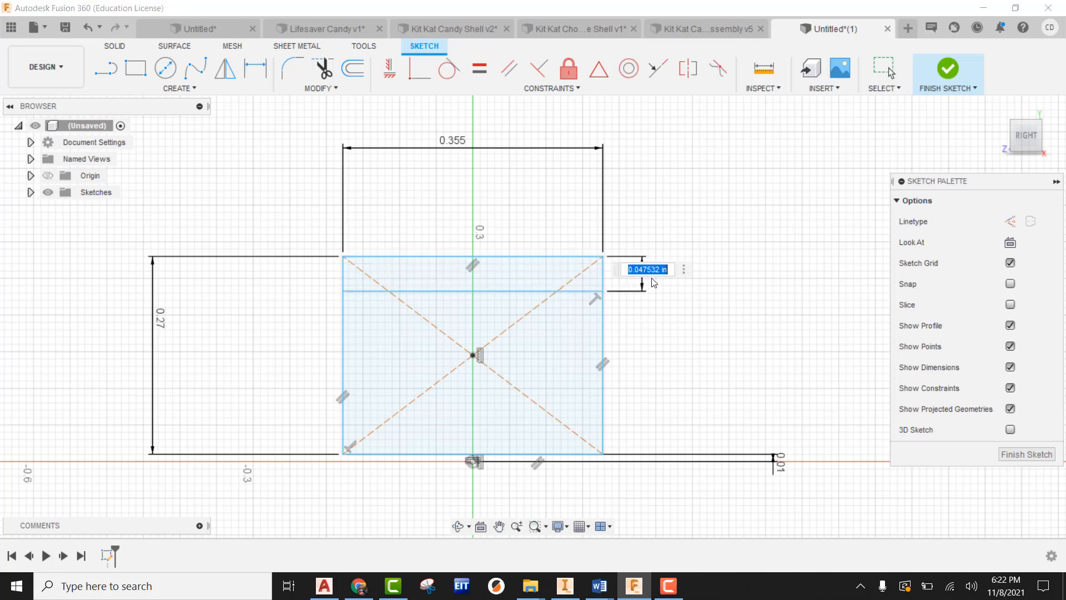
pyautogui.write('.054')
pyautogui.press('Return')
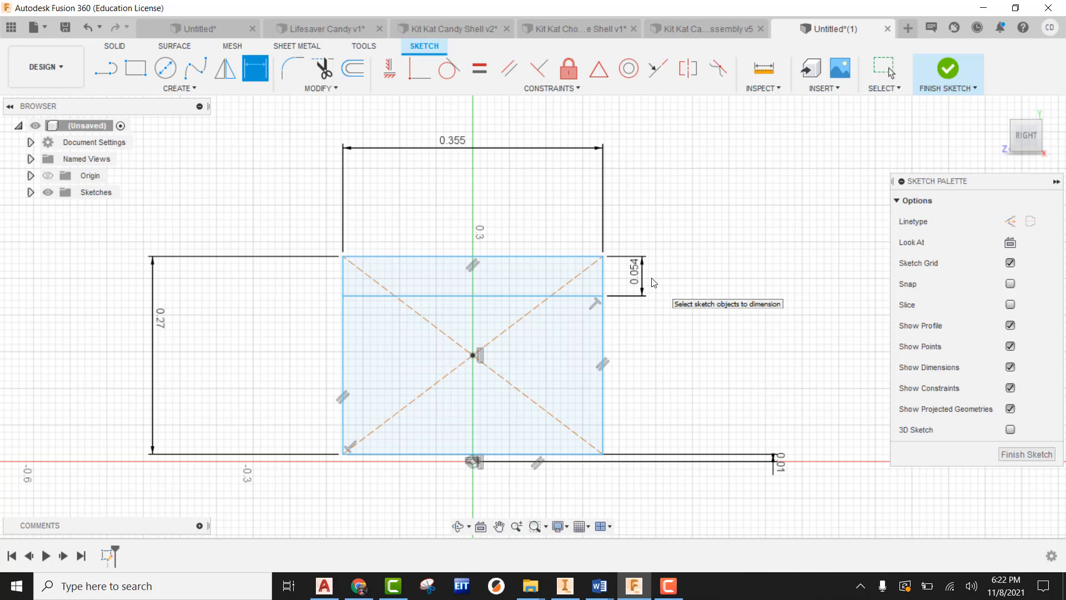
# - Recheck the single-layer thickness in Calculator by dividing 0.27 by 5 again
pyautogui.press('XF86Calculator')
pyautogui.write('.2')
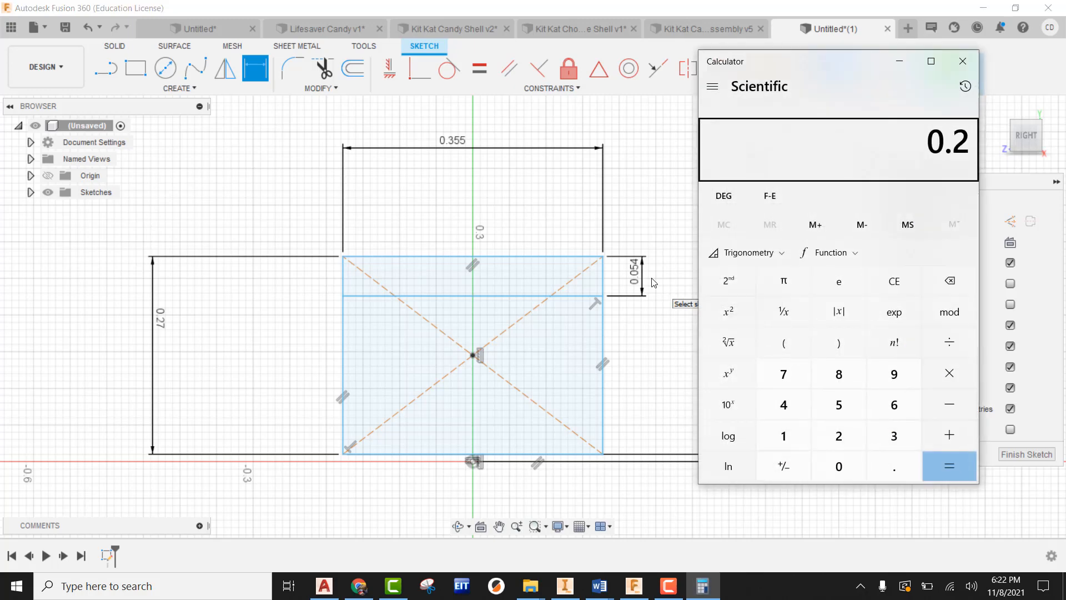
pyautogui.write('7/5')
pyautogui.press('Return')
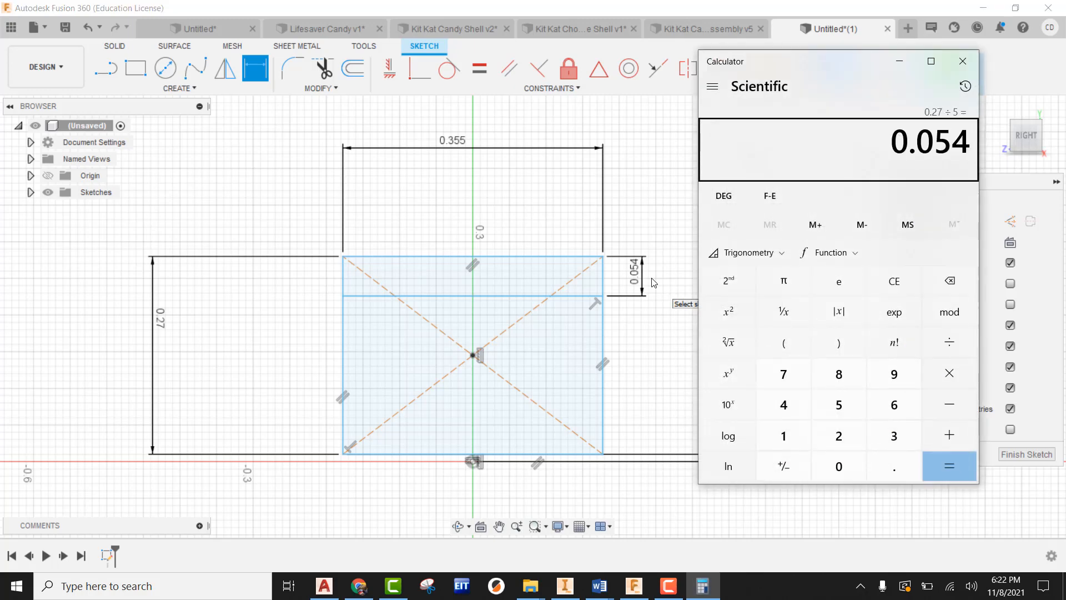
pyautogui.click(963, 61)
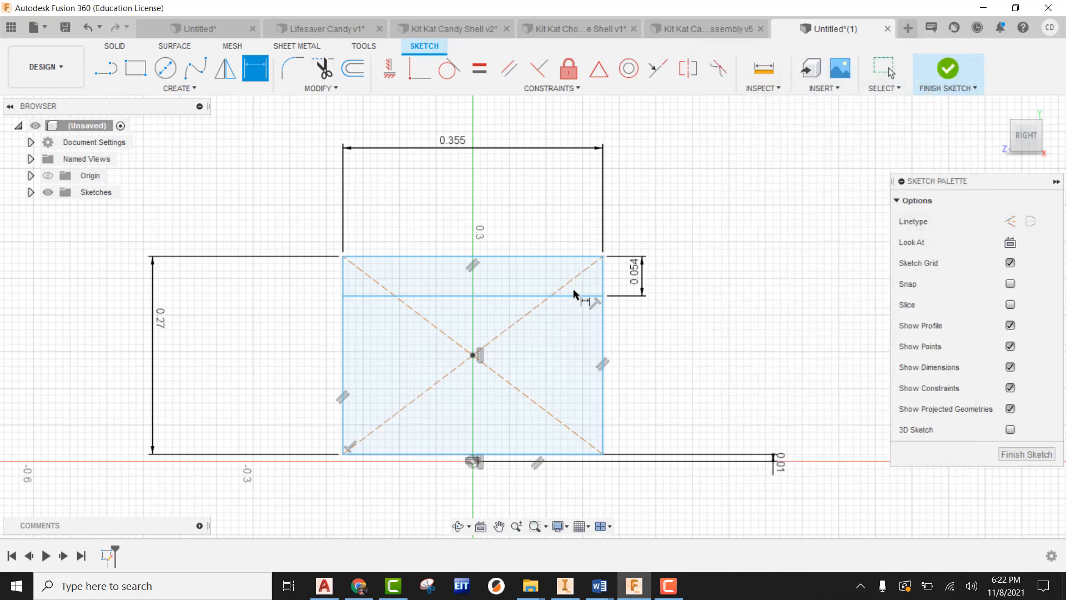
# - Trim away the rectangle's outline below the horizontal line and all construction diagonals, leaving only the thin upper strip, and finish the sketch
pyautogui.click(322, 68)
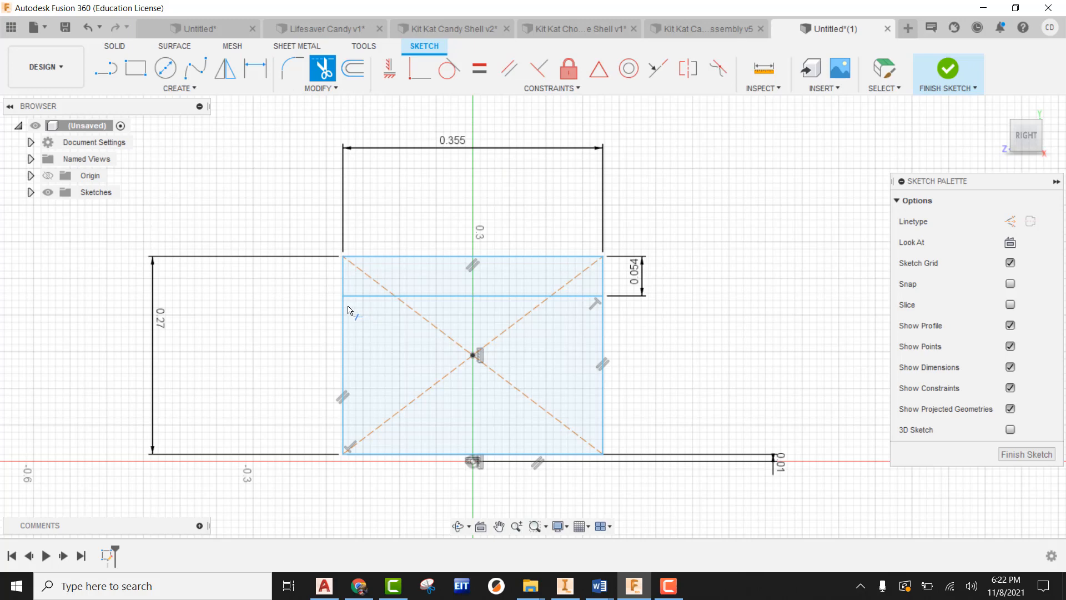
pyautogui.click(344, 314)
pyautogui.click(604, 333)
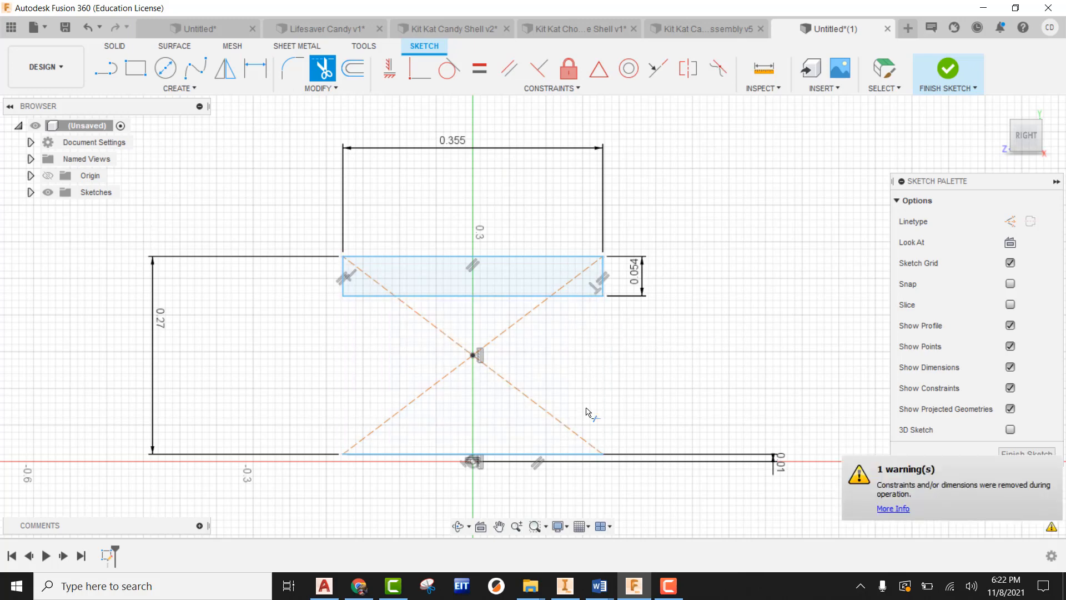
pyautogui.click(581, 454)
pyautogui.click(530, 392)
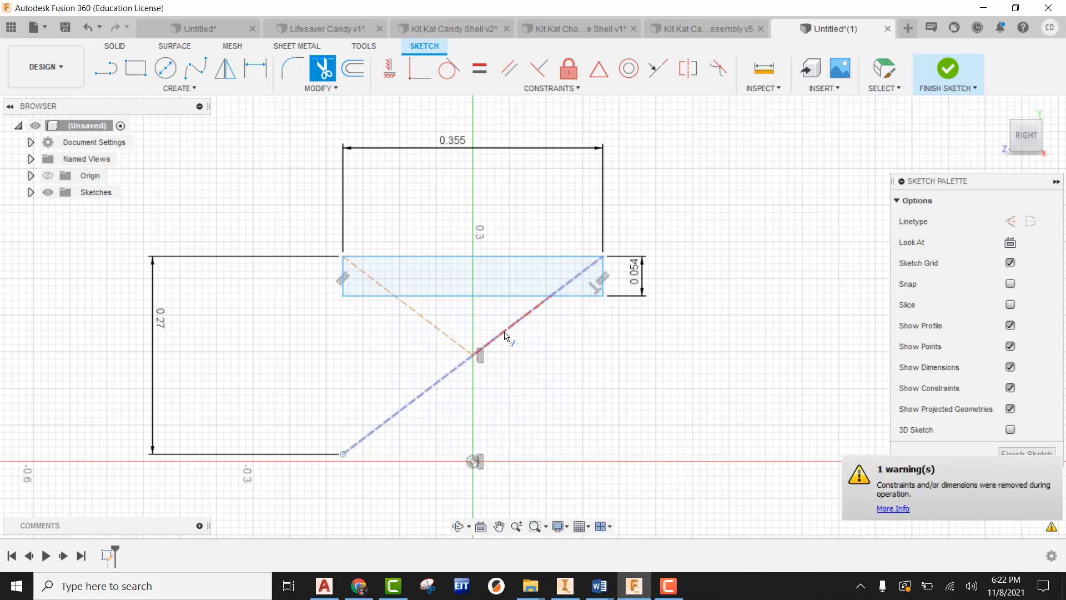
pyautogui.click(508, 339)
pyautogui.click(464, 349)
pyautogui.click(468, 361)
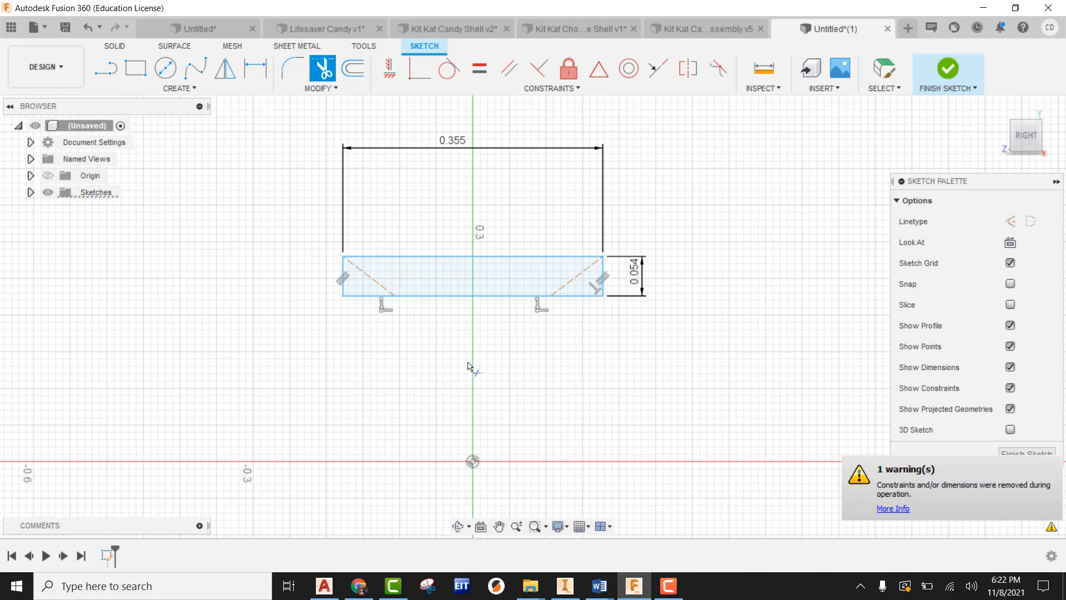
pyautogui.click(576, 278)
pyautogui.click(367, 291)
pyautogui.click(943, 77)
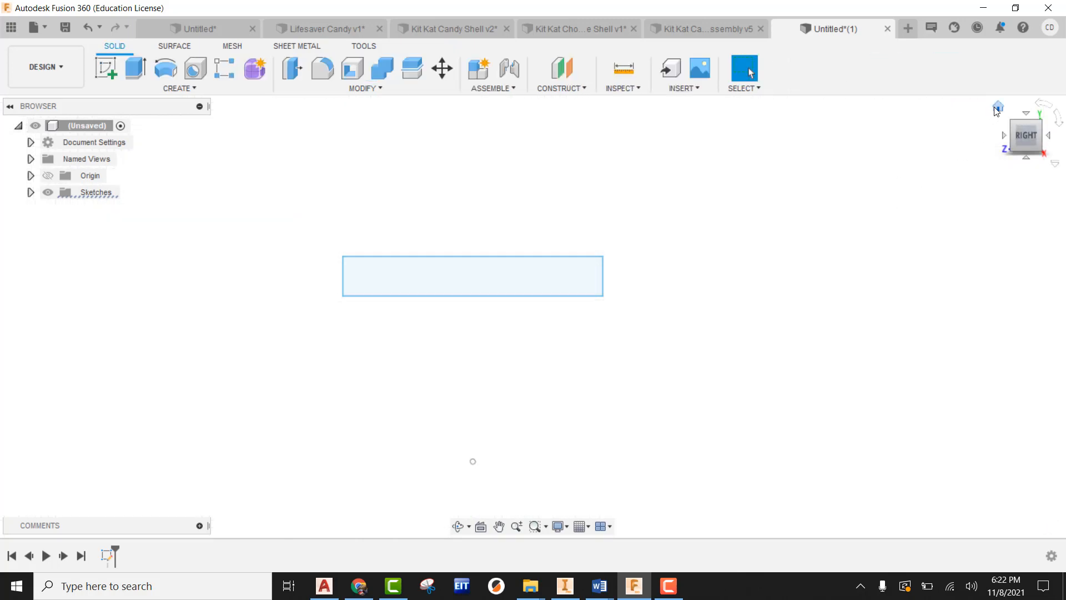
# - Extrude the thin strip profile symmetrically as a new body, with a whole-length distance of 2.5 in
pyautogui.click(997, 107)
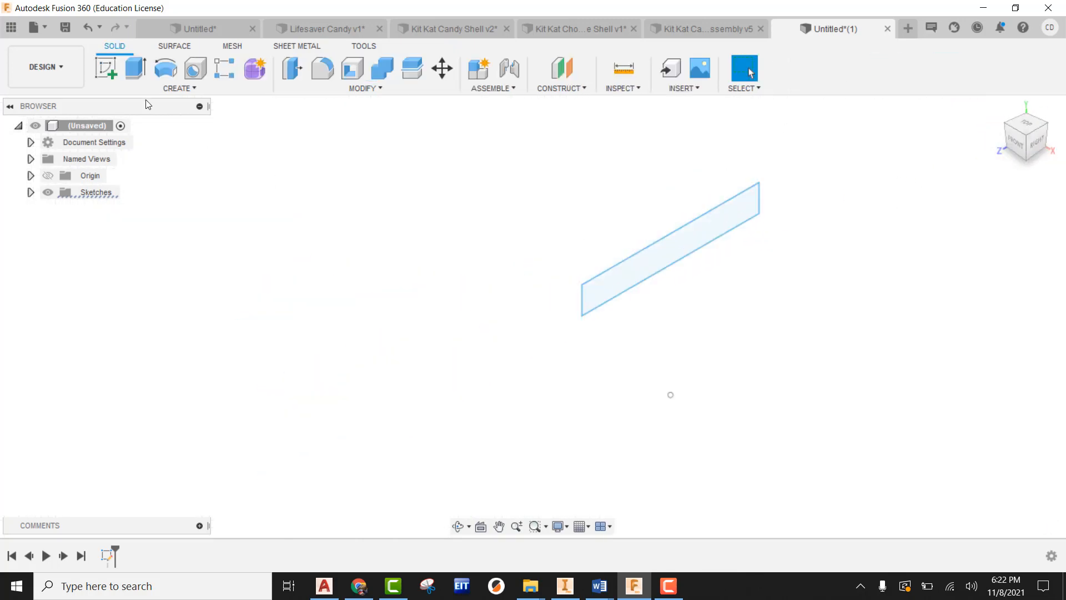
pyautogui.press('e')
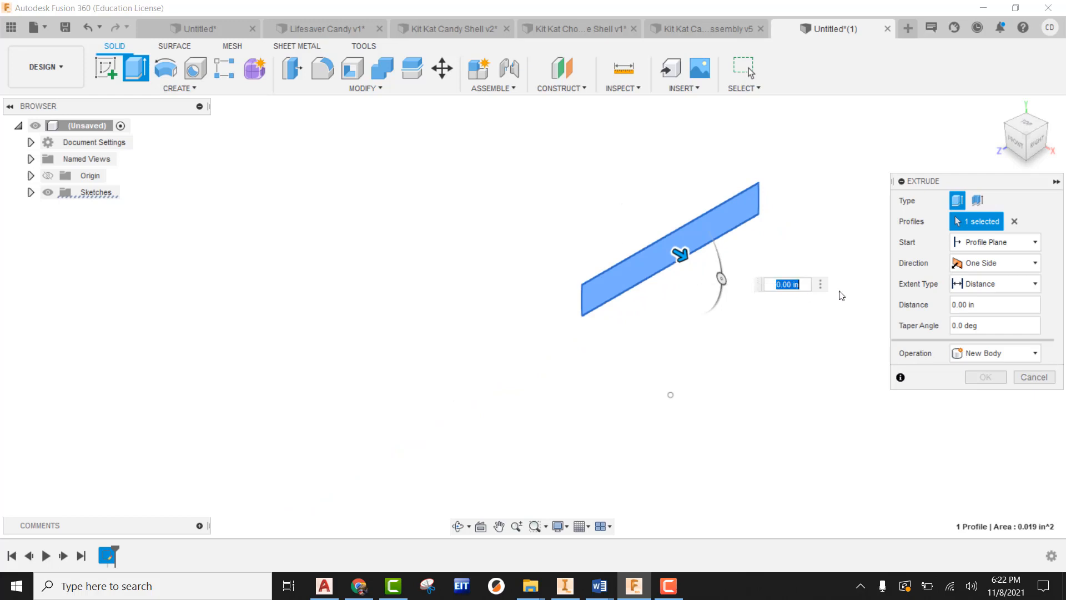
pyautogui.click(1002, 267)
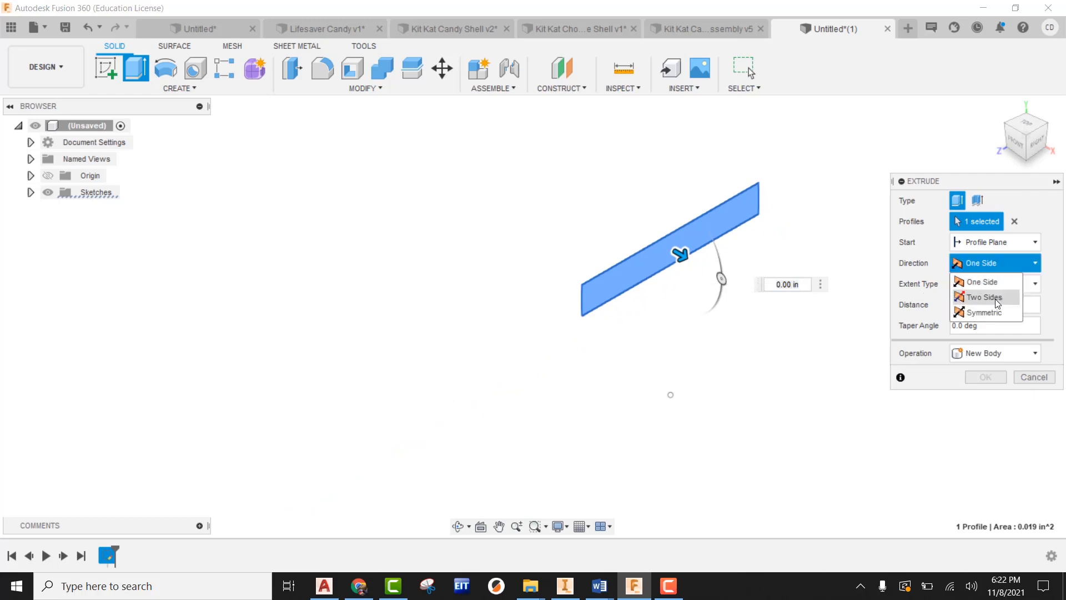
pyautogui.click(984, 312)
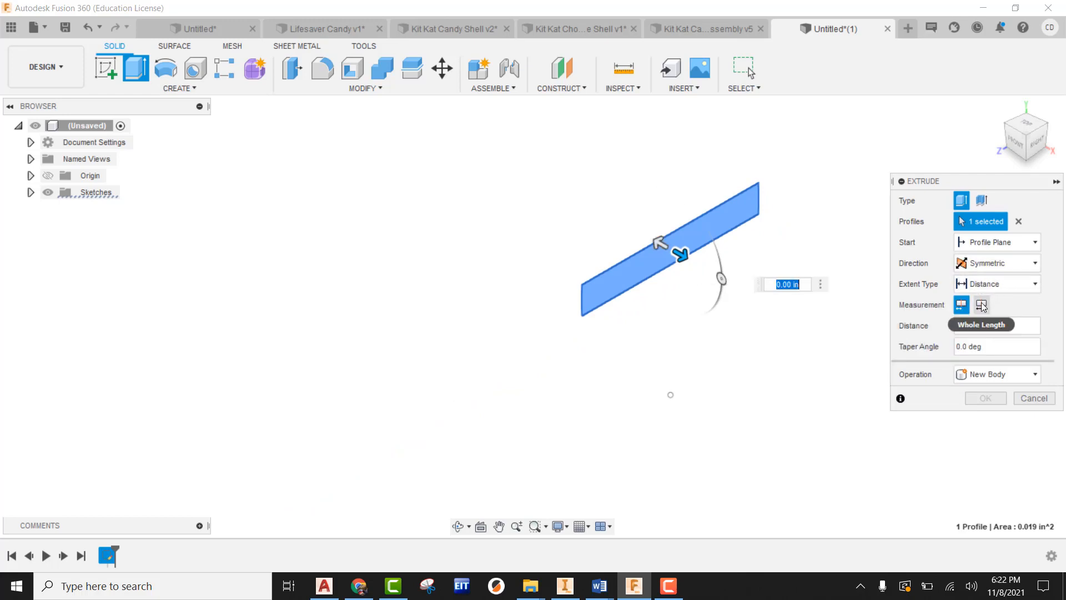
pyautogui.click(982, 305)
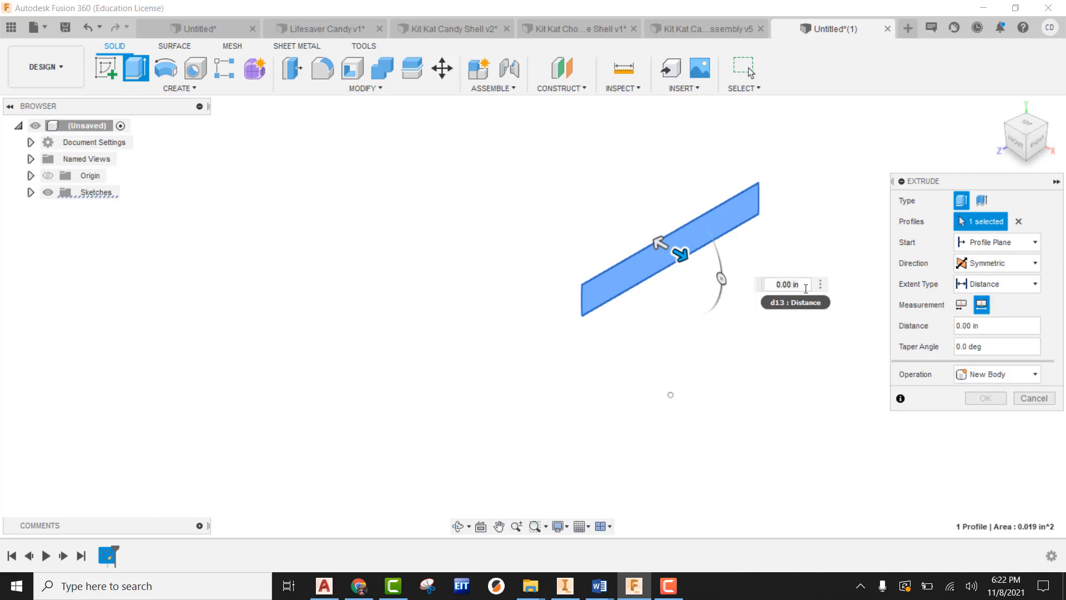
pyautogui.doubleClick(976, 326)
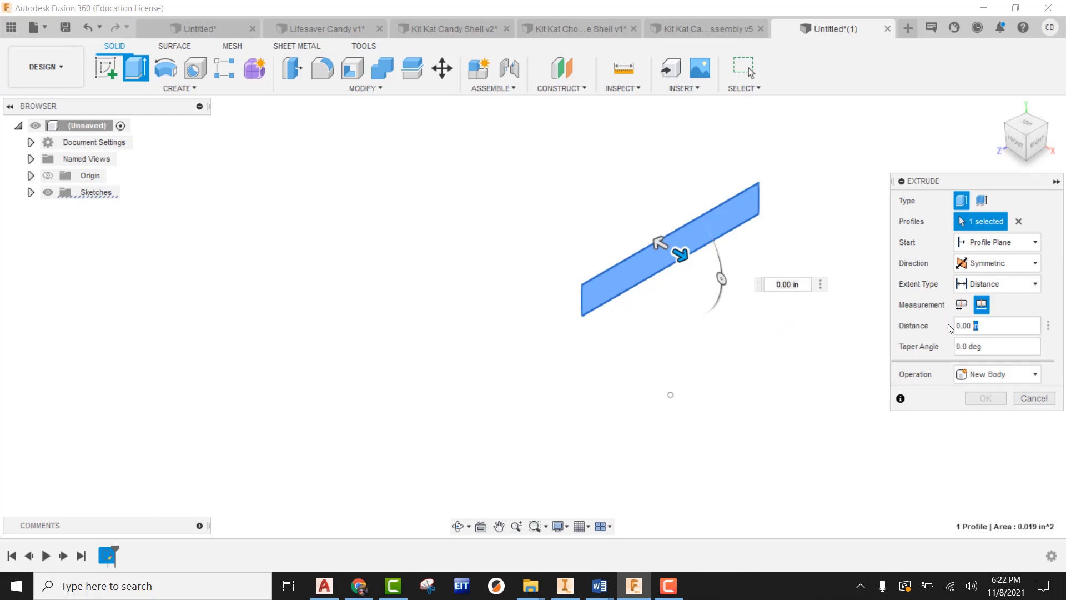
pyautogui.write('2.5')
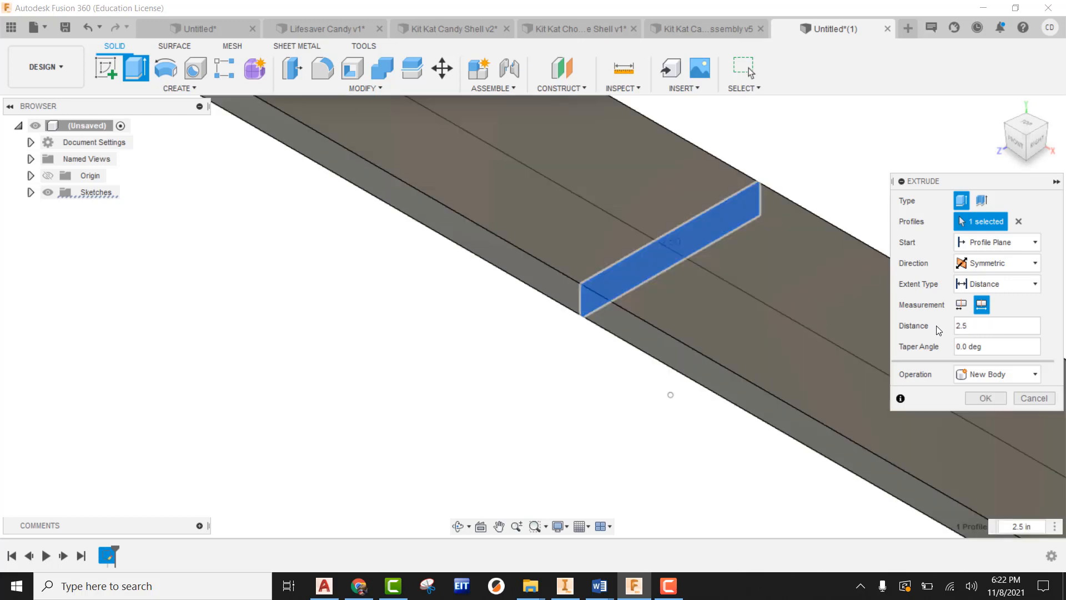
pyautogui.scroll(-6, 797, 322)
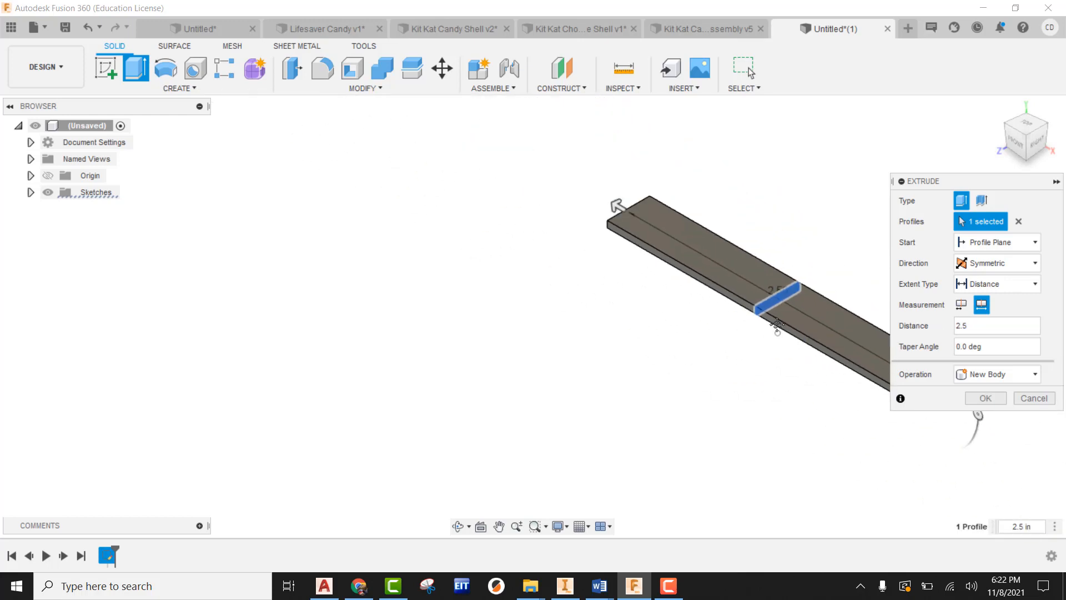
pyautogui.scroll(2, 547, 329)
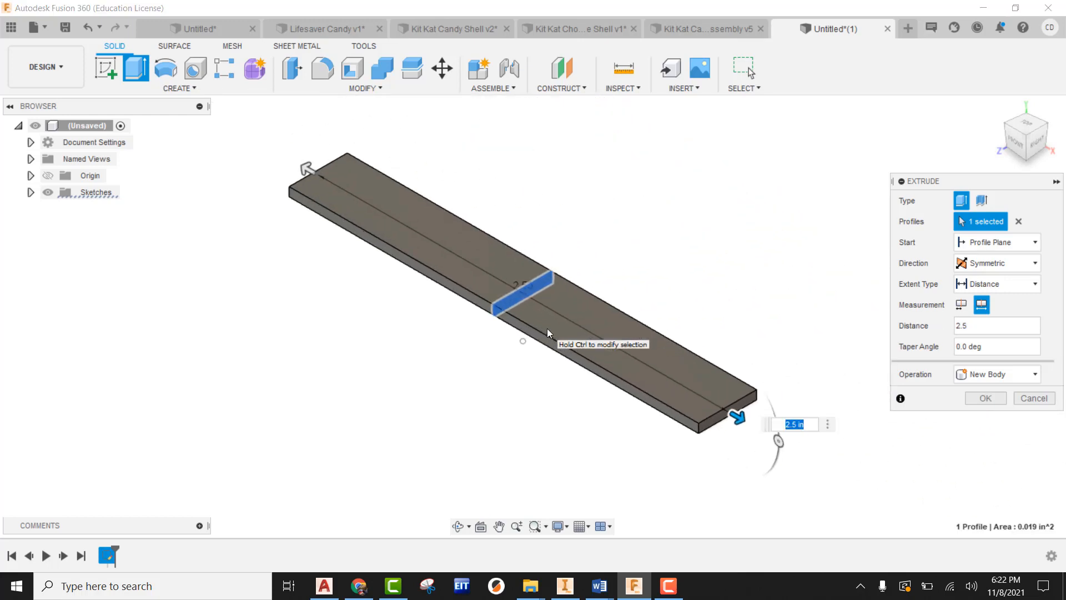
pyautogui.click(984, 398)
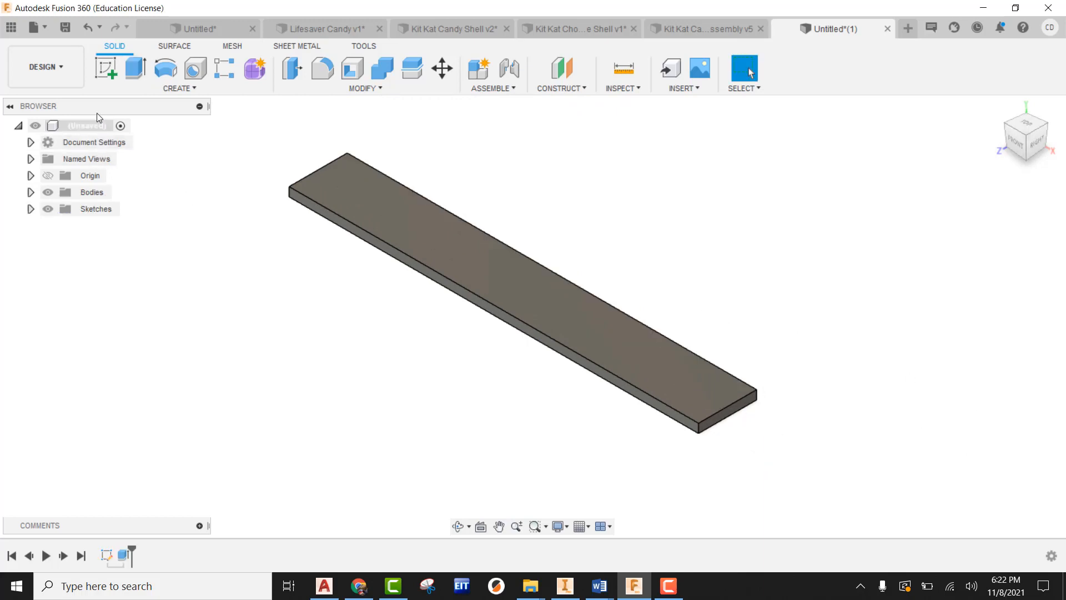
# - Assign the ABS Plastic physical material from the Fusion 360 Material Library to the extruded strip
pyautogui.rightClick(86, 123)
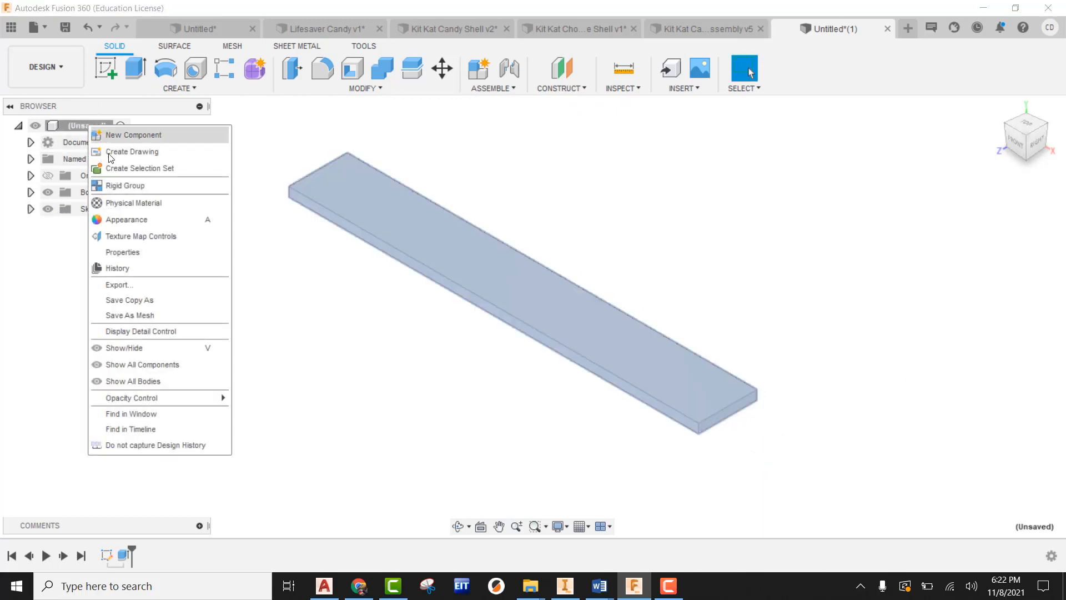
pyautogui.click(121, 202)
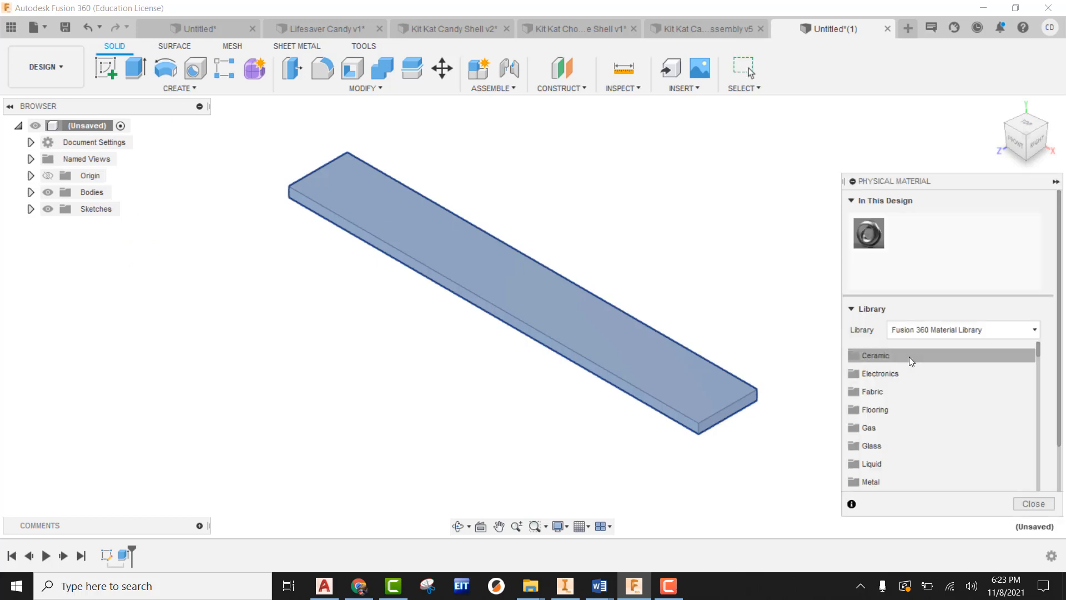
pyautogui.doubleClick(909, 357)
pyautogui.scroll(-5, 900, 388)
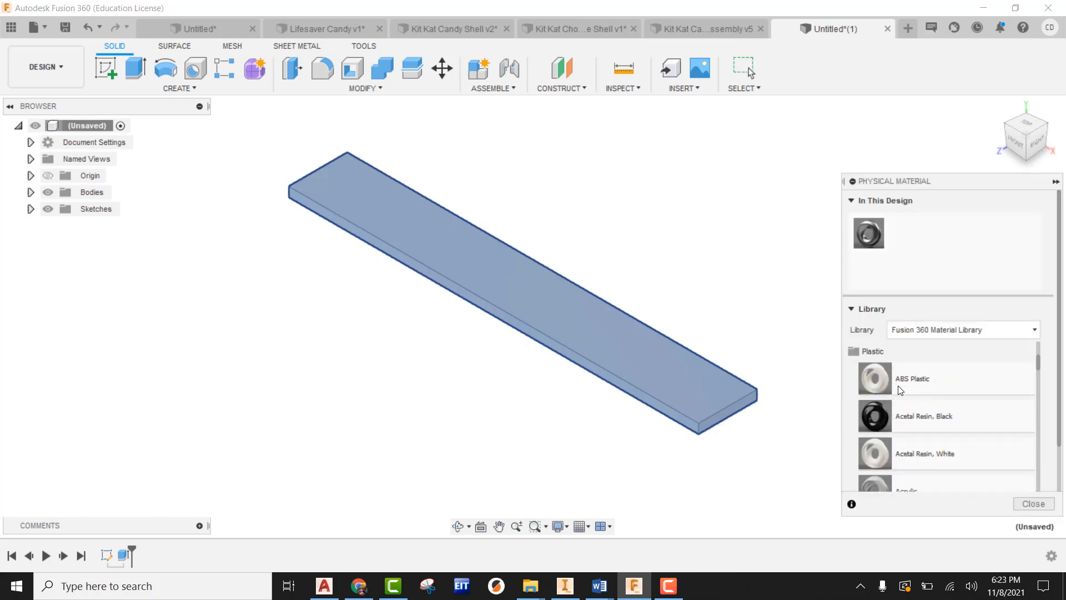
pyautogui.moveTo(911, 378); pyautogui.dragTo(625, 341)
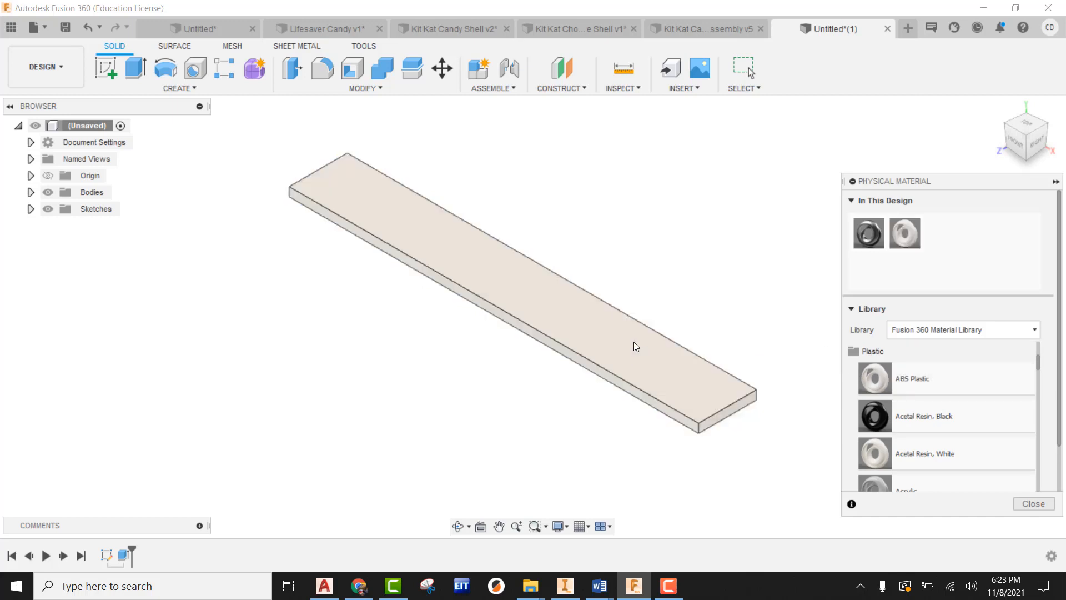
# - Edit the design's ABS Plastic material and rename it Wafer
pyautogui.rightClick(919, 236)
pyautogui.click(936, 243)
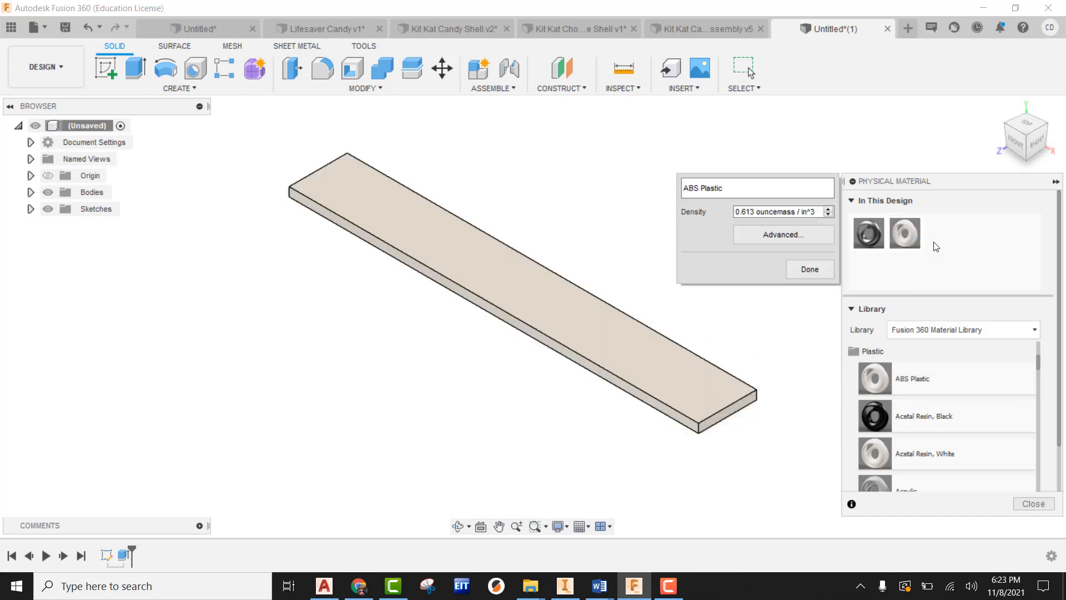
pyautogui.moveTo(751, 192); pyautogui.dragTo(644, 188)
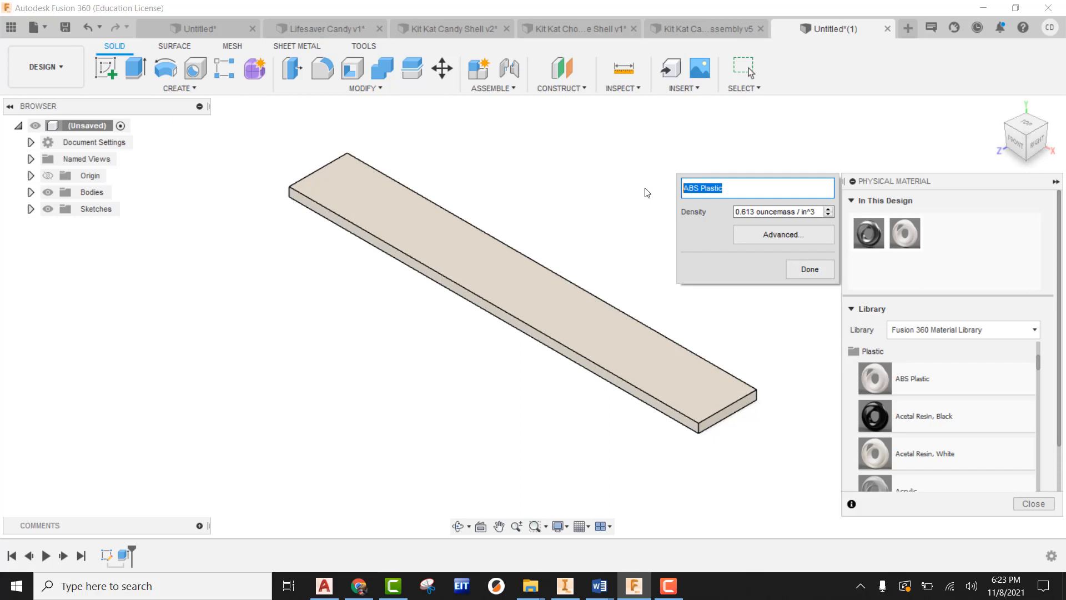
pyautogui.write('Wafer')
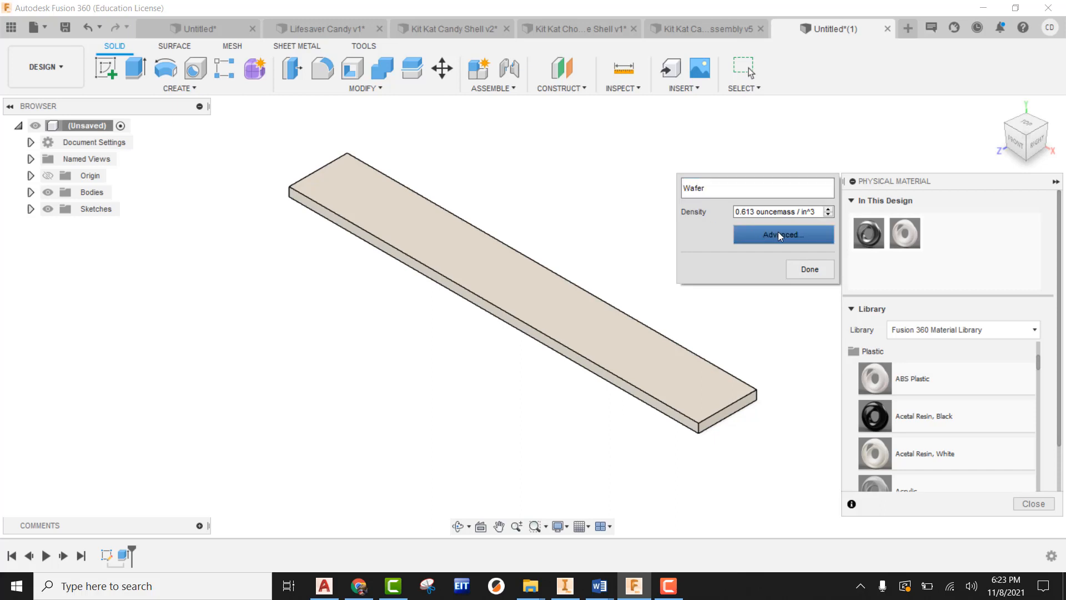
# - Set the Wafer material's appearance colour to a darkened orange, RGB 203 135 0, apply it and close the material settings
pyautogui.click(778, 236)
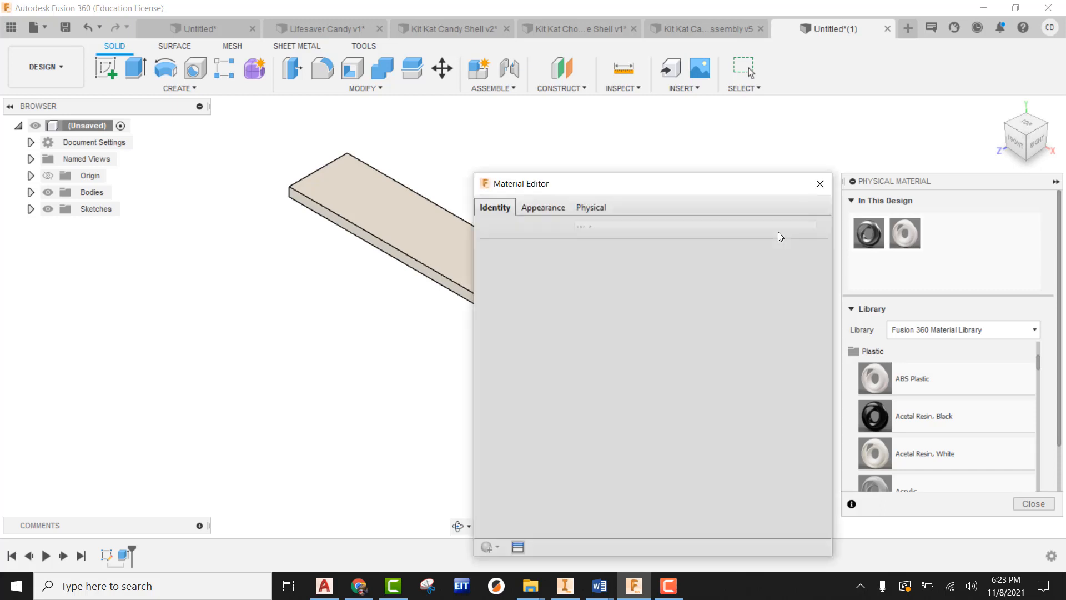
pyautogui.click(538, 211)
pyautogui.click(607, 371)
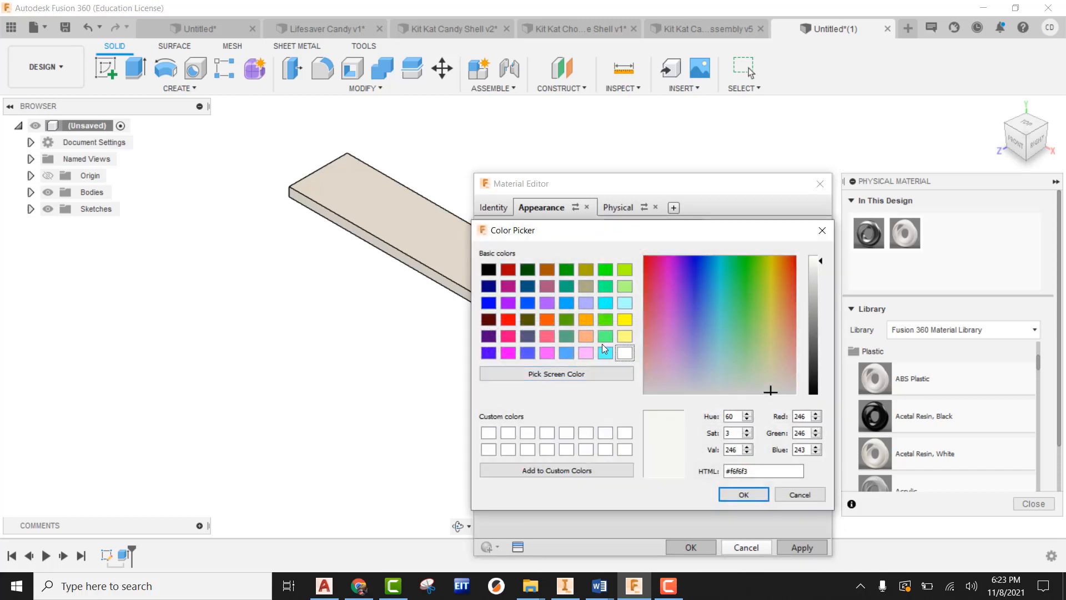
pyautogui.click(586, 336)
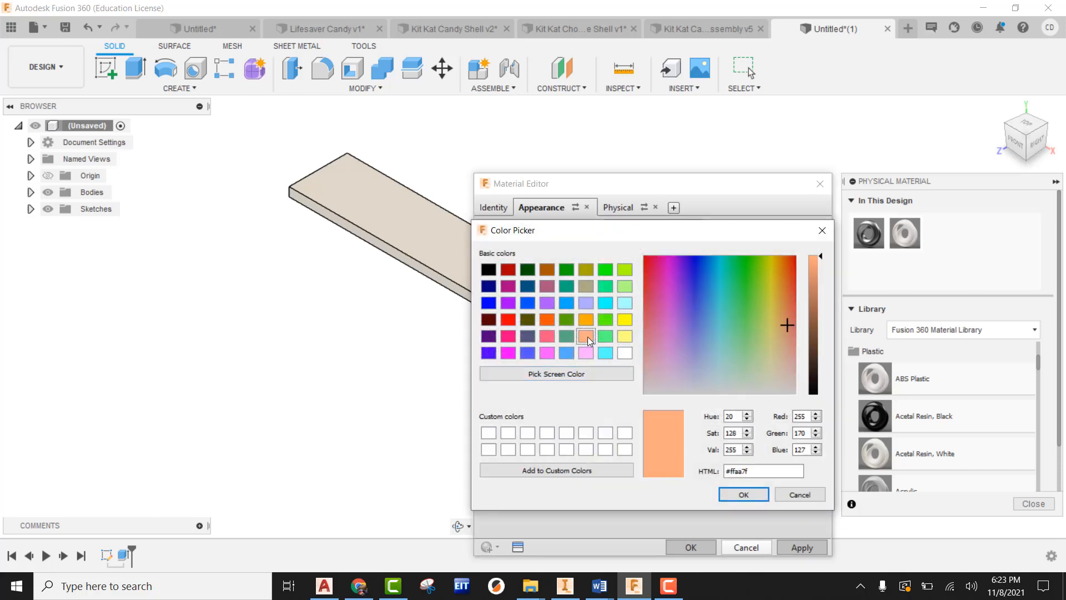
pyautogui.click(587, 321)
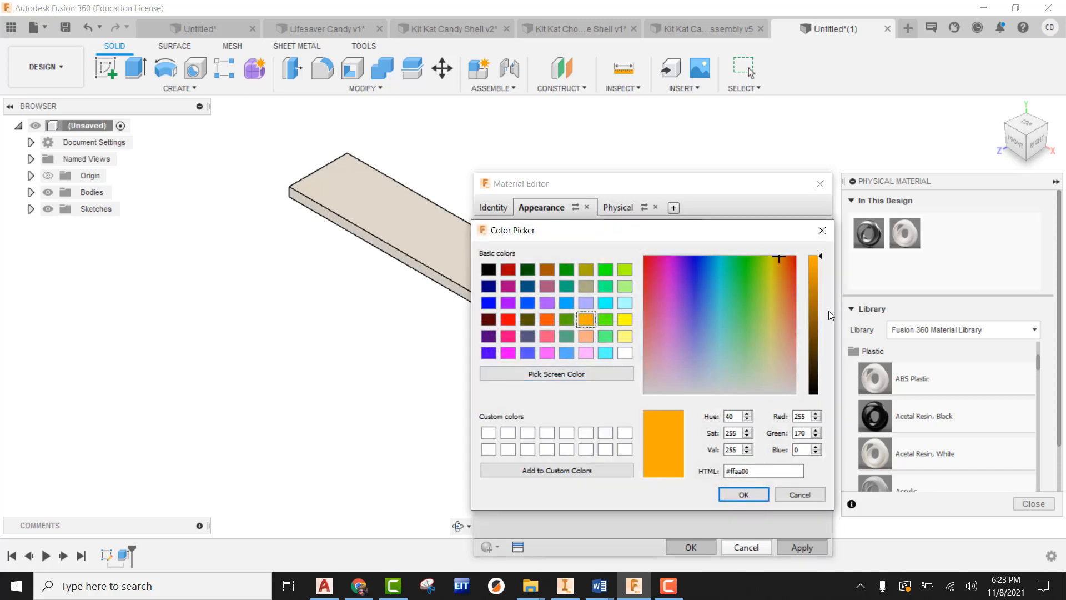
pyautogui.moveTo(820, 259); pyautogui.dragTo(814, 288)
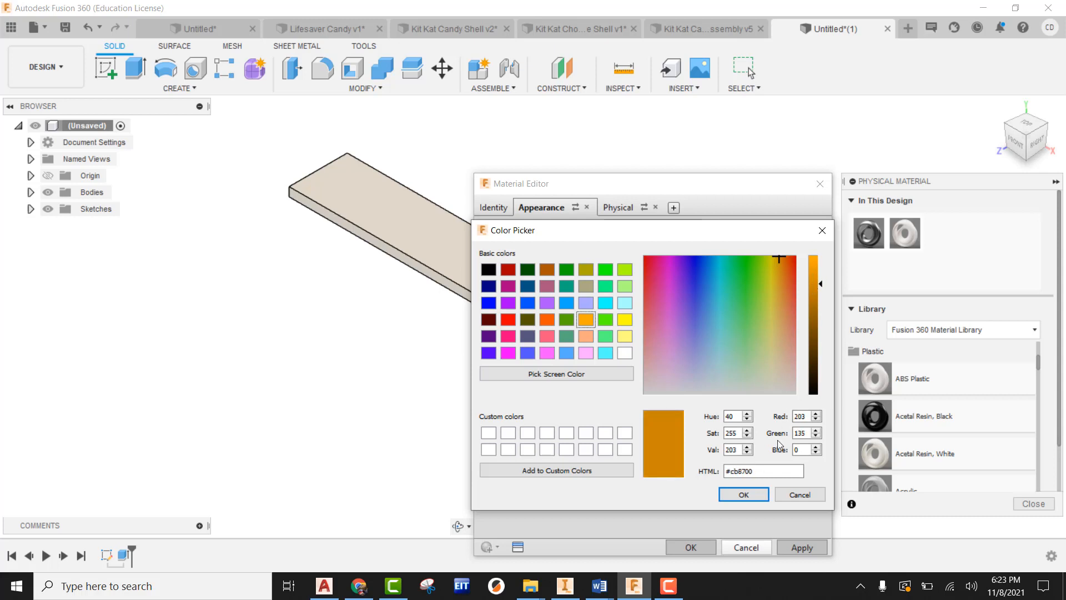
pyautogui.click(744, 494)
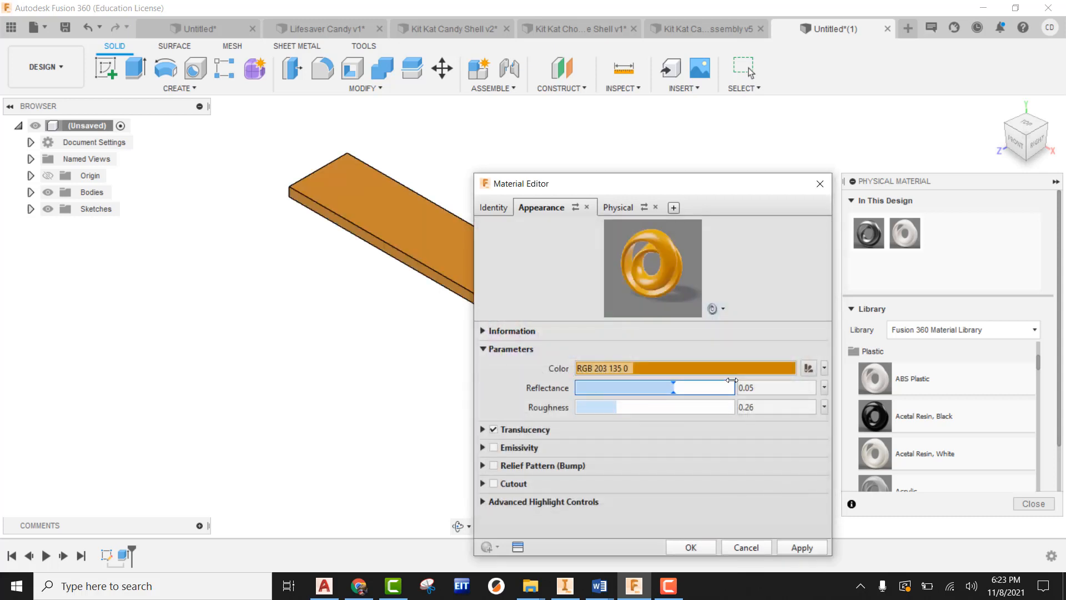
pyautogui.click(810, 545)
pyautogui.click(745, 547)
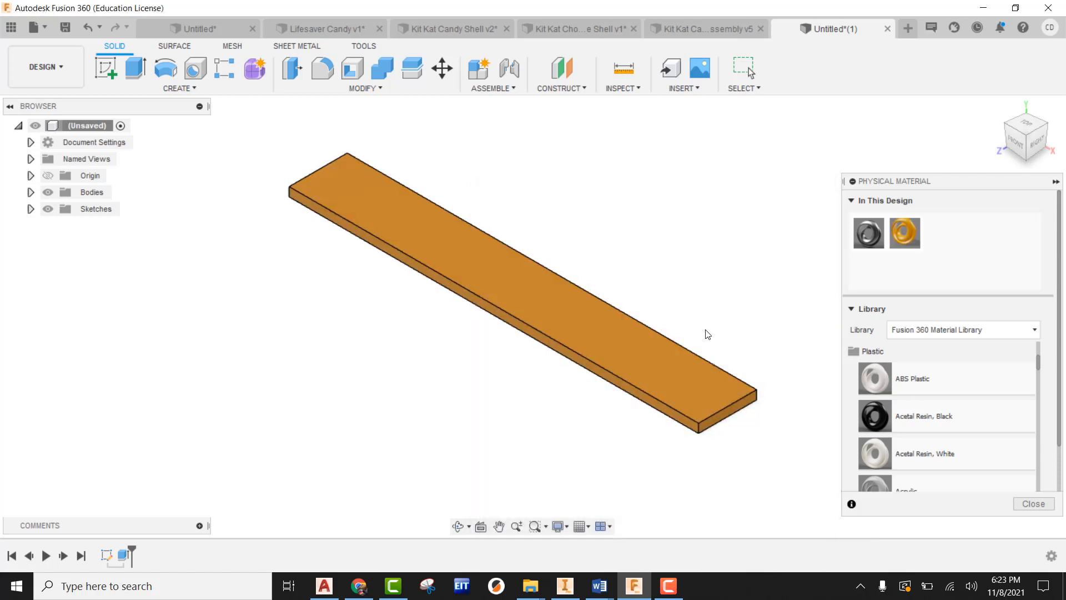
pyautogui.click(1034, 504)
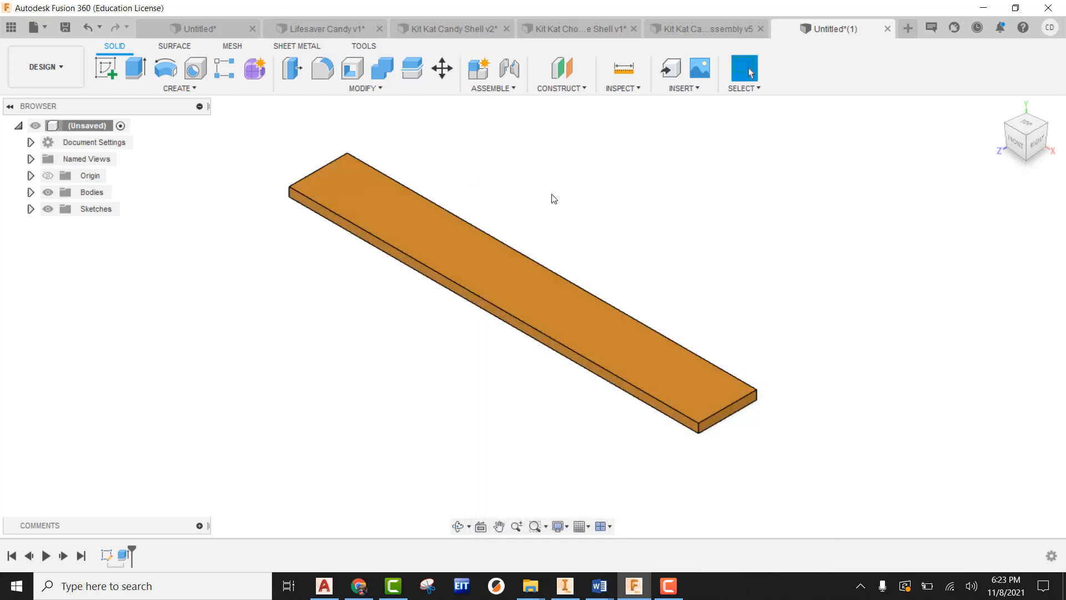
# - Save the design as Kit Kat Wafer in the Candy Project folder
pyautogui.moveTo(554, 198); pyautogui.dragTo(582, 237, button='middle')
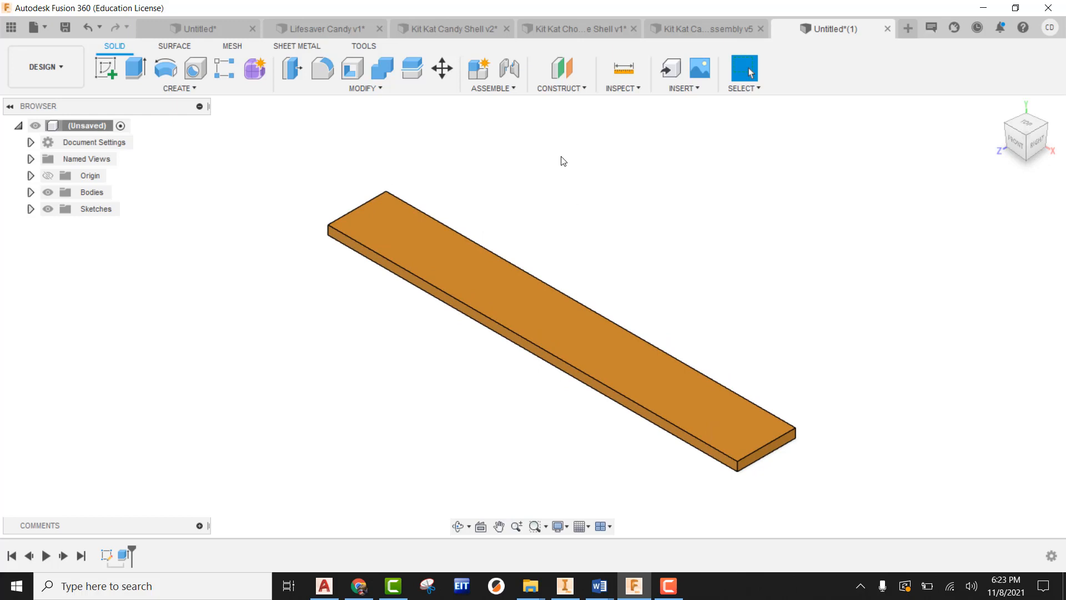
pyautogui.click(65, 27)
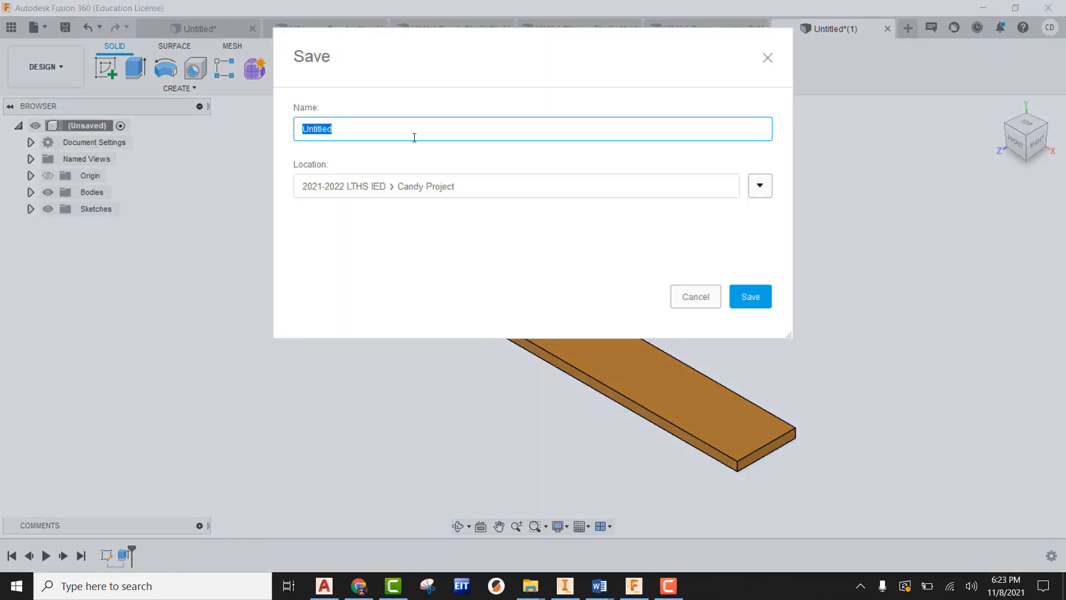
pyautogui.write('Kit Kat Wafer')
pyautogui.press('Return')
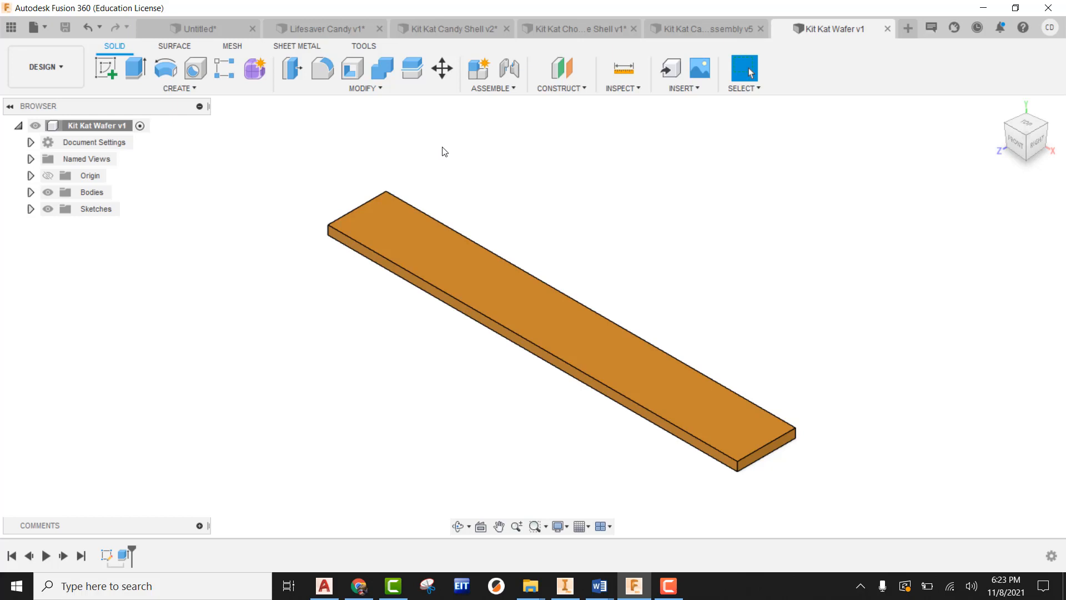
# - Save a copy of the wafer design as Kit Kat Chocolate in the Candy Project folder
pyautogui.click(39, 28)
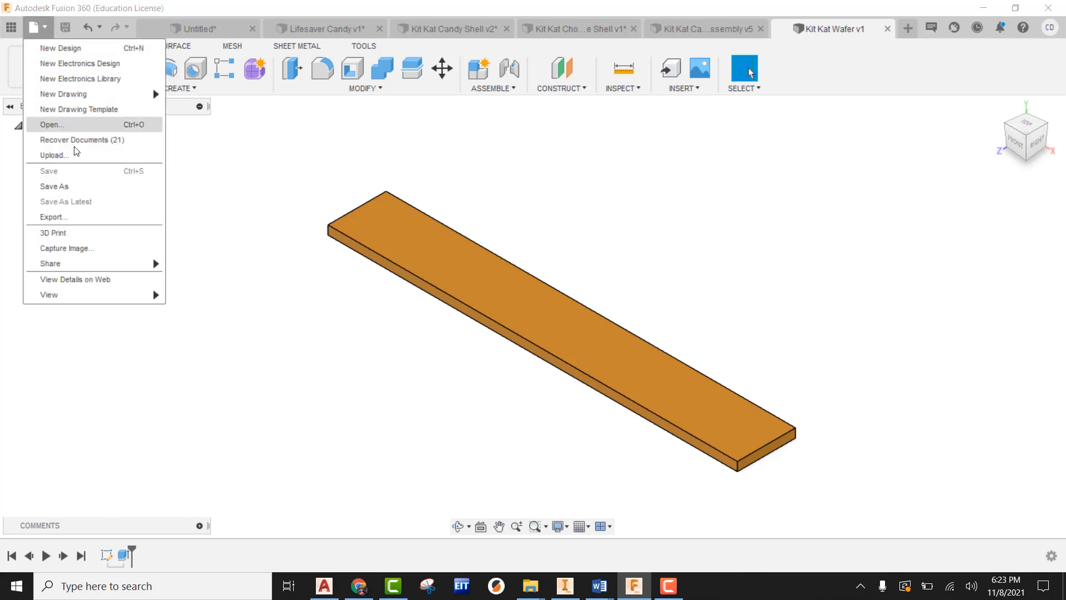
pyautogui.click(55, 187)
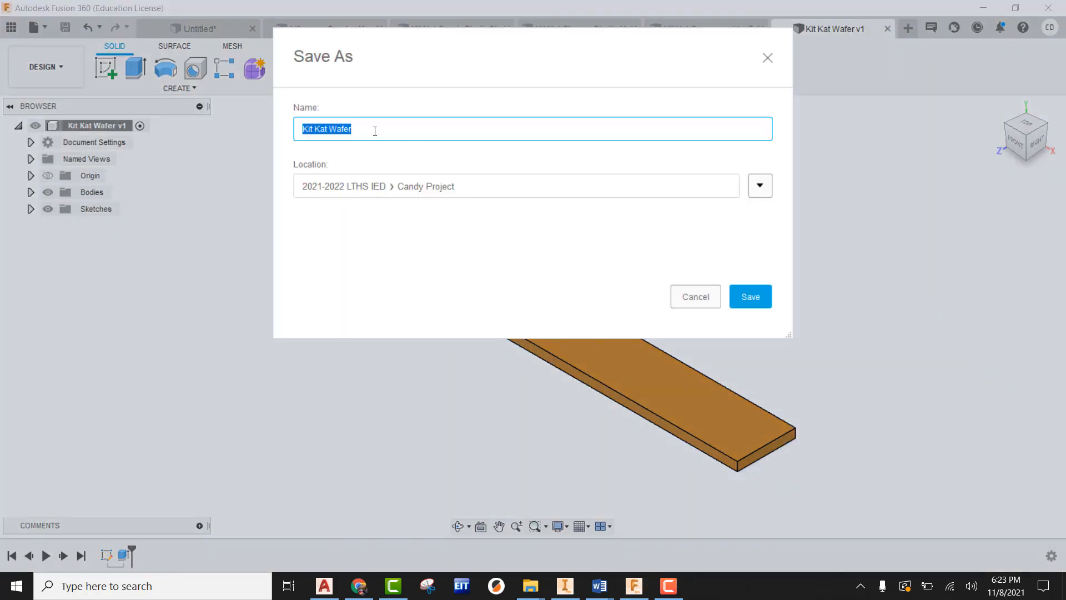
pyautogui.moveTo(373, 131); pyautogui.dragTo(331, 131)
pyautogui.write('Chocolat')
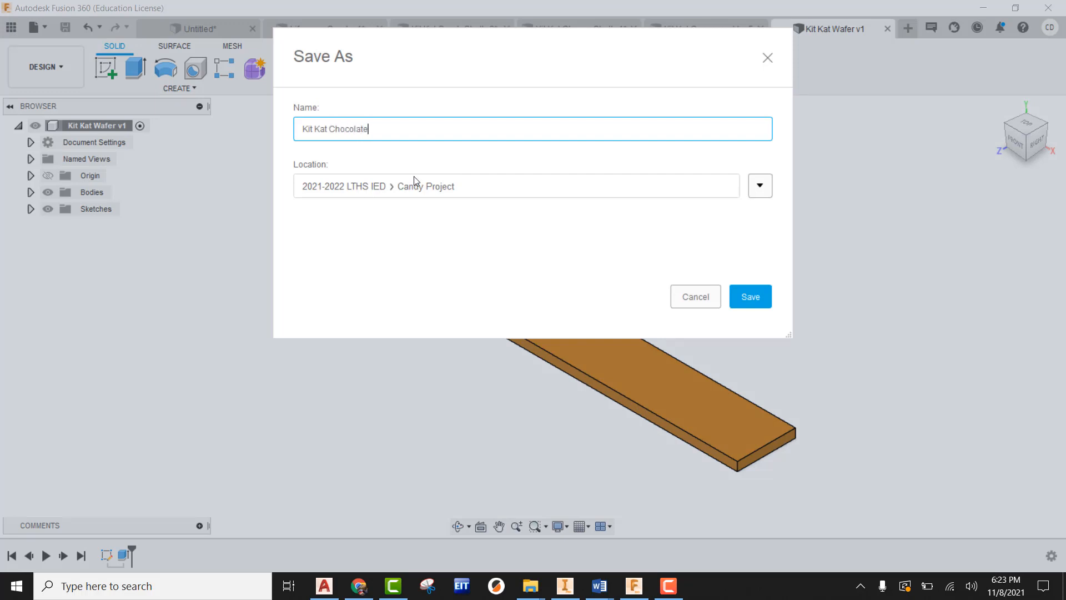
pyautogui.press('Return')
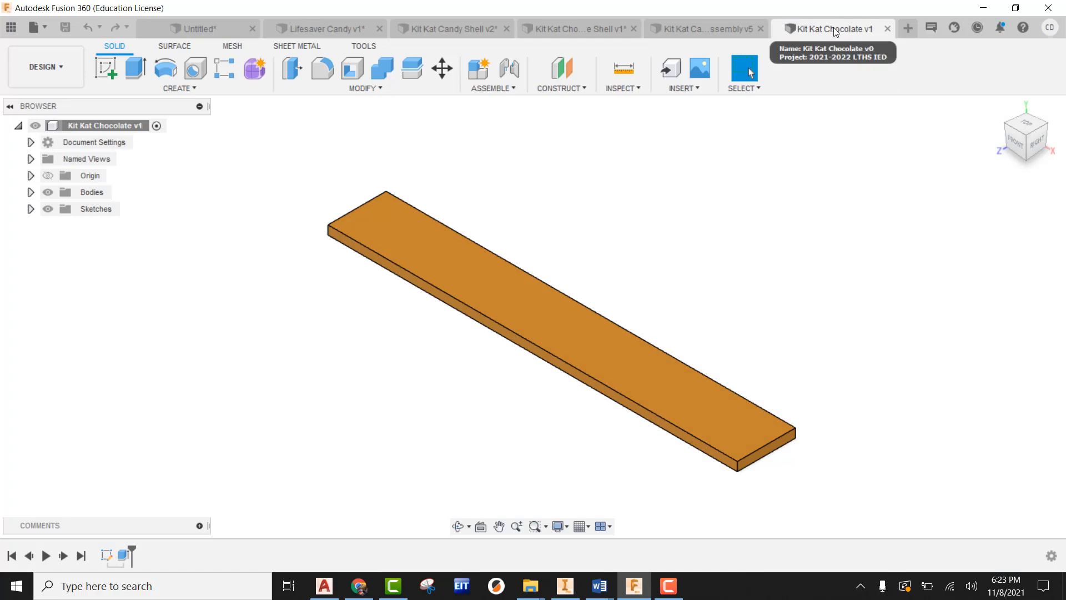
# - Edit the Wafer physical material of the Kit Kat Chocolate design and rename it Chocolate
pyautogui.rightClick(119, 125)
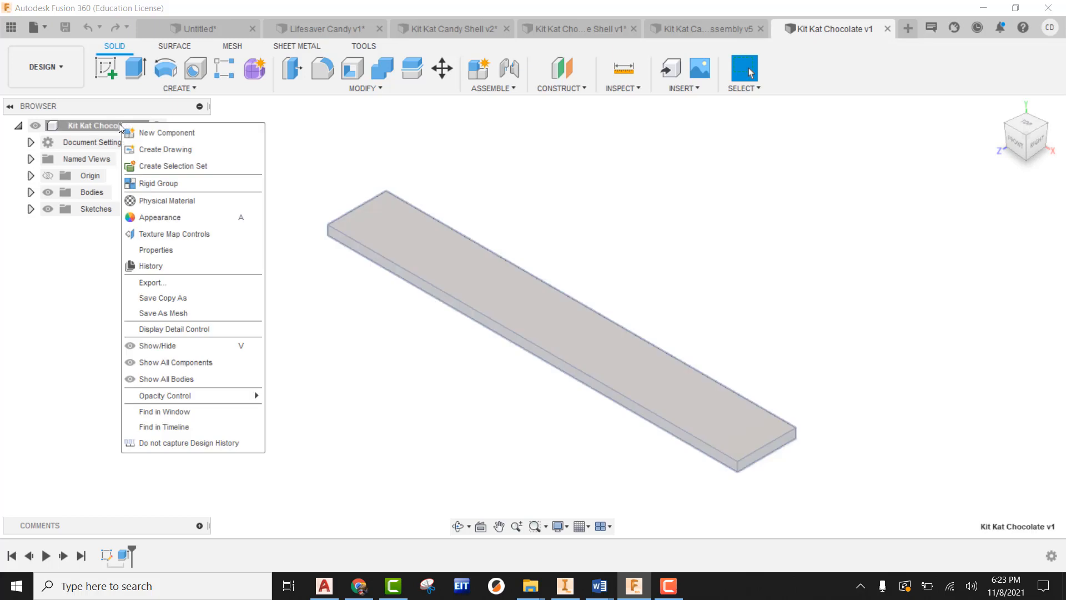
pyautogui.press('Escape')
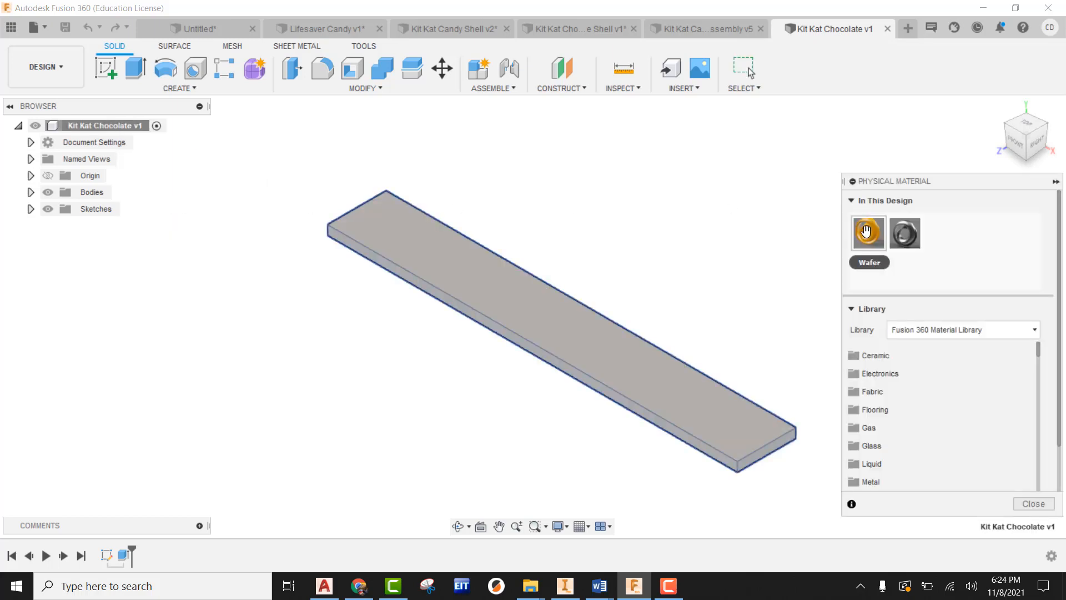
pyautogui.rightClick(867, 231)
pyautogui.click(895, 244)
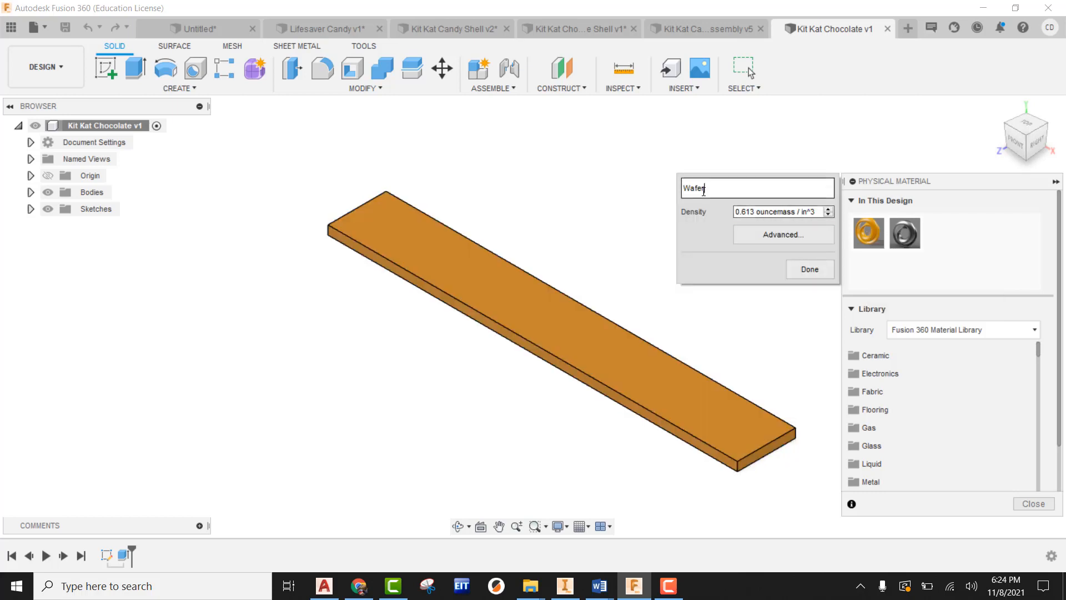
pyautogui.moveTo(708, 189); pyautogui.dragTo(651, 196)
pyautogui.write('Chocolate')
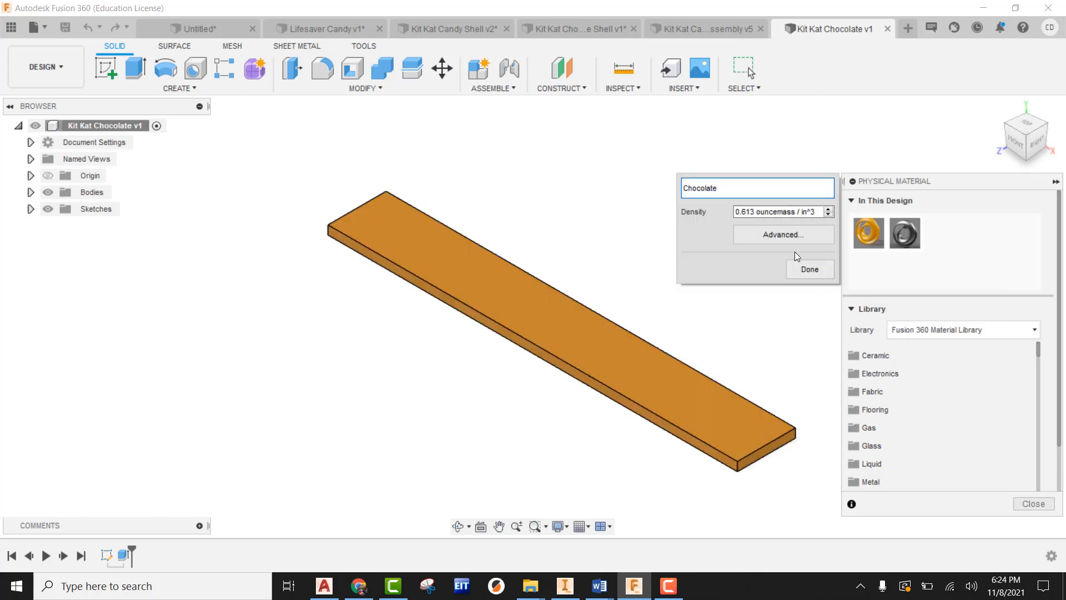
# - Set the Chocolate material's appearance colour to a lightened brown-orange, RGB 211 106 0, and save the Kit Kat Chocolate design
pyautogui.click(783, 235)
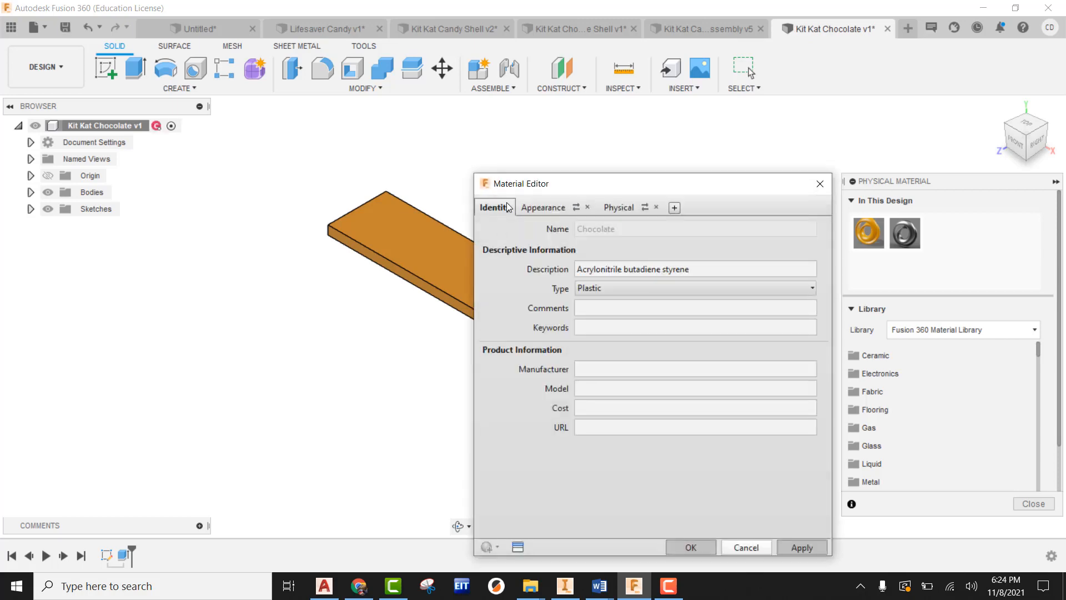
pyautogui.click(542, 207)
pyautogui.click(630, 368)
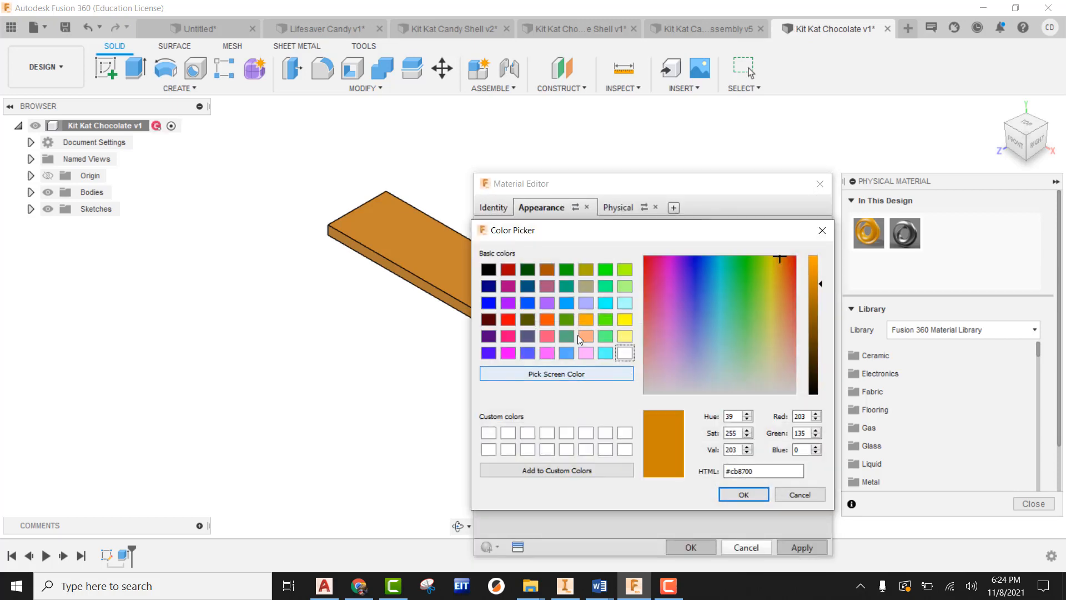
pyautogui.click(547, 269)
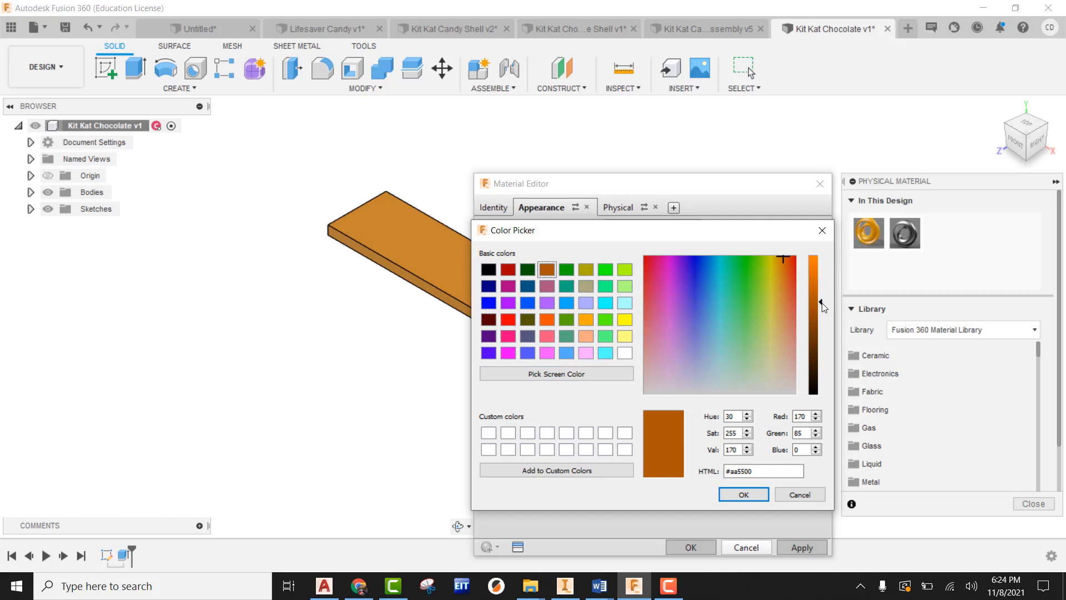
pyautogui.click(814, 280)
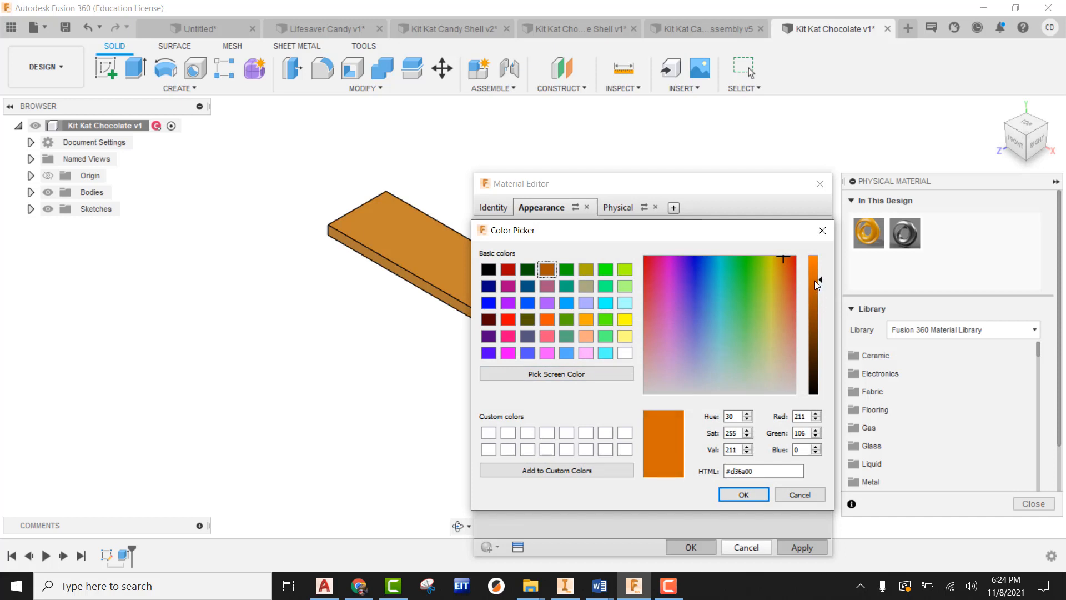
pyautogui.click(754, 495)
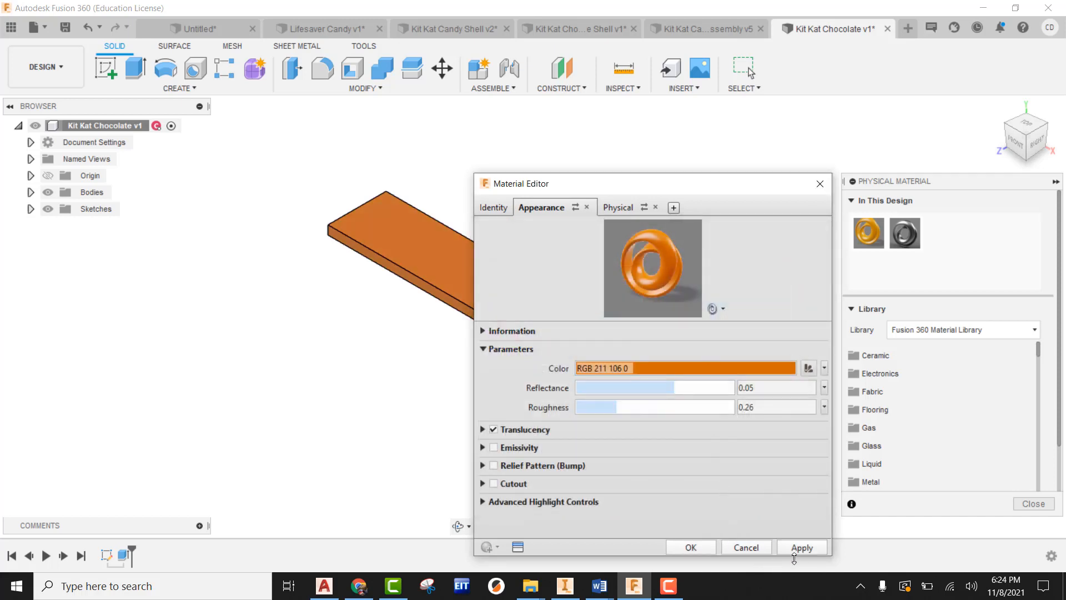
pyautogui.click(766, 548)
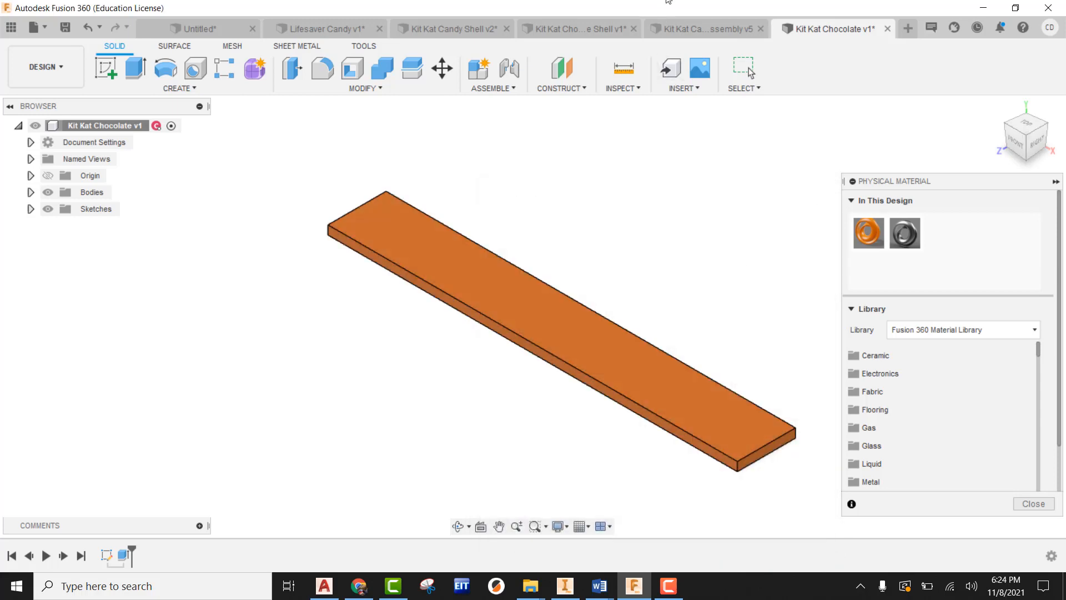
pyautogui.click(65, 28)
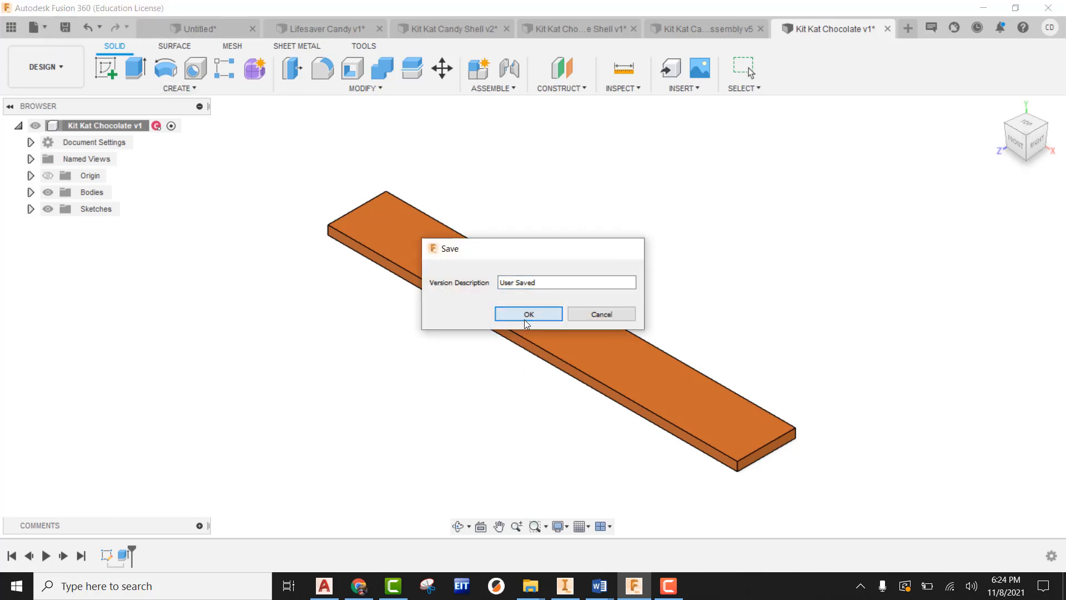
pyautogui.click(531, 322)
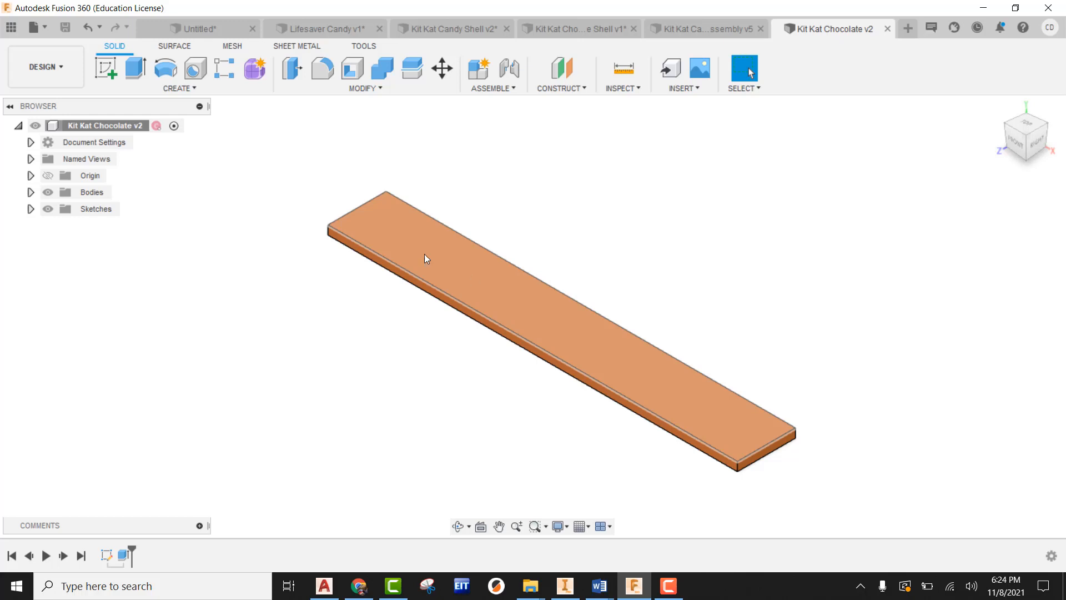
# - Create a new design and save it as Kit Kat Candy Inside in the Candy Project folder
pyautogui.click(38, 27)
pyautogui.click(61, 48)
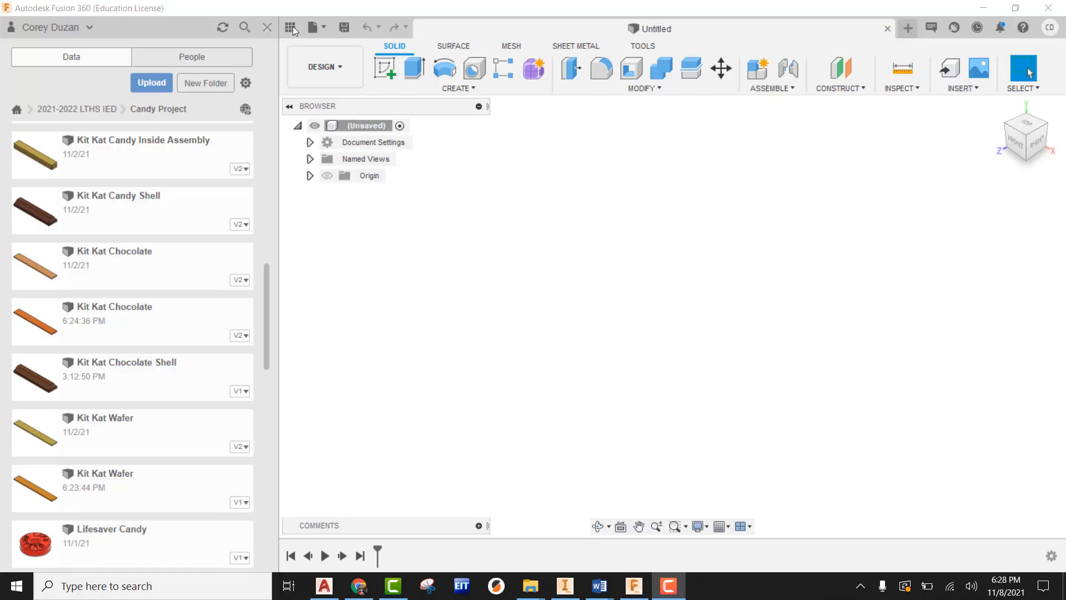
pyautogui.click(344, 27)
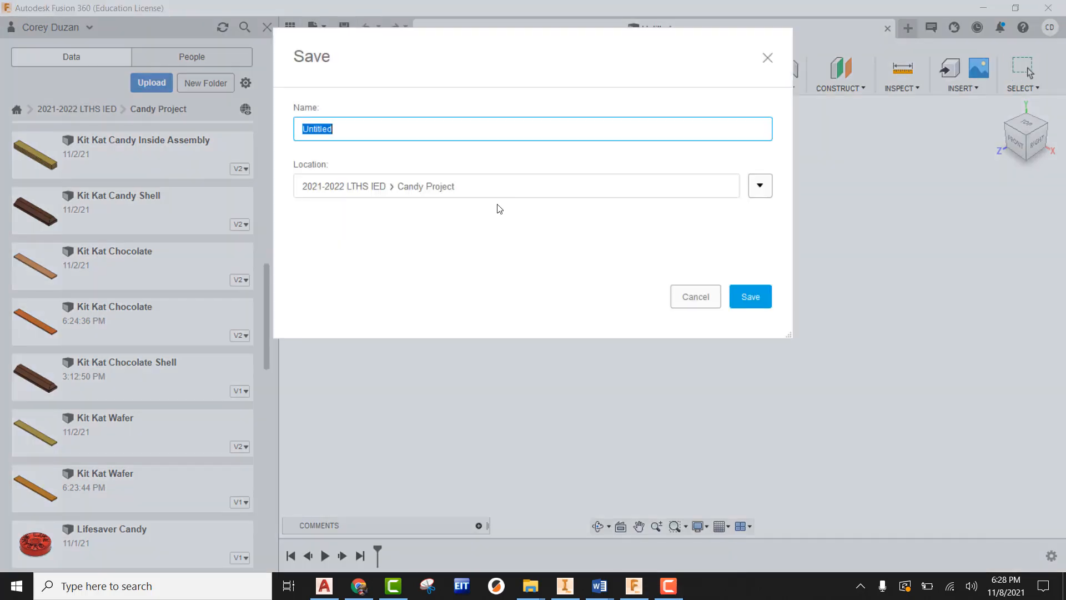
pyautogui.write('Kit Kat Candy Inside')
pyautogui.click(756, 297)
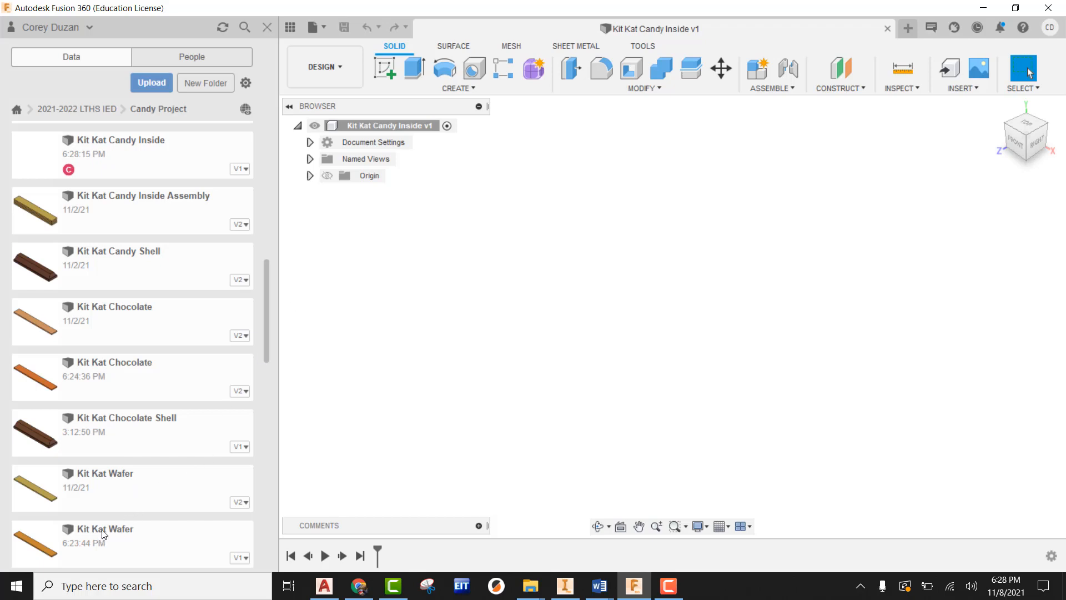
# - Insert three copies of the newest Kit Kat Wafer design into the assembly, placing them apart from one another
pyautogui.moveTo(103, 533); pyautogui.dragTo(601, 248)
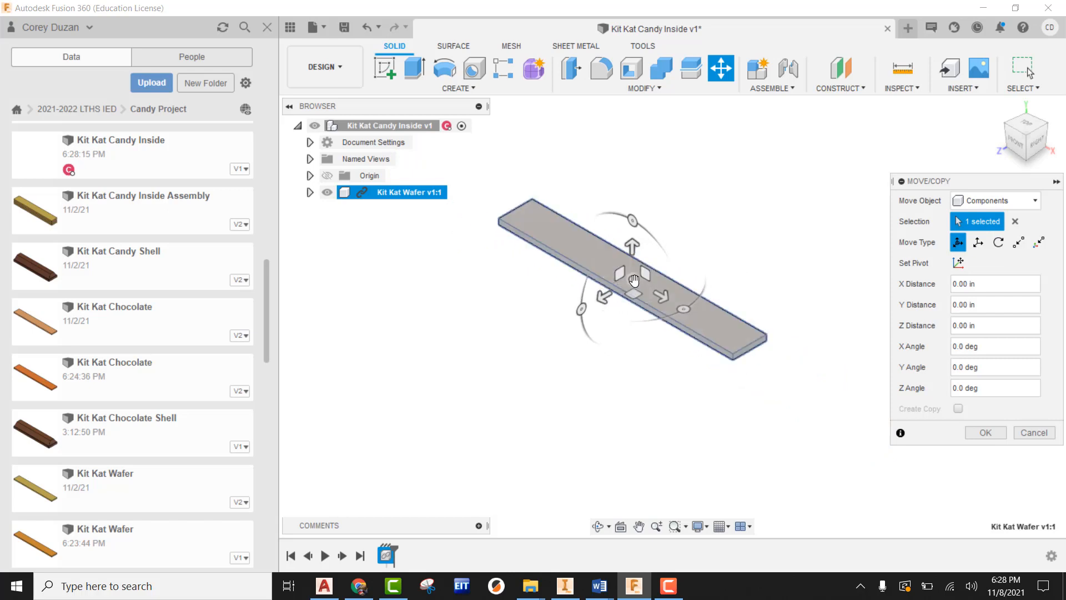
pyautogui.moveTo(634, 279); pyautogui.dragTo(749, 127)
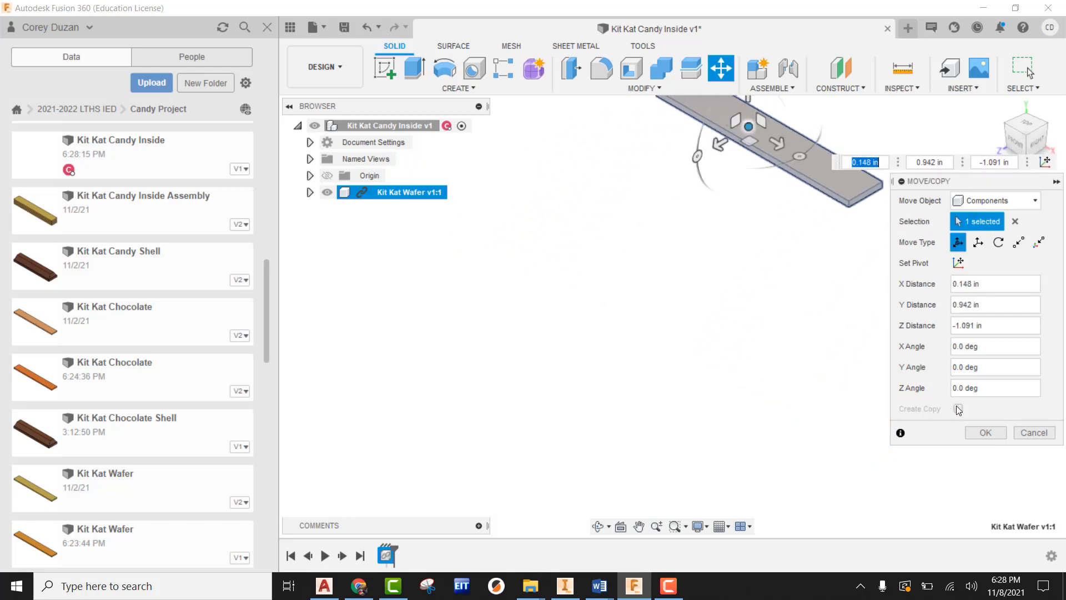
pyautogui.click(988, 429)
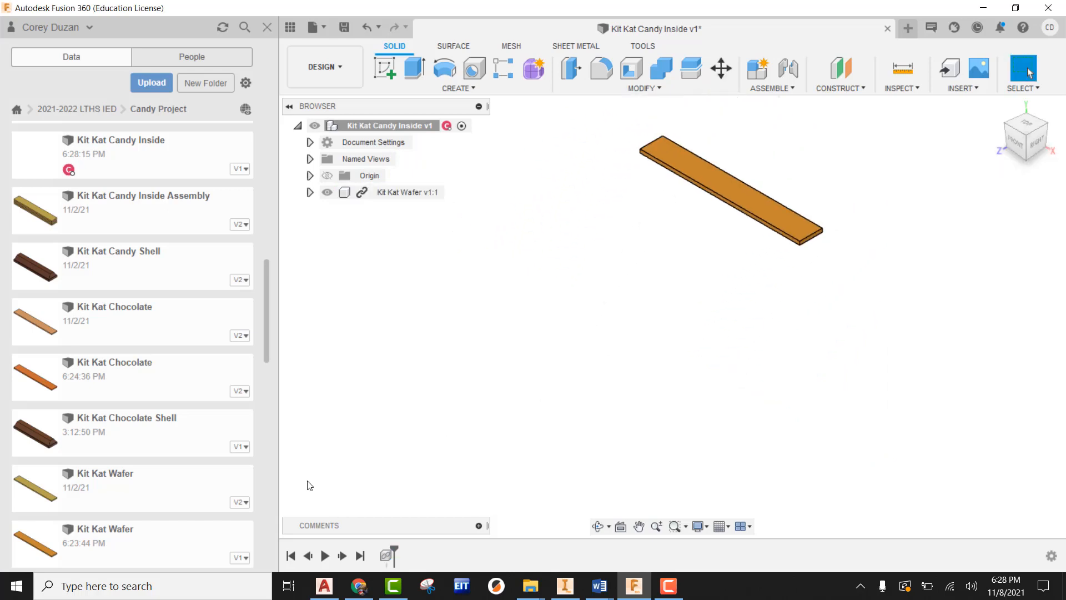
pyautogui.moveTo(108, 534); pyautogui.dragTo(506, 263)
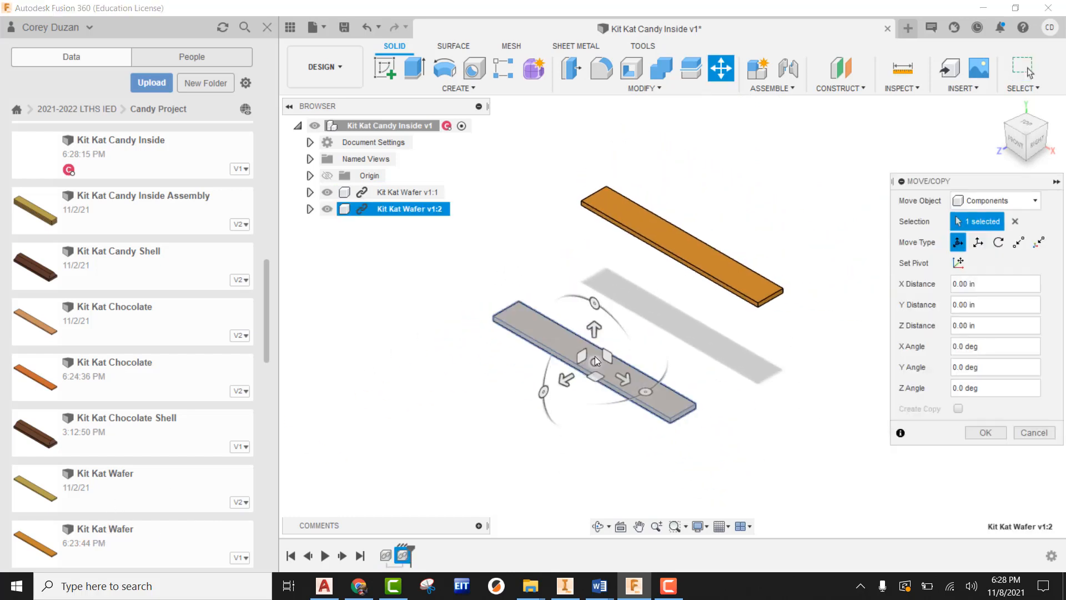
pyautogui.moveTo(595, 359); pyautogui.dragTo(402, 318)
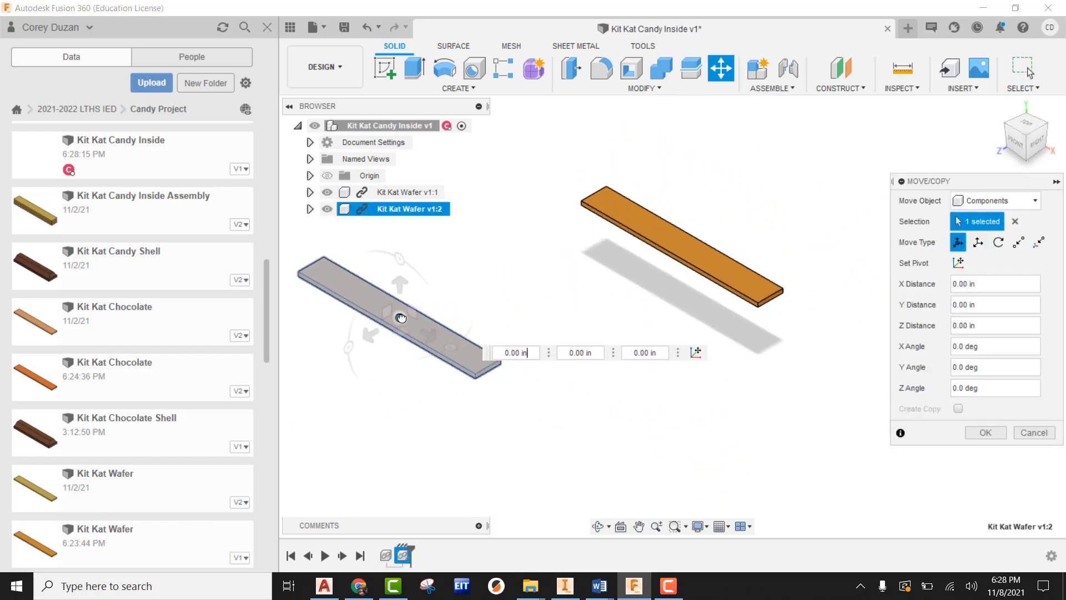
pyautogui.click(985, 433)
pyautogui.moveTo(130, 546); pyautogui.dragTo(667, 335)
pyautogui.moveTo(722, 377); pyautogui.dragTo(596, 159)
pyautogui.click(992, 432)
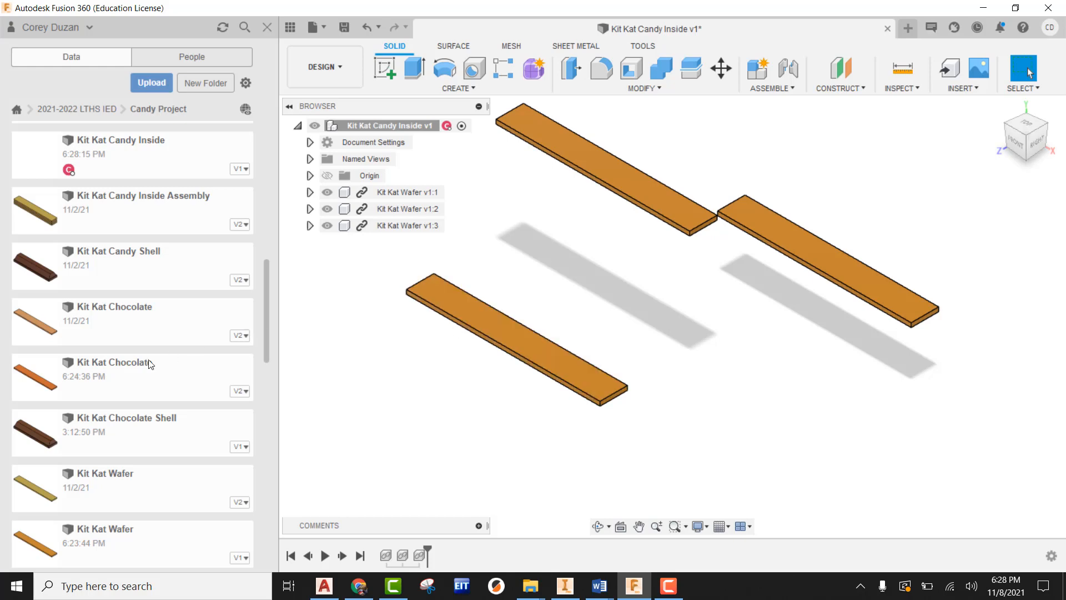
# - Insert two copies of the newest Kit Kat Chocolate design, placing them clear of the wafers
pyautogui.moveTo(98, 365); pyautogui.dragTo(702, 283)
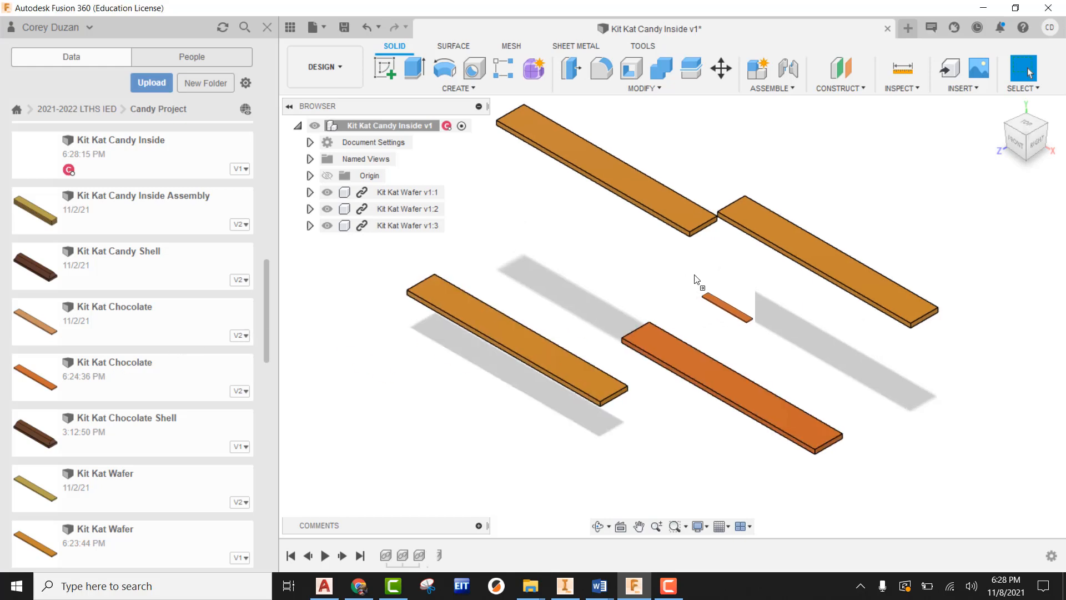
pyautogui.moveTo(728, 401); pyautogui.dragTo(806, 186)
pyautogui.click(984, 432)
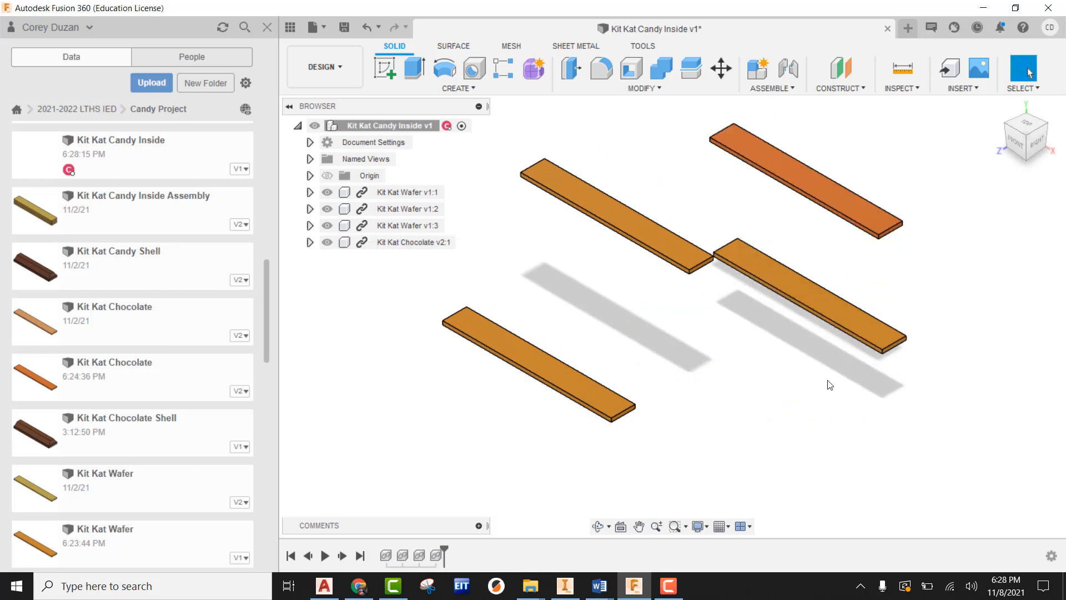
pyautogui.moveTo(119, 373); pyautogui.dragTo(684, 324)
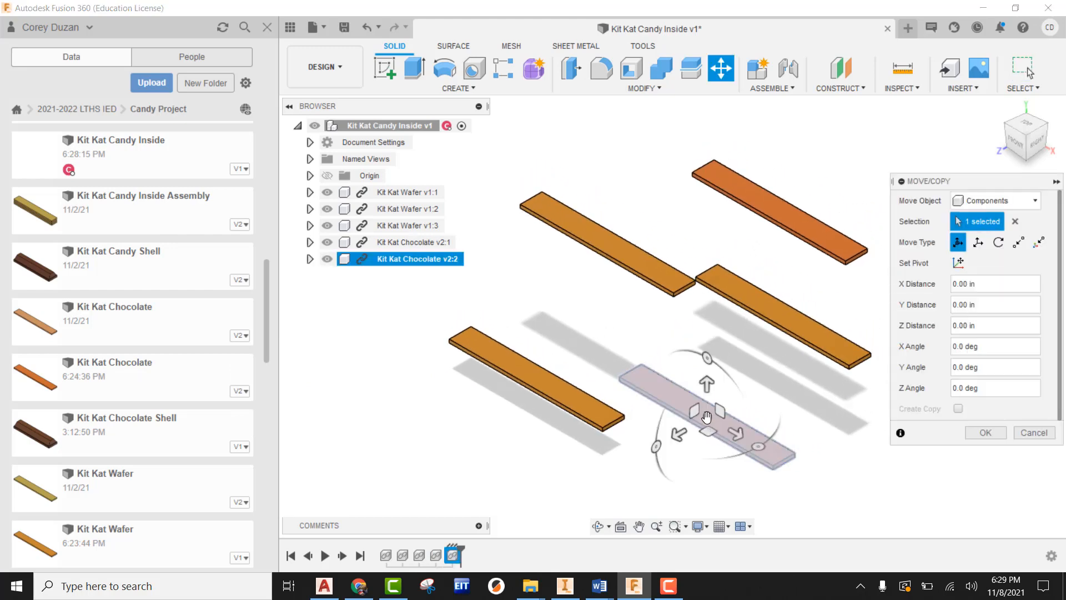
pyautogui.moveTo(708, 418); pyautogui.dragTo(873, 460)
pyautogui.click(979, 432)
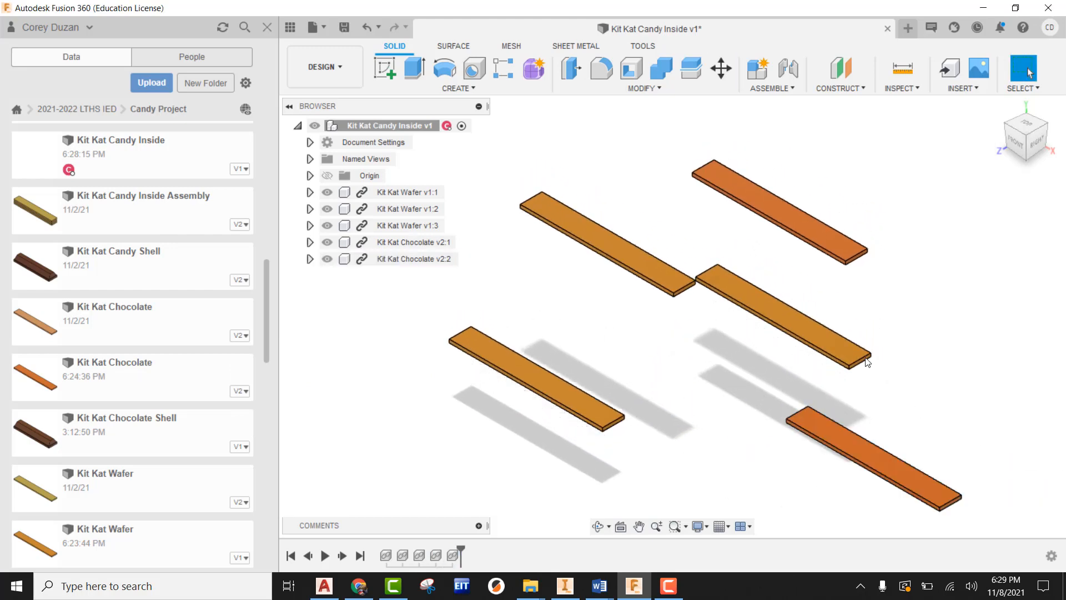
# - Close the project file list and ground the third wafer component, Kit Kat Wafer v1:3
pyautogui.click(289, 28)
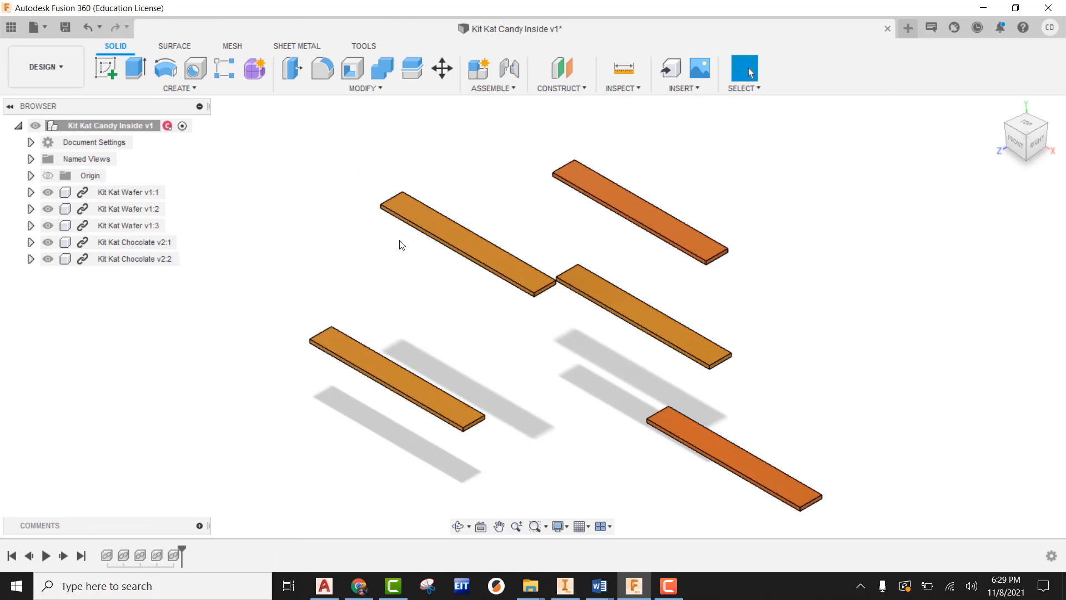
pyautogui.click(442, 232)
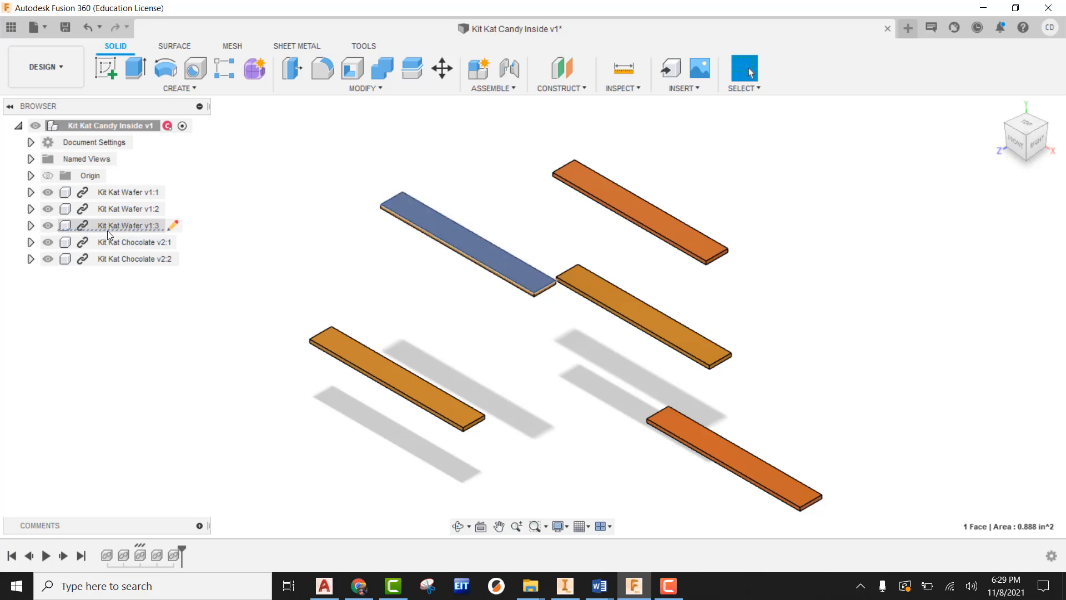
pyautogui.rightClick(152, 228)
pyautogui.click(177, 29)
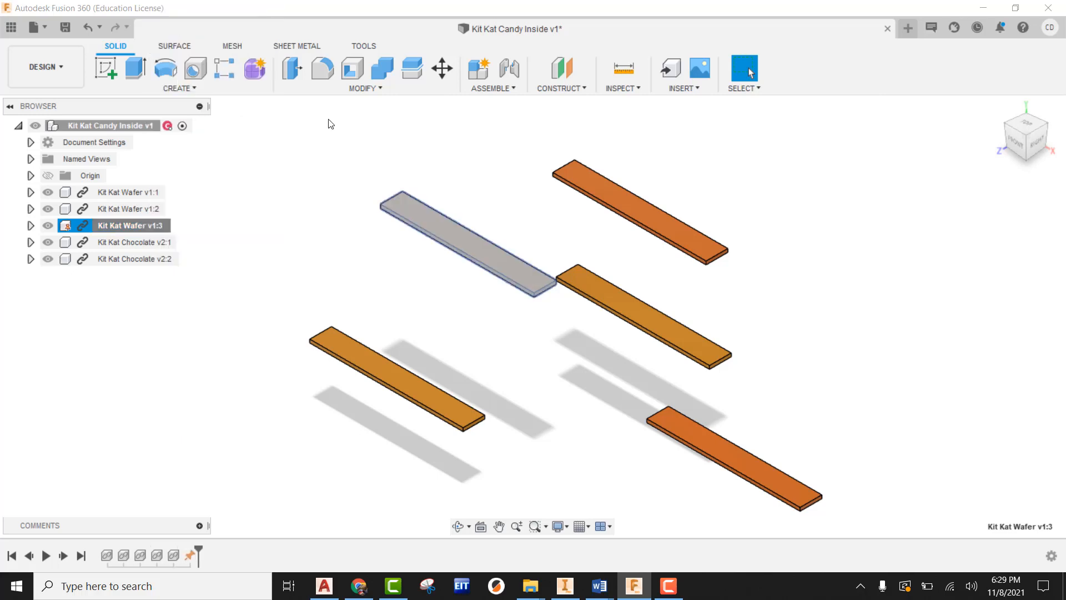
pyautogui.click(428, 321)
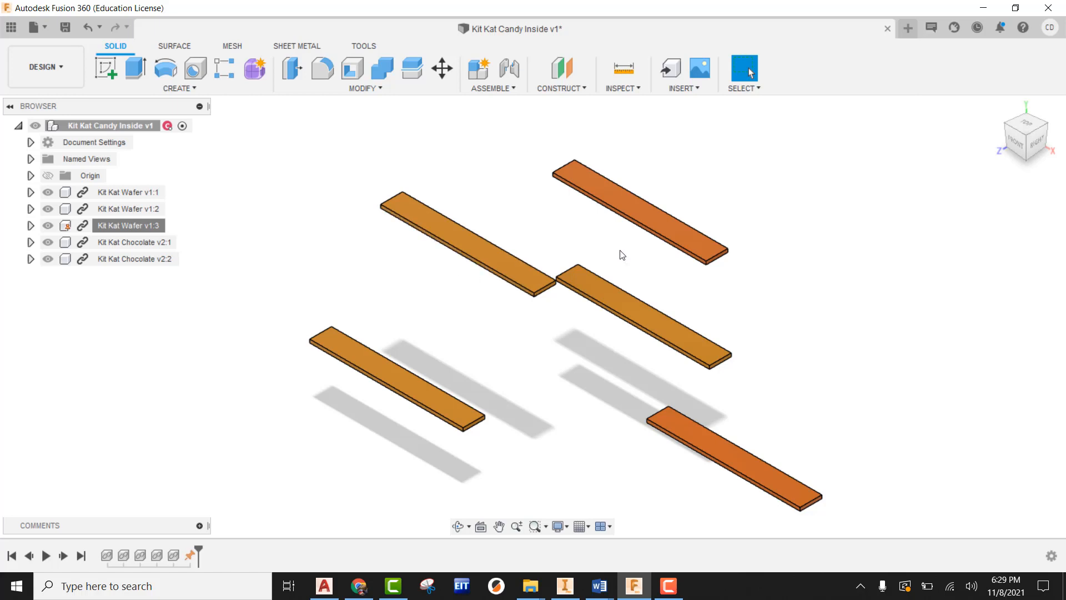
# - Joint the upper-face centre of the rear chocolate piece to the underside centre of the separate wafer beside it
pyautogui.click(509, 68)
pyautogui.scroll(2, 629, 201)
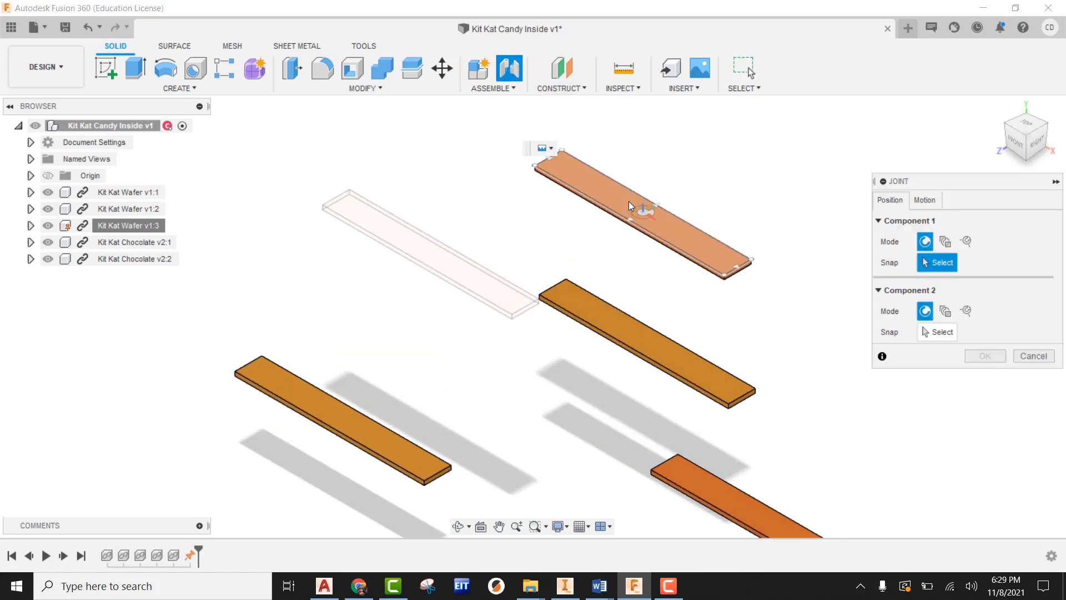
pyautogui.click(644, 210)
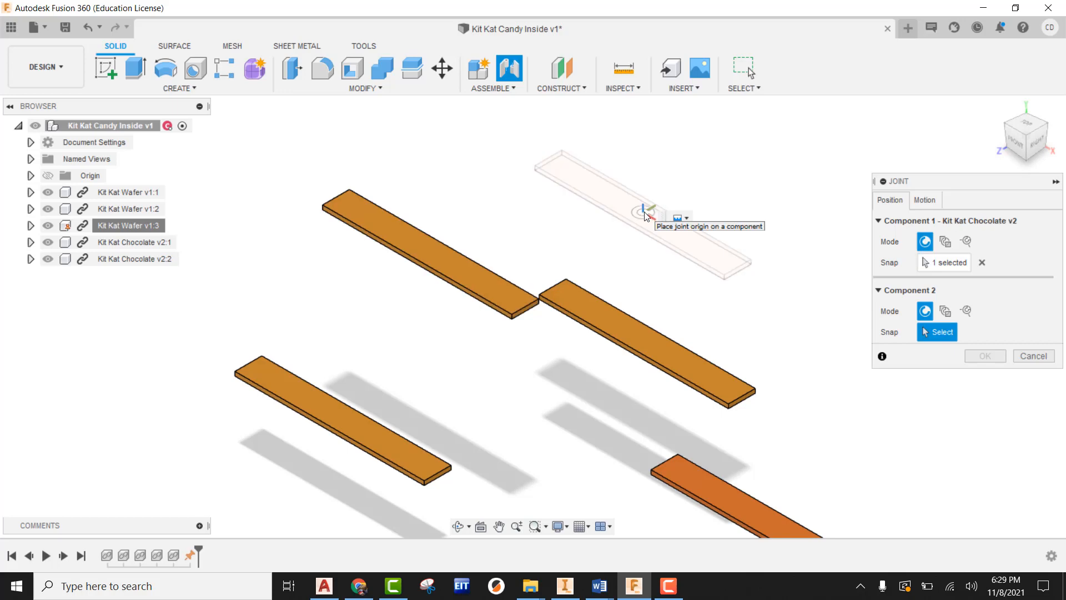
pyautogui.keyDown('shift'); pyautogui.moveTo(639, 210); pyautogui.dragTo(560, 246, button='middle'); pyautogui.keyUp('shift')
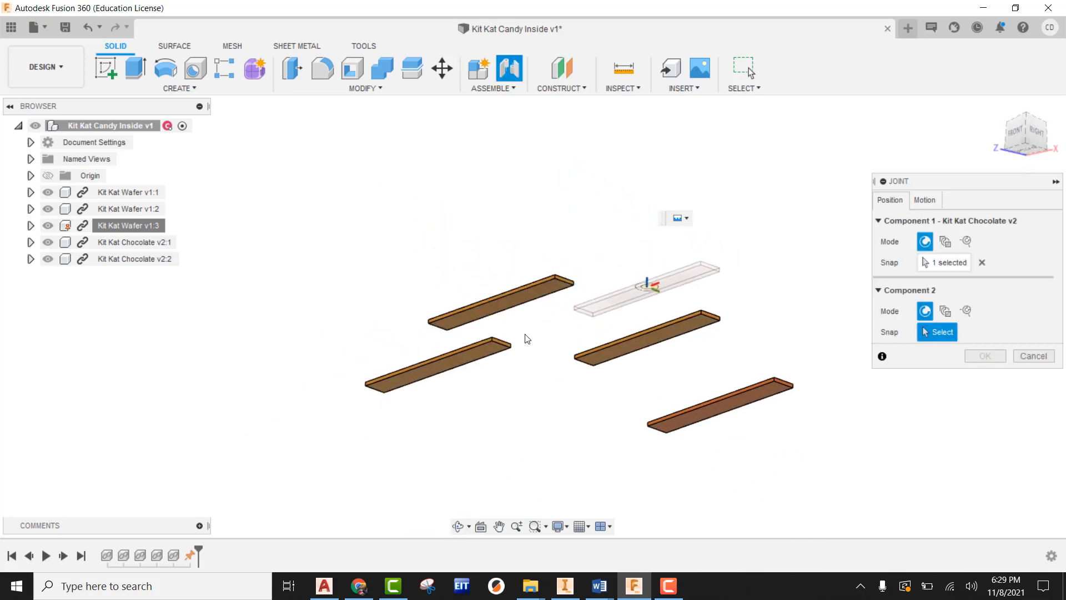
pyautogui.scroll(3, 522, 334)
pyautogui.click(489, 280)
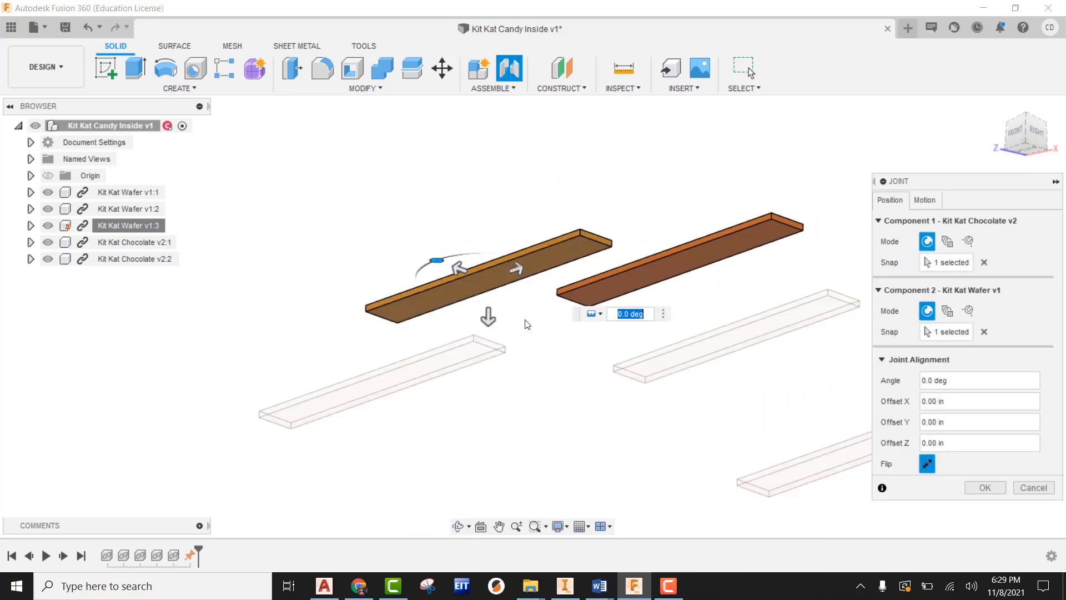
pyautogui.keyDown('shift'); pyautogui.moveTo(630, 242); pyautogui.dragTo(630, 295, button='middle'); pyautogui.keyUp('shift')
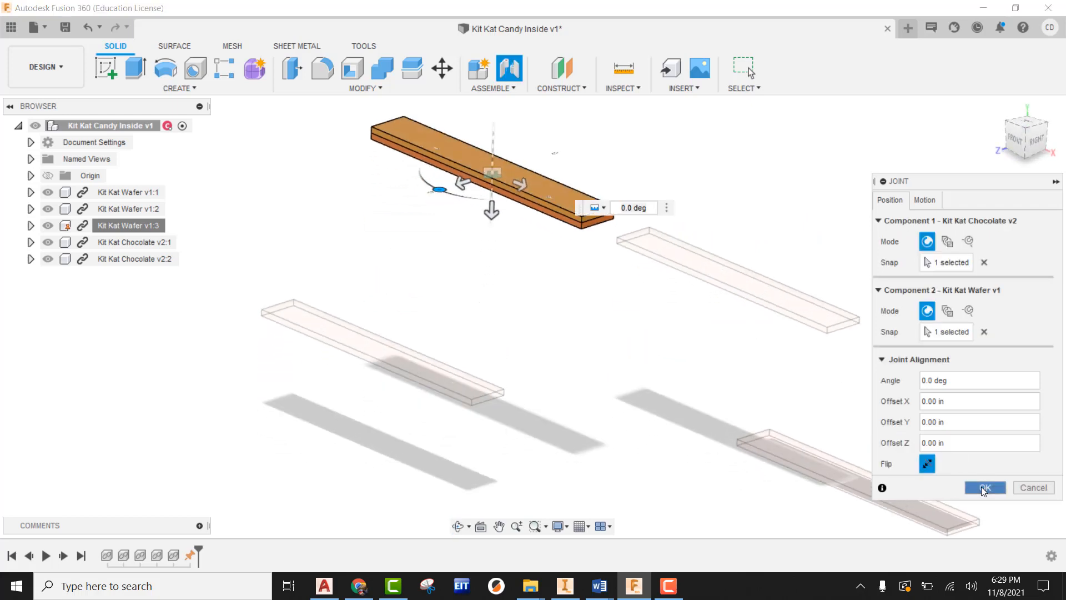
pyautogui.click(986, 487)
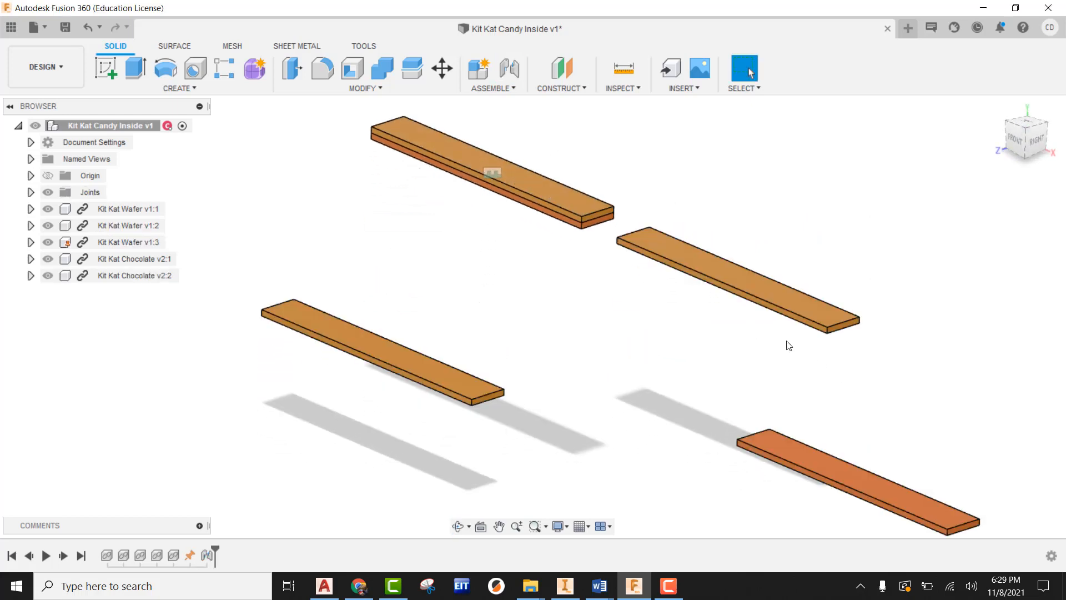
# - Joint the upper-face centre of the wafer nearest the stack to the underside centre of its chocolate layer
pyautogui.click(518, 68)
pyautogui.click(733, 277)
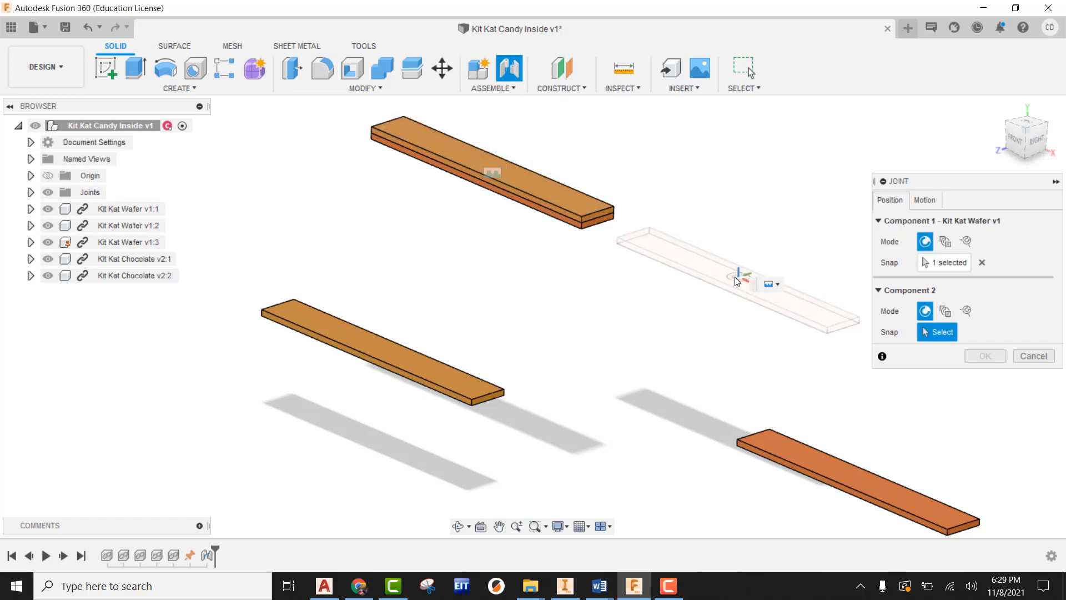
pyautogui.keyDown('shift'); pyautogui.moveTo(633, 294); pyautogui.dragTo(630, 245, button='middle'); pyautogui.keyUp('shift')
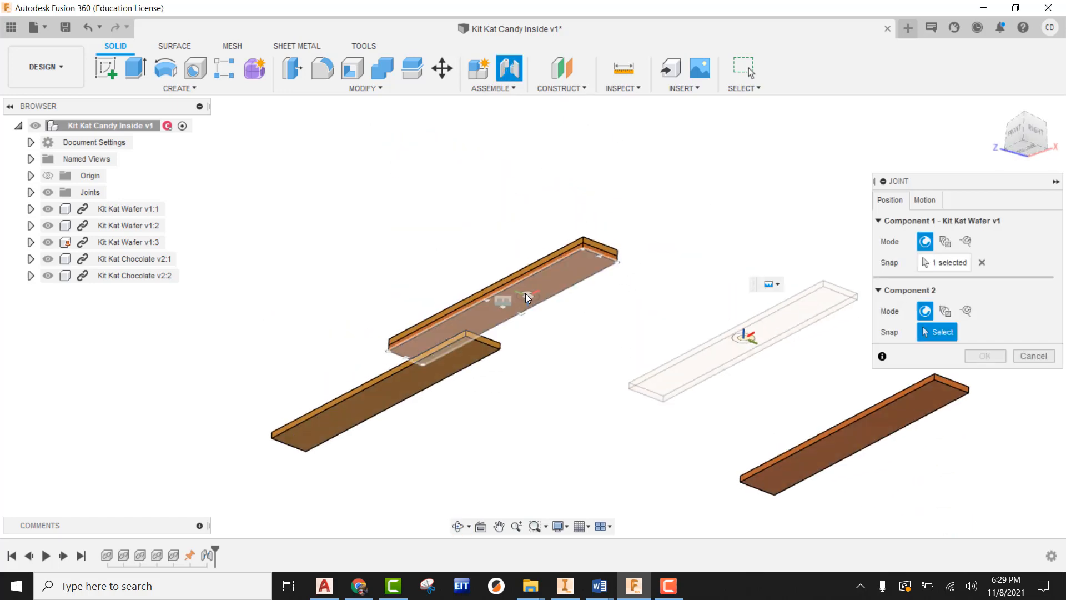
pyautogui.click(512, 308)
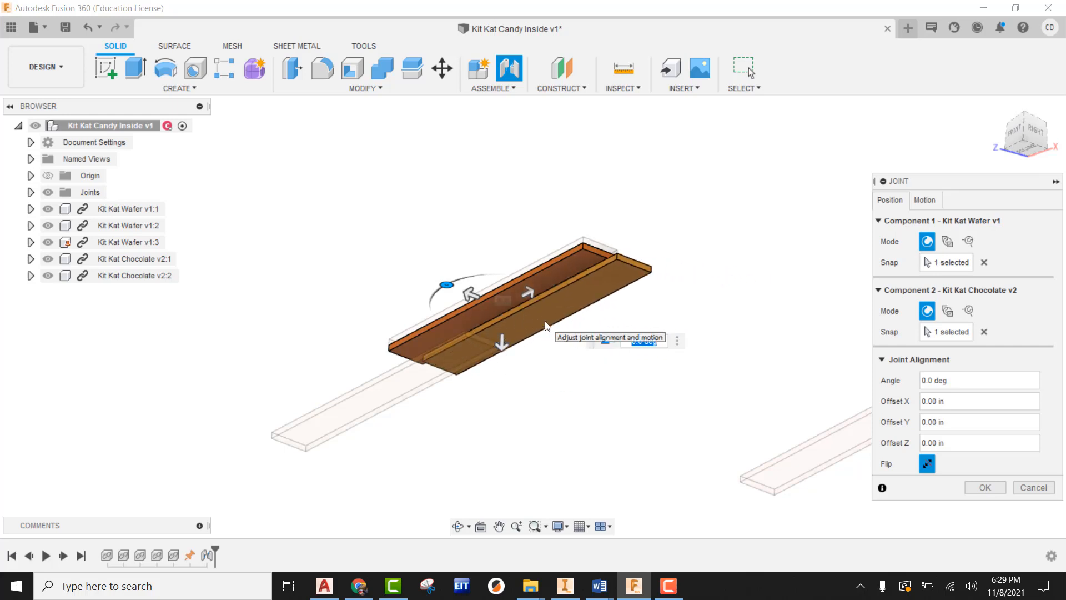
pyautogui.click(983, 488)
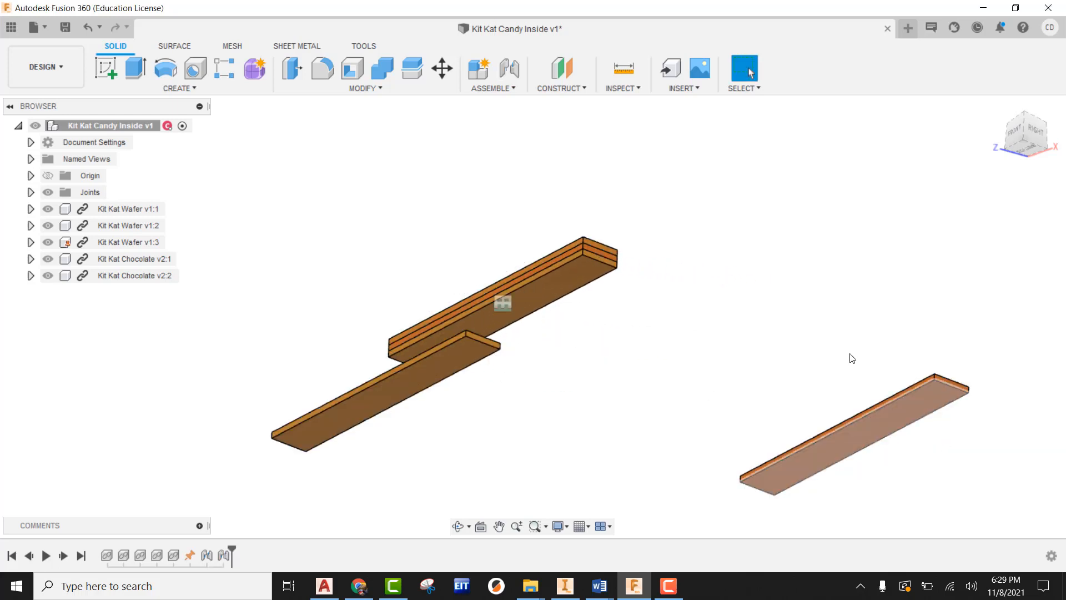
# - Joint the upper-face centre of the remaining chocolate piece to the underside centre of the three-layer stack's bottom wafer
pyautogui.keyDown('shift'); pyautogui.moveTo(852, 357); pyautogui.dragTo(783, 350, button='middle'); pyautogui.keyUp('shift')
pyautogui.click(517, 73)
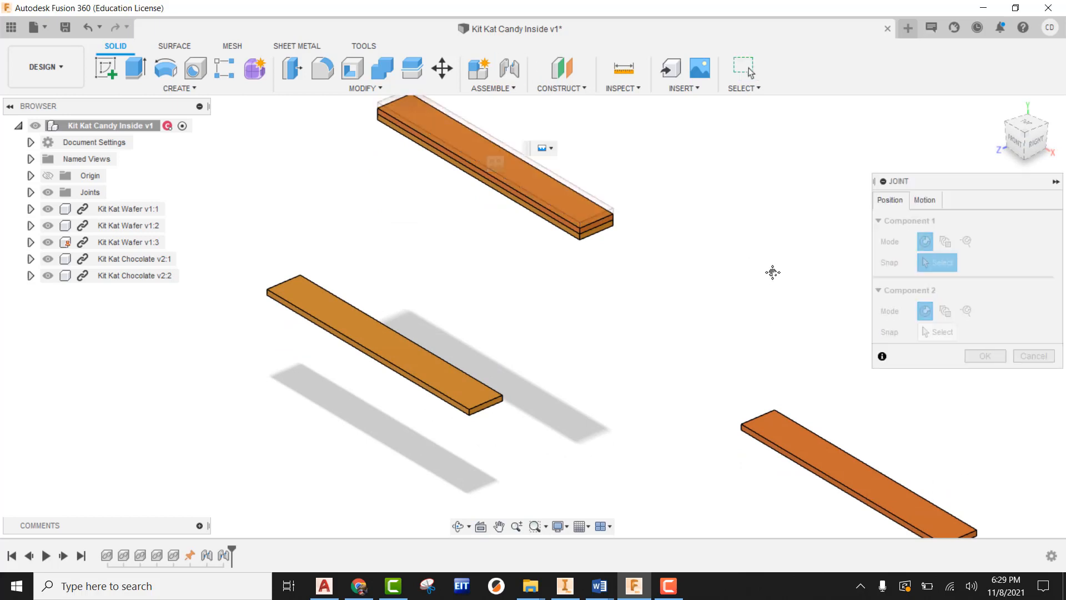
pyautogui.moveTo(772, 271); pyautogui.dragTo(707, 194, button='middle')
pyautogui.click(794, 398)
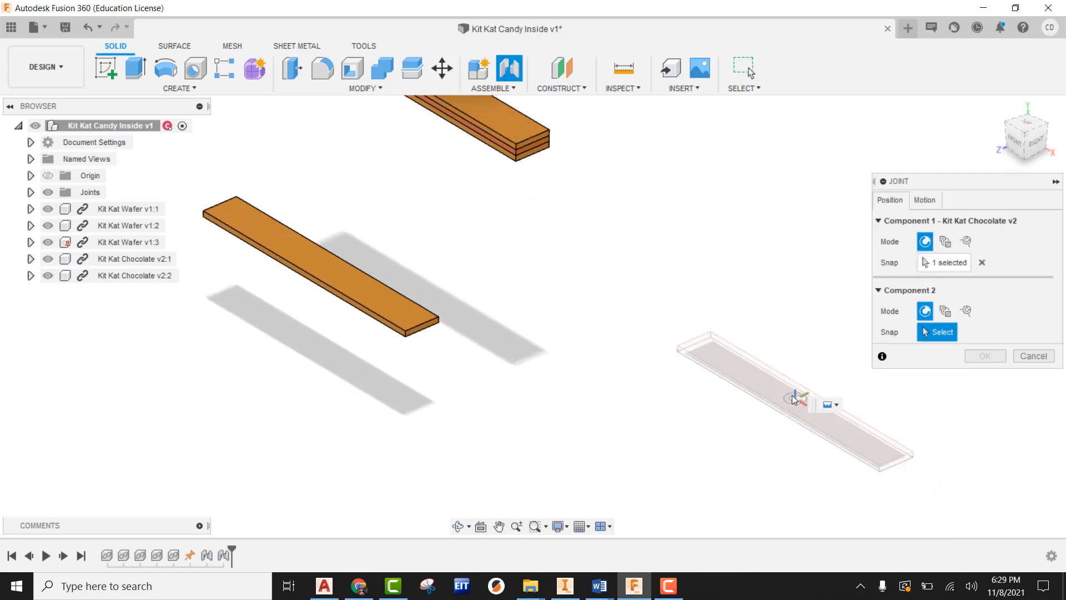
pyautogui.scroll(-3, 692, 343)
pyautogui.keyDown('shift'); pyautogui.moveTo(631, 314); pyautogui.dragTo(617, 243, button='middle'); pyautogui.keyUp('shift')
pyautogui.scroll(3, 561, 288)
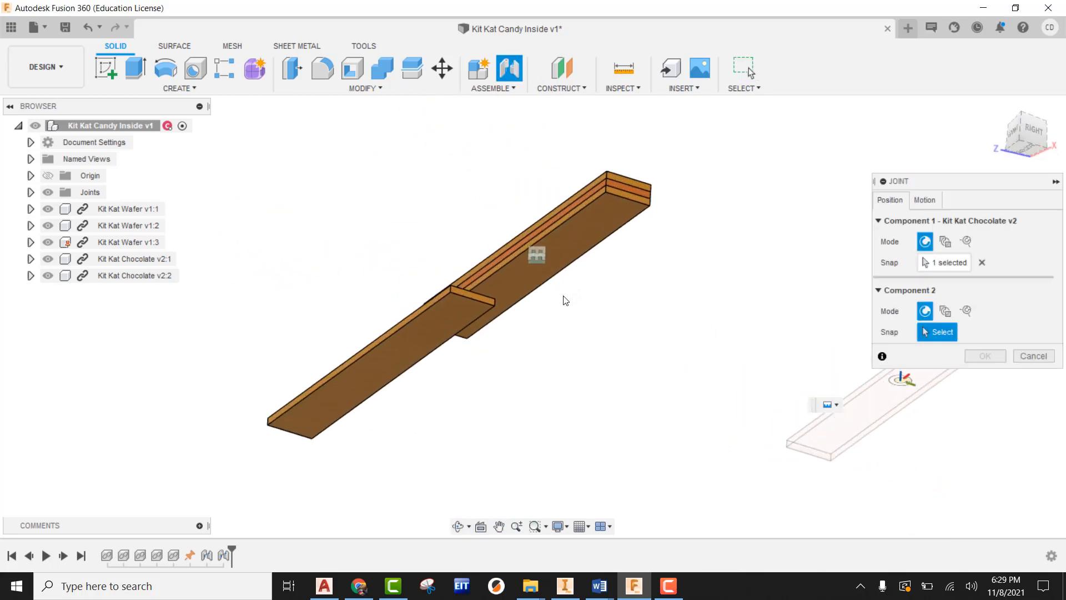
pyautogui.click(543, 262)
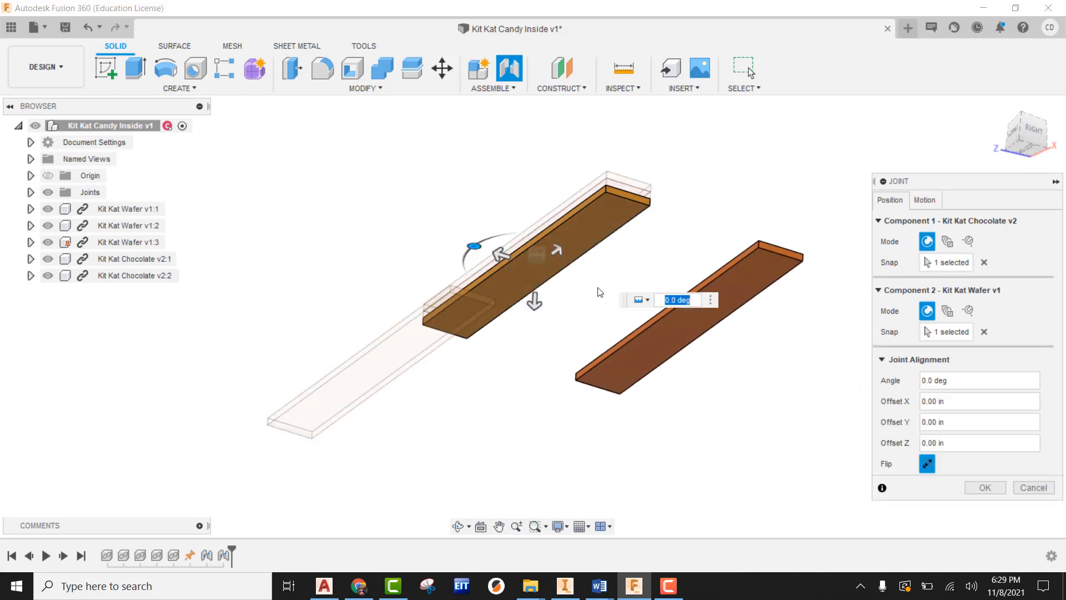
pyautogui.click(985, 487)
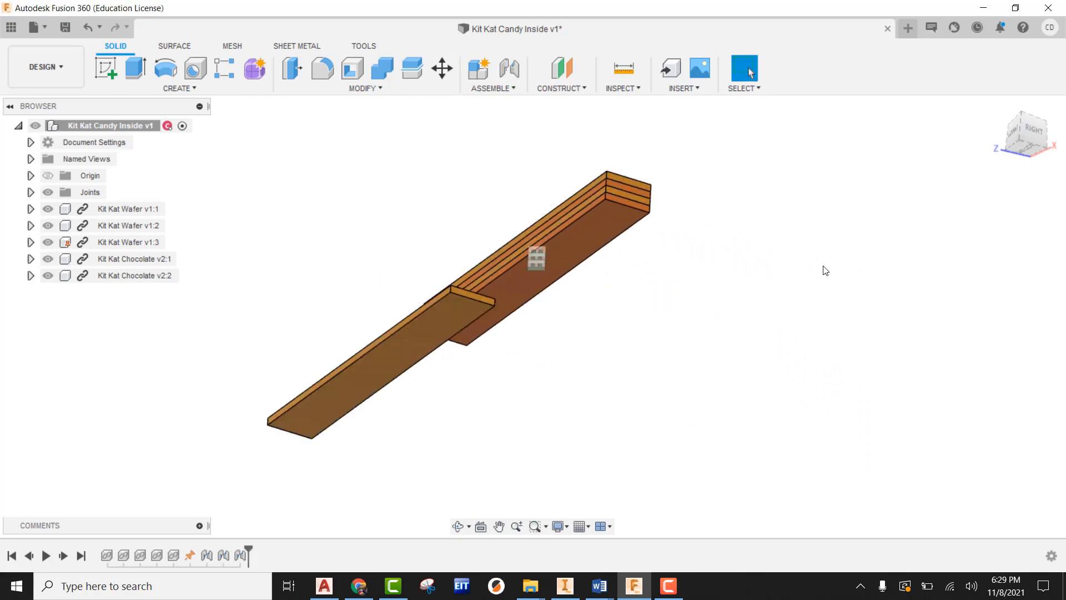
# - Joint the upper-face centre of the last loose wafer to the underside centre of the stack's bottom chocolate layer
pyautogui.keyDown('shift'); pyautogui.moveTo(753, 227); pyautogui.dragTo(755, 272, button='middle'); pyautogui.keyUp('shift')
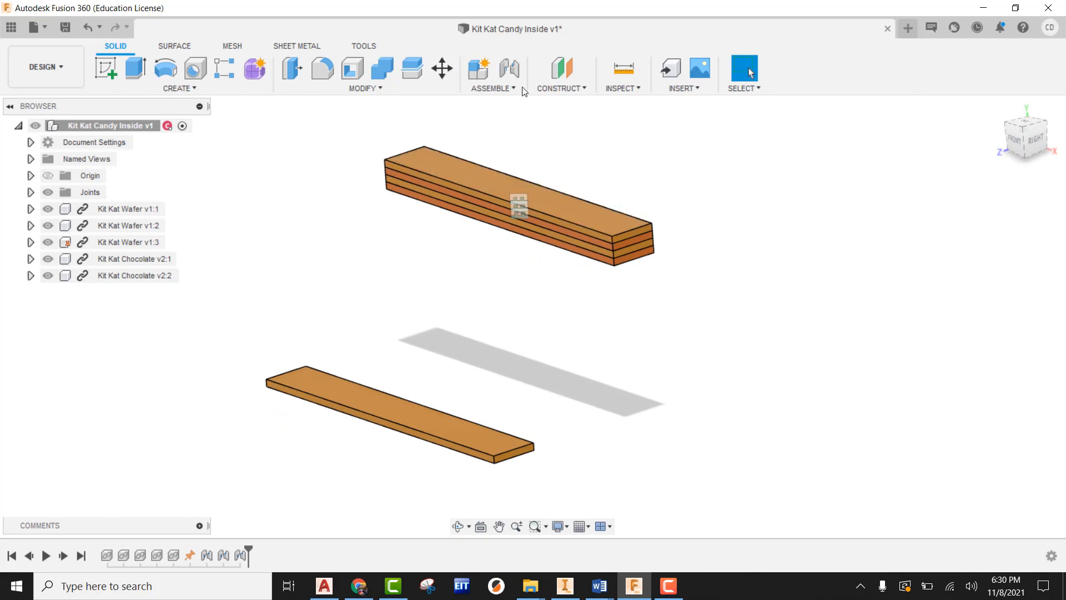
pyautogui.click(509, 68)
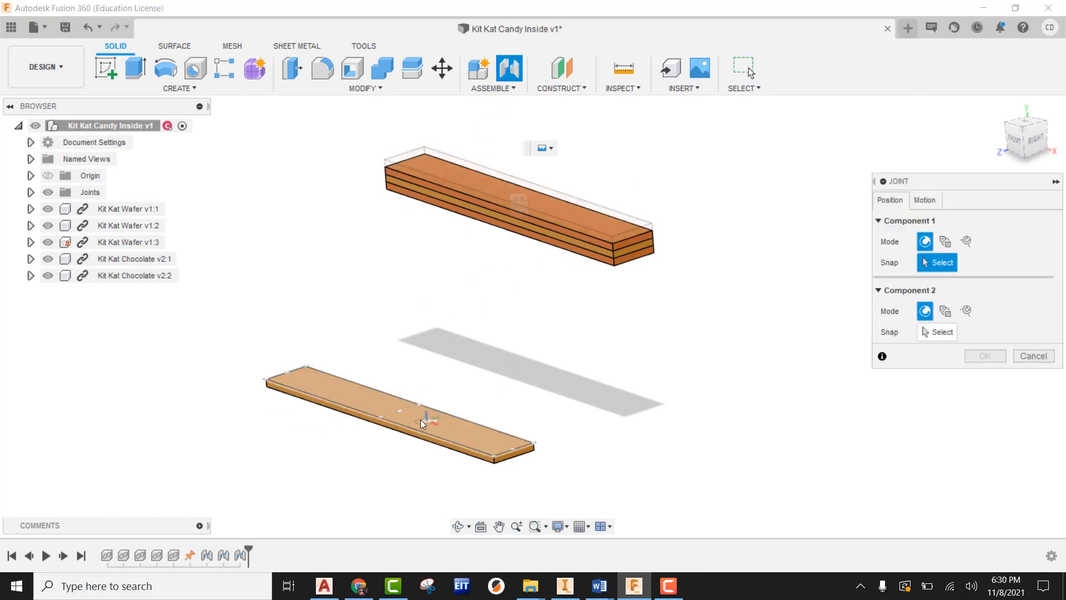
pyautogui.click(401, 409)
pyautogui.keyDown('shift'); pyautogui.moveTo(574, 340); pyautogui.dragTo(589, 262, button='middle'); pyautogui.keyUp('shift')
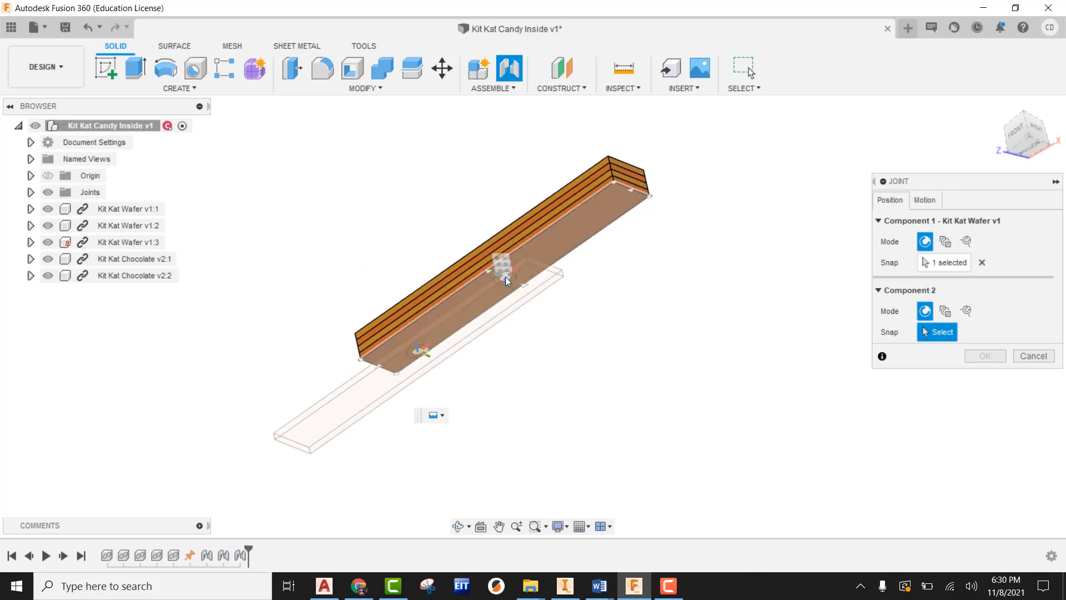
pyautogui.click(505, 277)
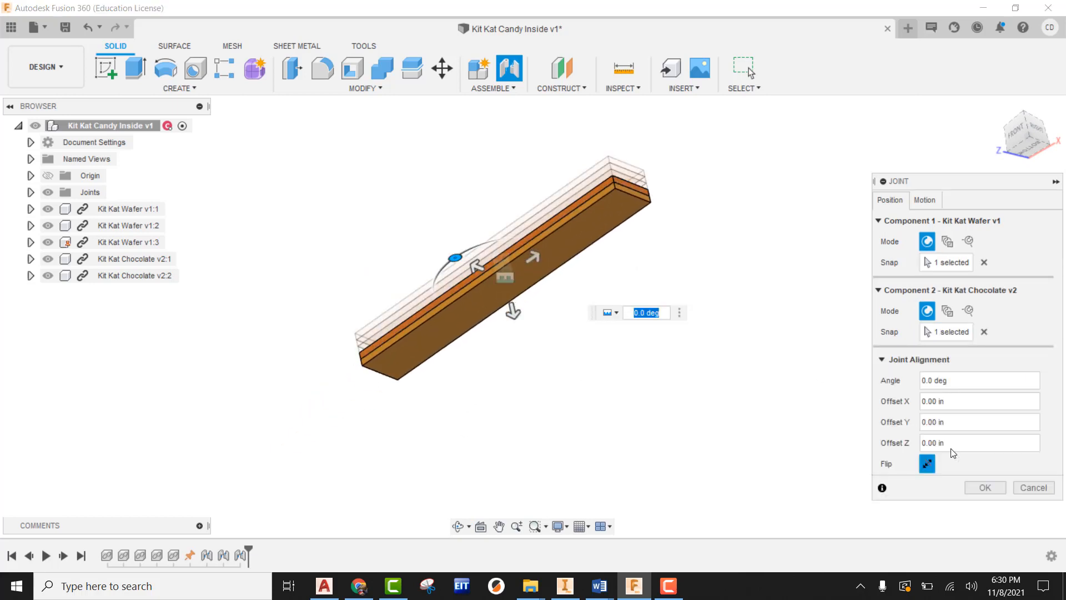
pyautogui.click(985, 488)
# - Save the finished five-layer Kit Kat Candy Inside assembly with the version description User Saved
pyautogui.keyDown('shift'); pyautogui.moveTo(815, 288); pyautogui.dragTo(802, 334, button='middle'); pyautogui.keyUp('shift')
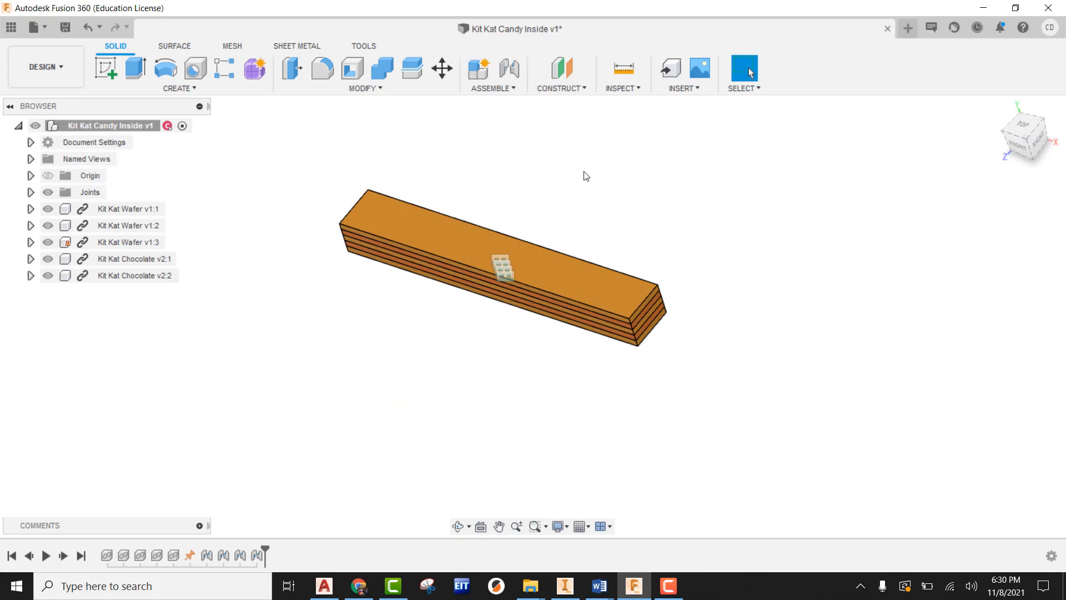
pyautogui.click(65, 27)
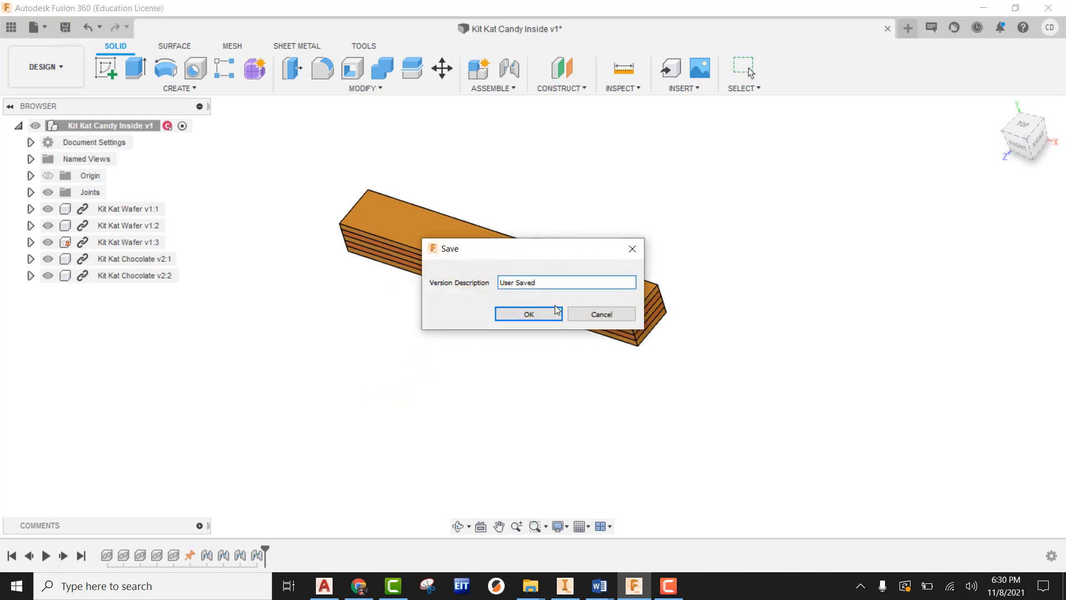
pyautogui.click(538, 311)
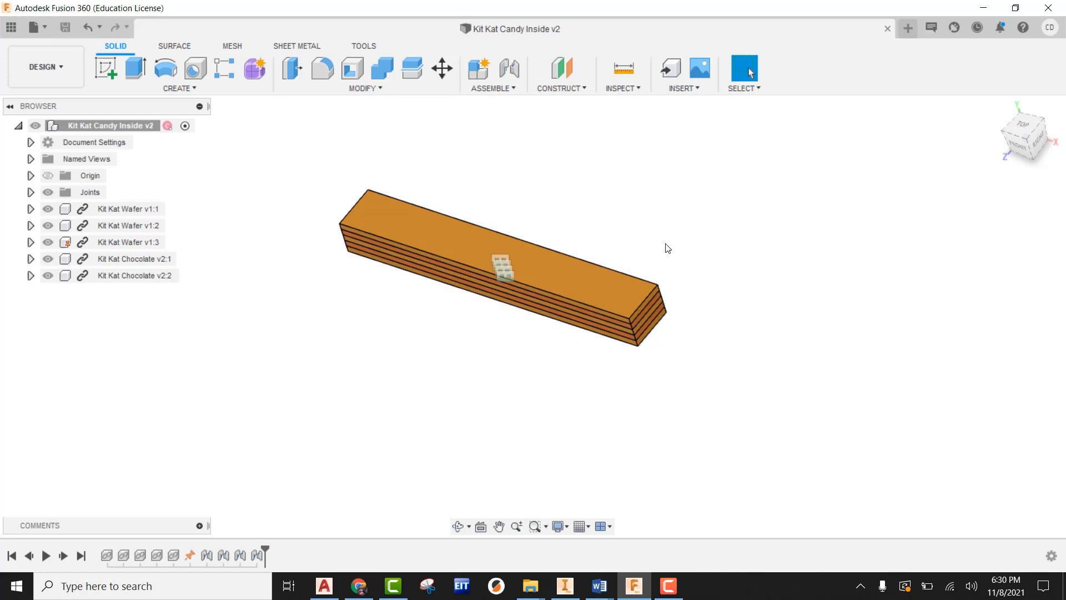
# - Create a new design and save it as Kit Kat Candy Assembly in the Candy Project folder
pyautogui.click(37, 28)
pyautogui.click(56, 45)
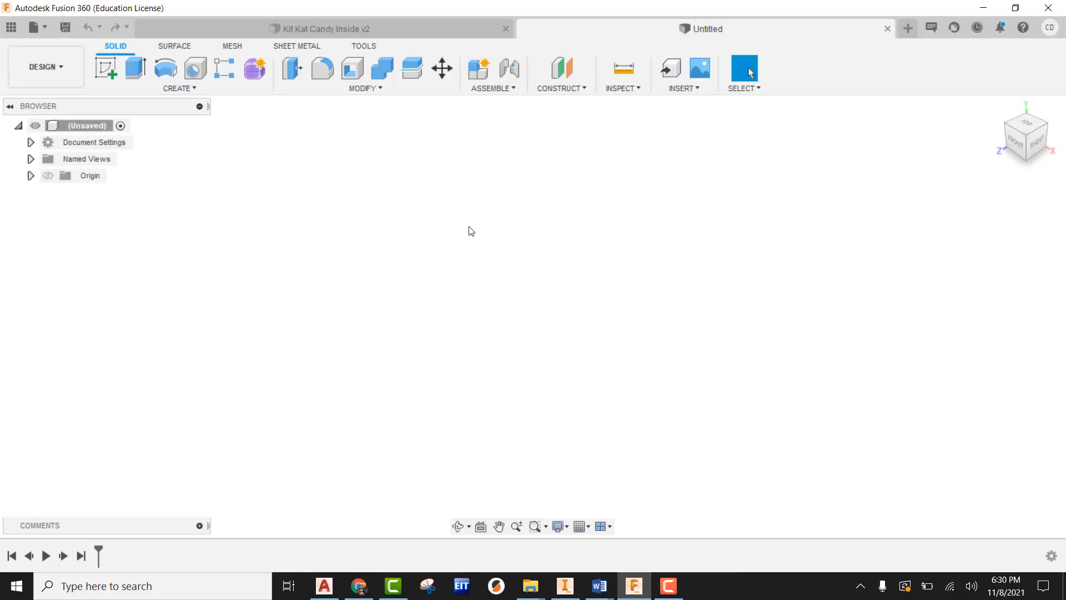
pyautogui.click(63, 27)
pyautogui.write('Kit Kat Candy')
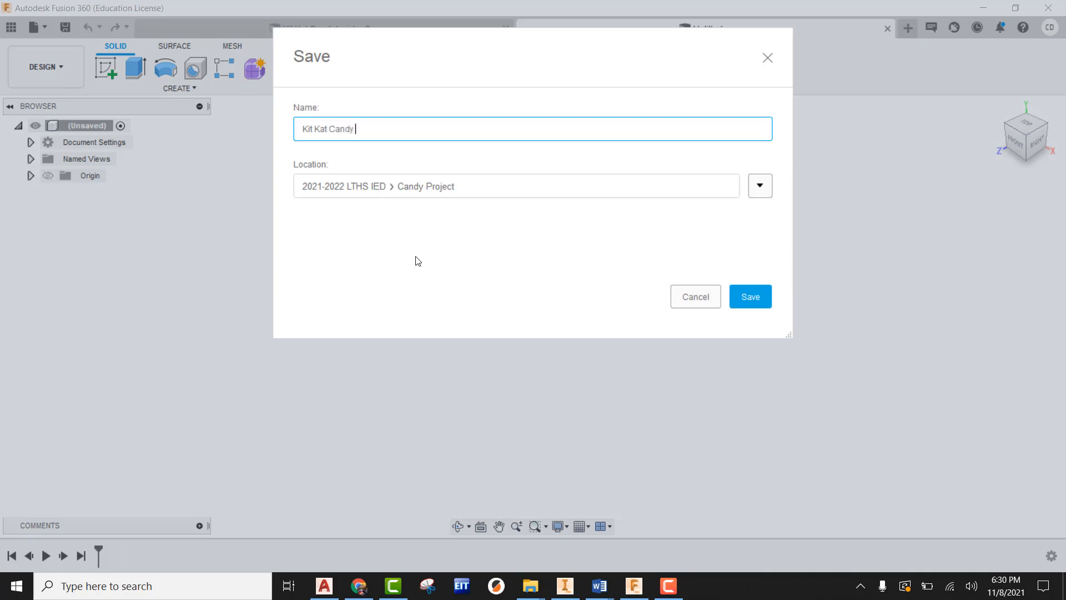
pyautogui.write(' Assembly')
pyautogui.press('Return')
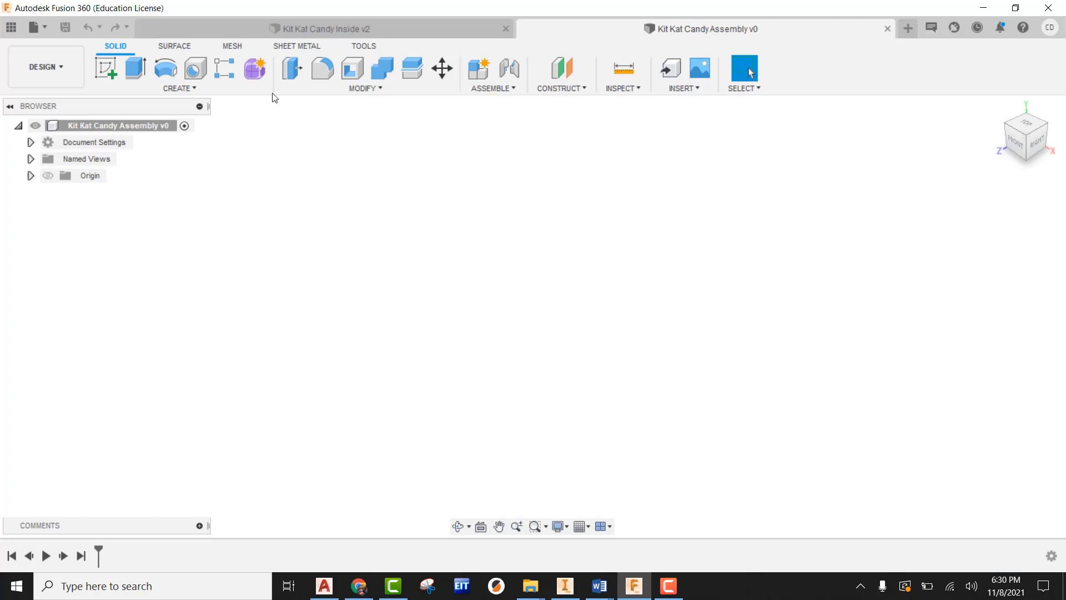
# - Insert the Kit Kat Chocolate Shell design into the assembly, offset about X 0.32, Y 1.17 and Z -1.49 in
pyautogui.click(11, 28)
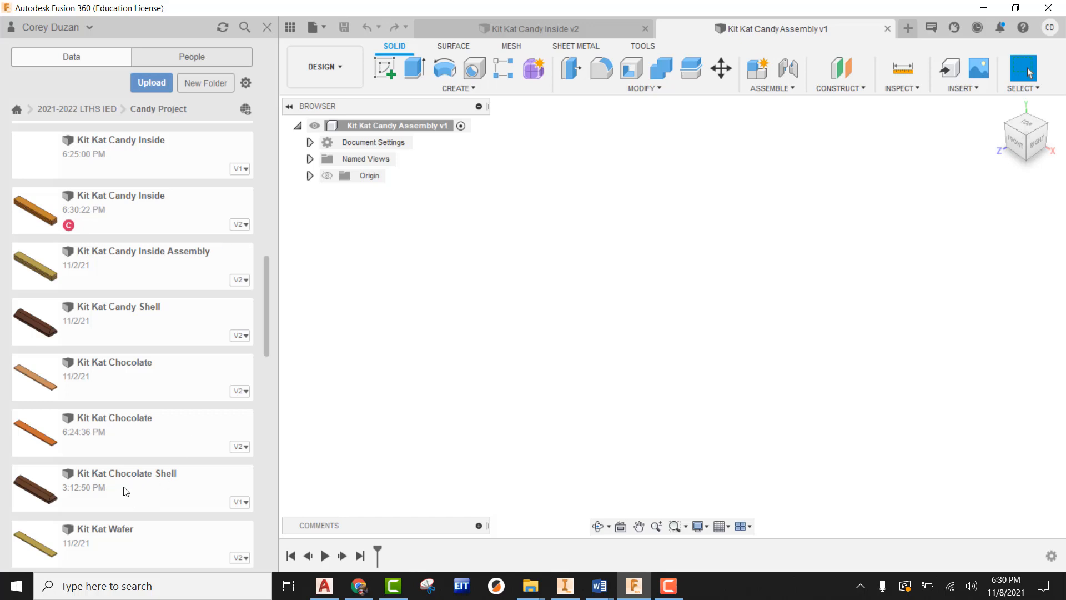
pyautogui.moveTo(271, 452); pyautogui.dragTo(788, 151)
pyautogui.click(986, 432)
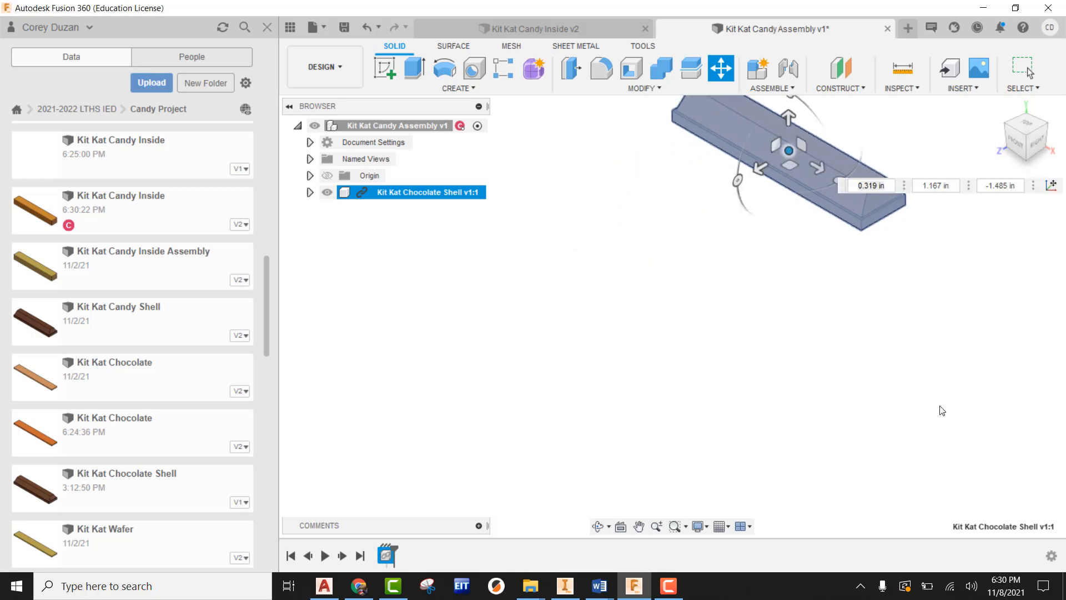
# - Insert the newest Kit Kat Candy Inside design and move it clear above the shell, about X -0.44, Y 2.16 and Z -1.72 in
pyautogui.moveTo(803, 326); pyautogui.dragTo(764, 418, button='middle')
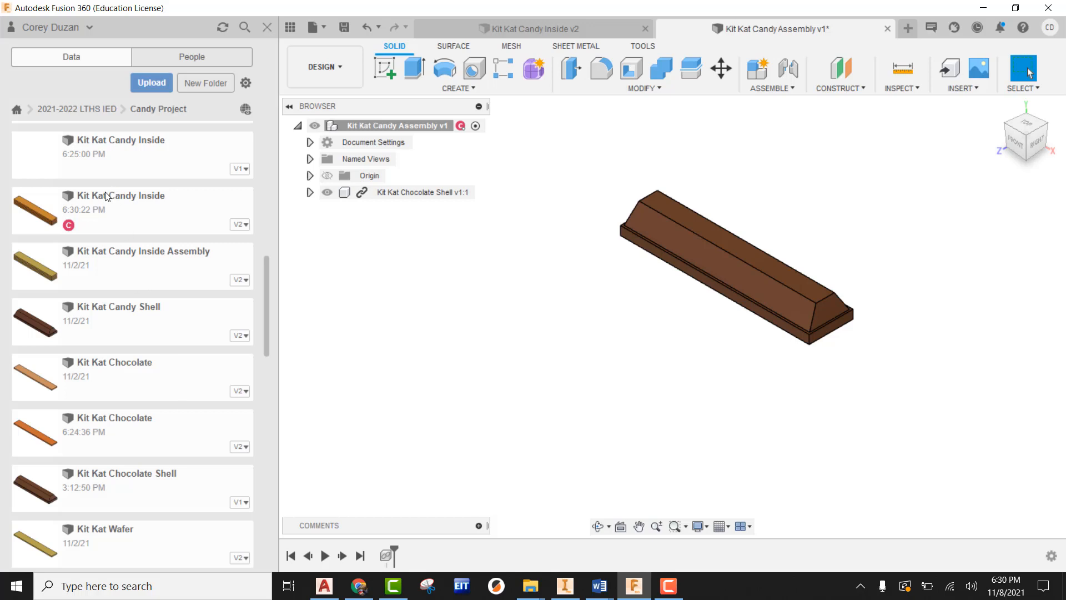
pyautogui.moveTo(107, 196); pyautogui.dragTo(498, 325)
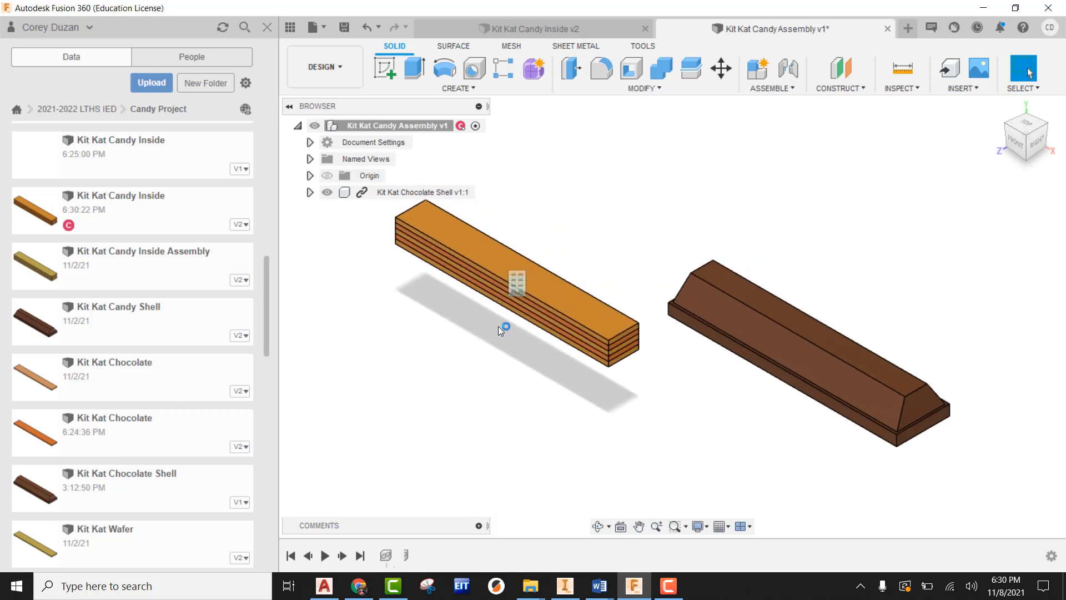
pyautogui.scroll(-3, 603, 403)
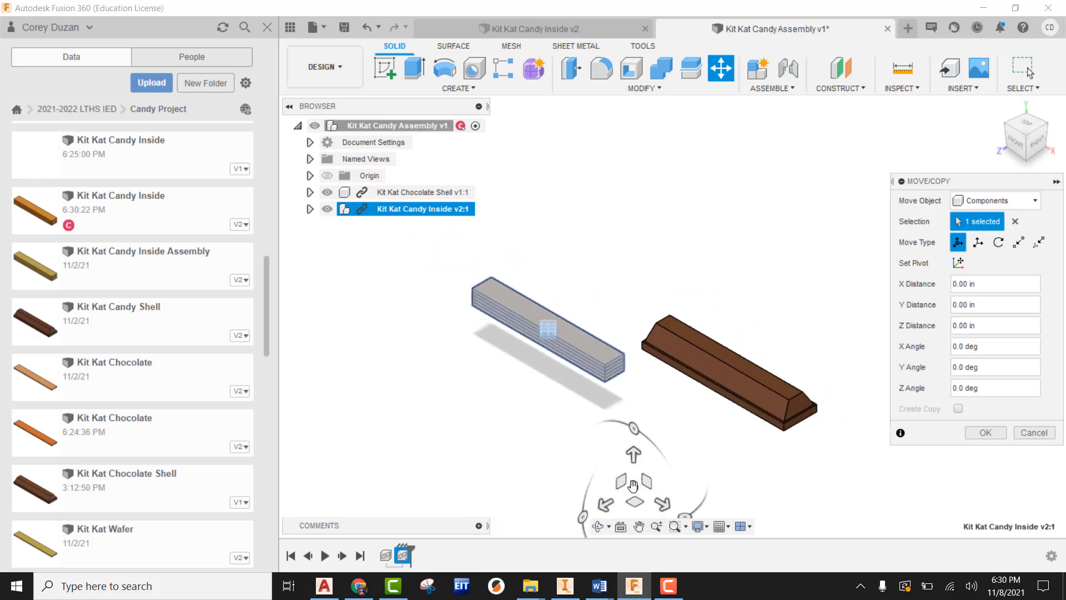
pyautogui.moveTo(633, 486); pyautogui.dragTo(701, 289)
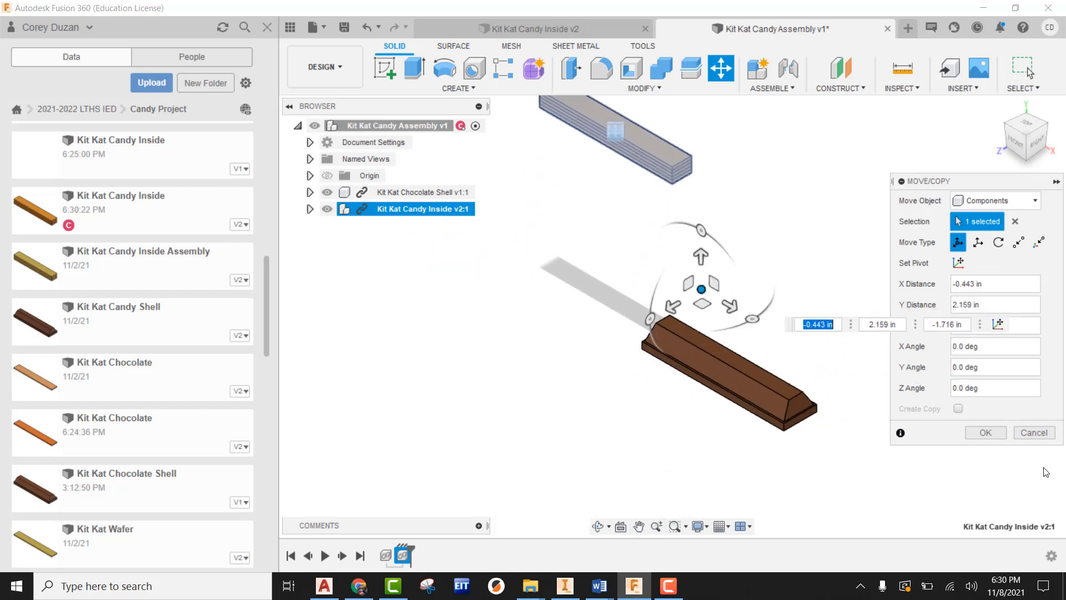
pyautogui.click(986, 432)
pyautogui.moveTo(880, 369); pyautogui.dragTo(818, 364, button='middle')
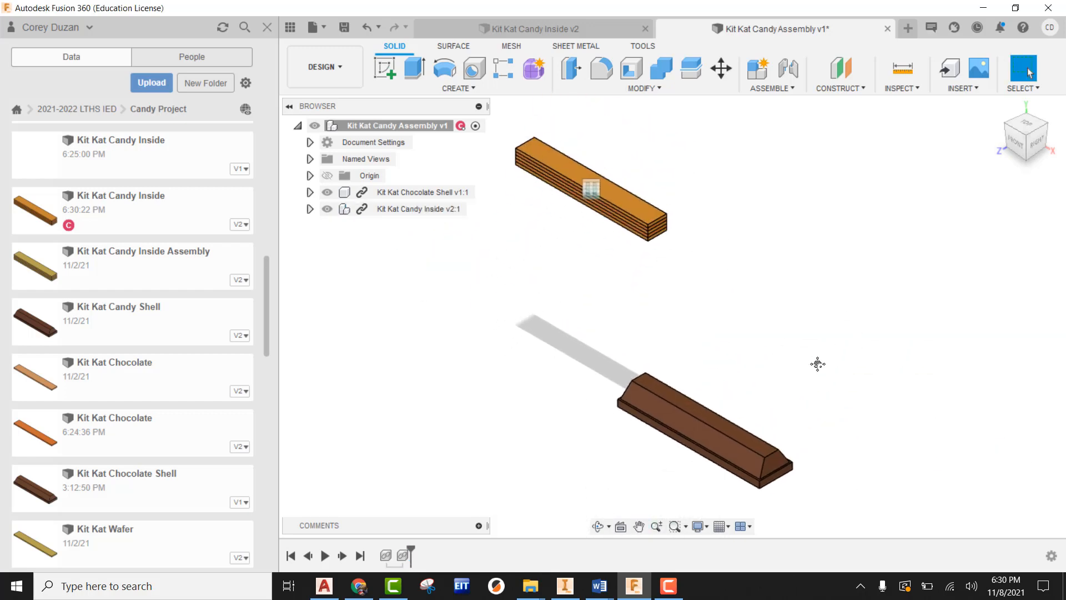
# - Open the Kit Kat Candy Shell design from the Candy Project folder
pyautogui.click(290, 28)
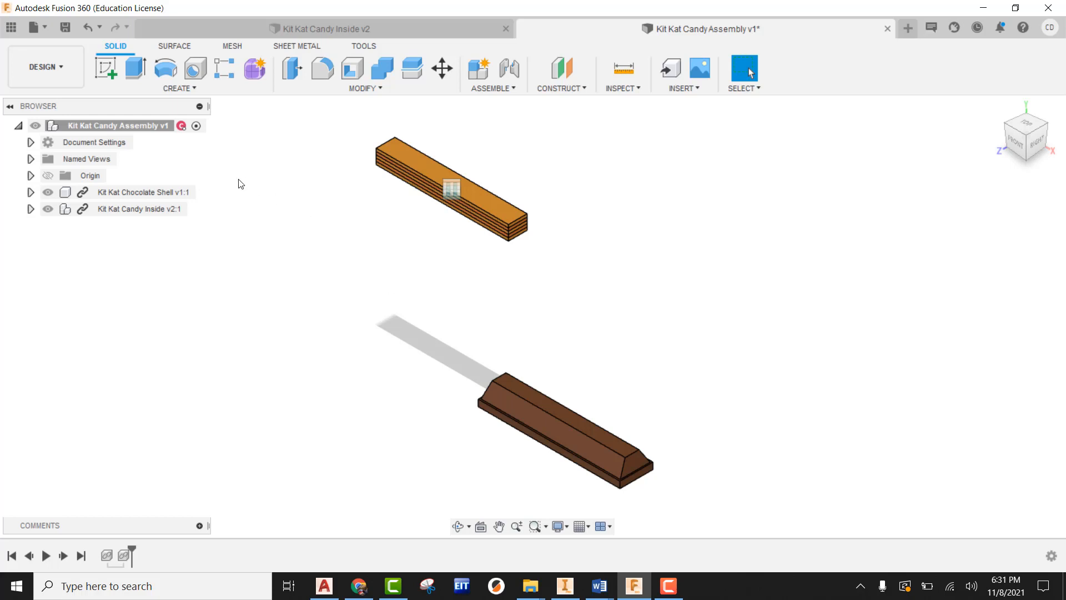
pyautogui.click(11, 27)
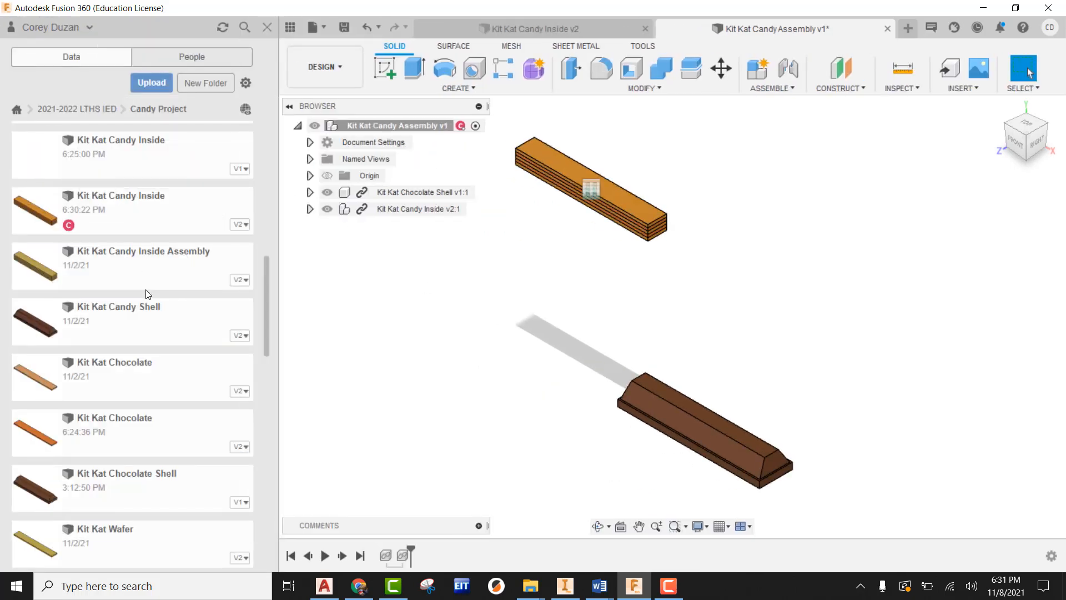
pyautogui.click(116, 310)
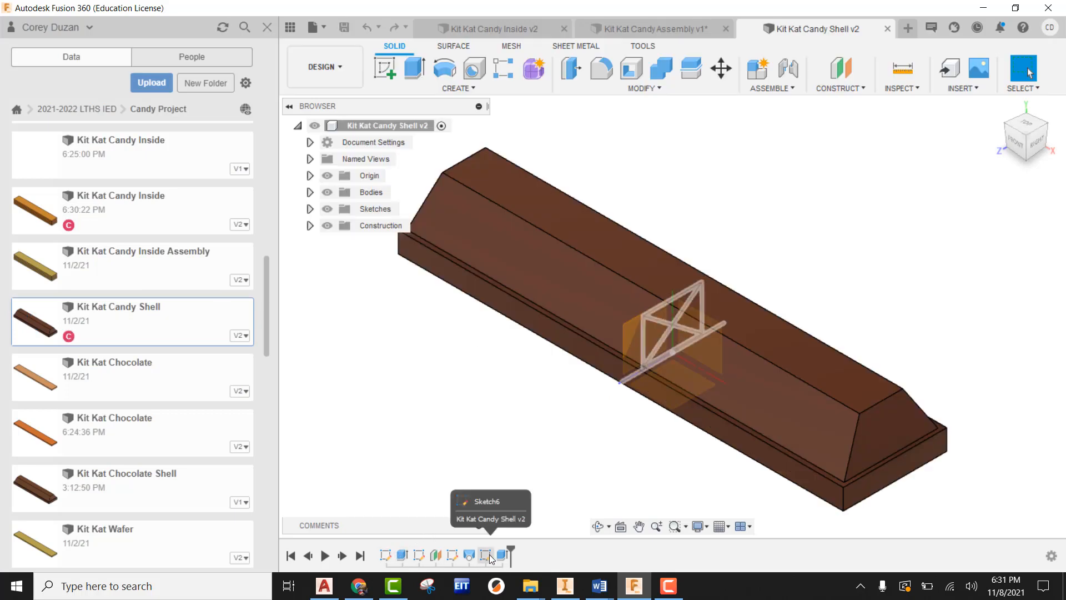
# - Open Sketch6 of the candy shell to examine the gap dimension between the cavity profile and the shell's base, and close the sketch
pyautogui.rightClick(488, 555)
pyautogui.click(522, 420)
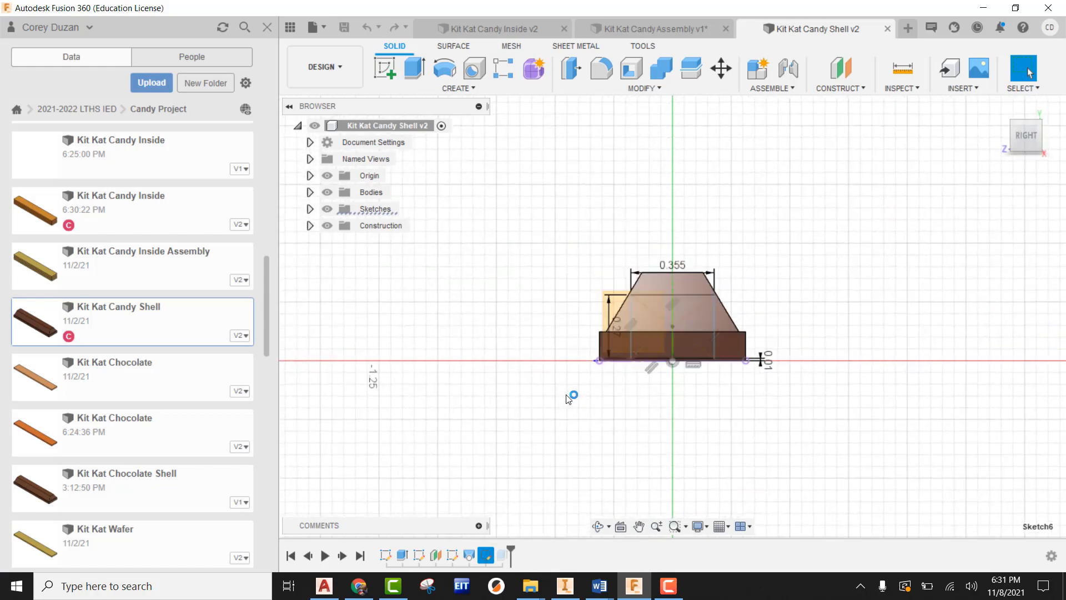
pyautogui.scroll(8, 756, 360)
pyautogui.scroll(4, 733, 358)
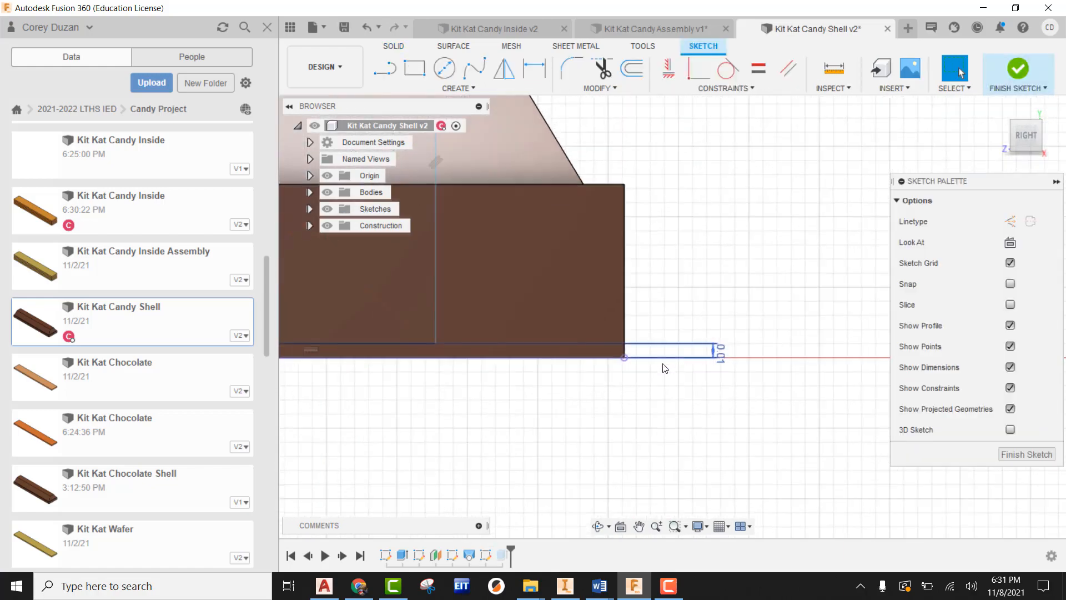
pyautogui.scroll(-3, 721, 353)
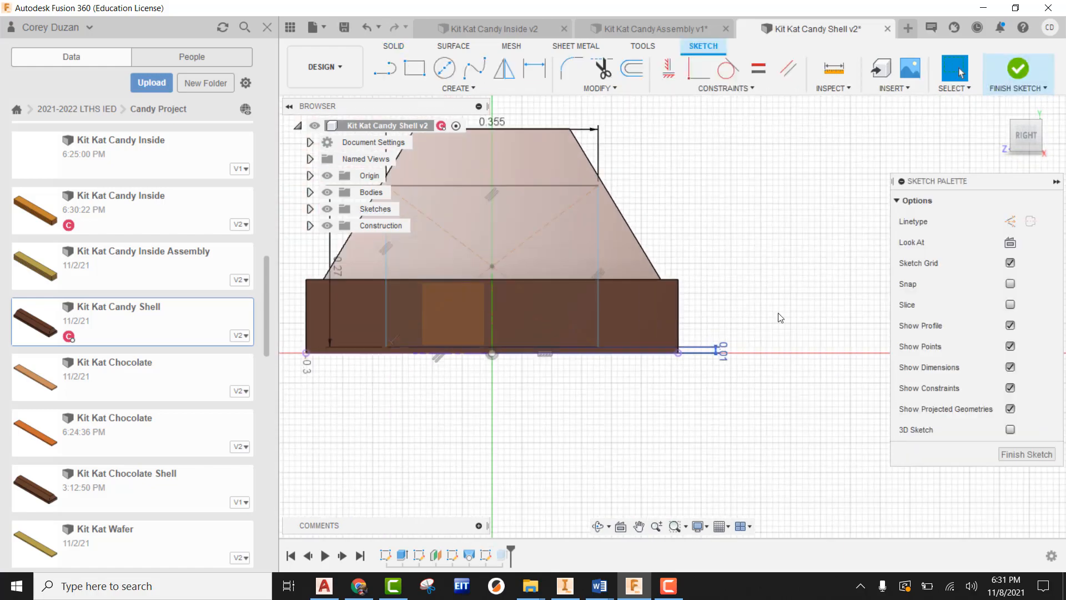
pyautogui.click(1012, 69)
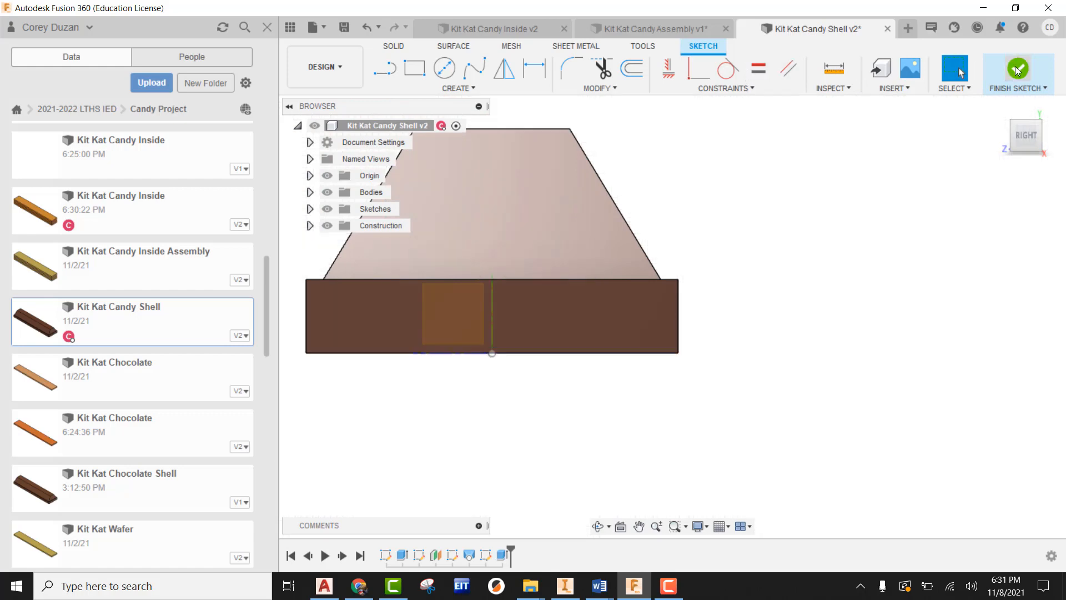
# - Switch to Kit Kat Candy Assembly and start a joint from the top wafer face's centre to the chocolate shell's underside centre
pyautogui.click(681, 23)
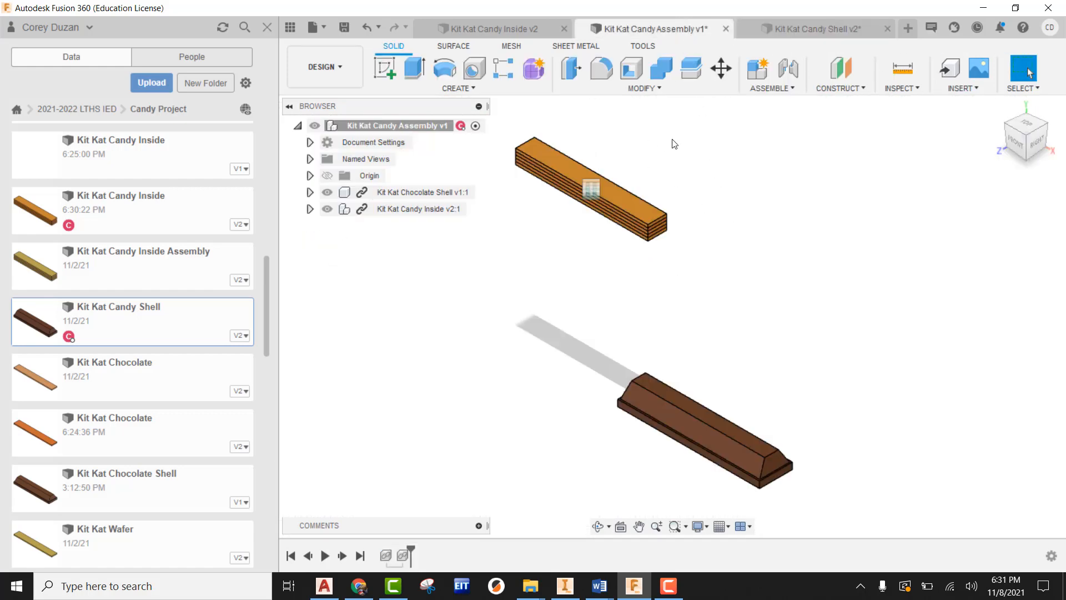
pyautogui.click(791, 71)
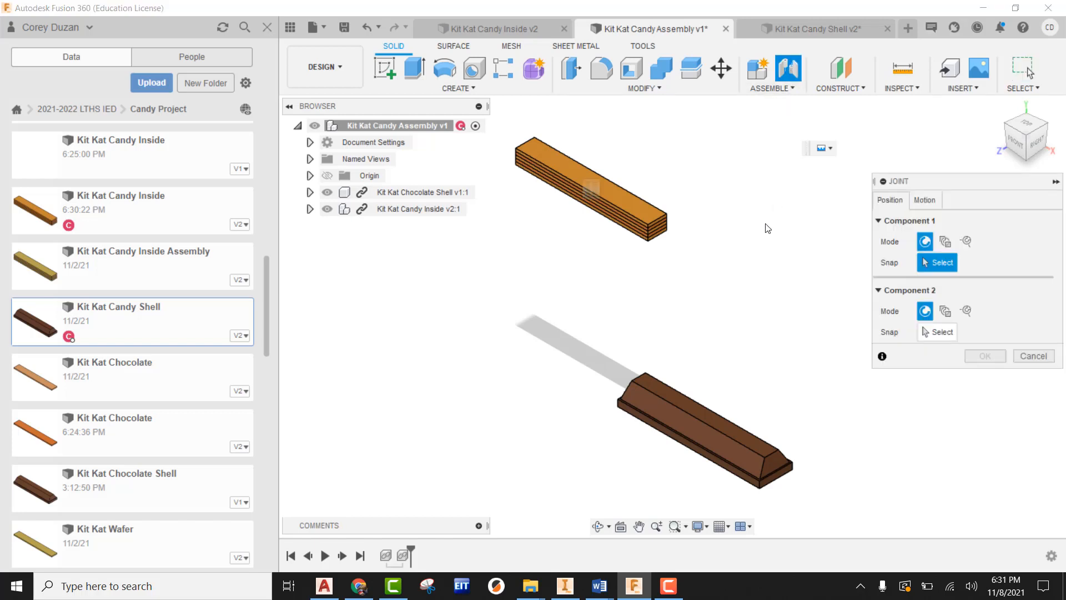
pyautogui.moveTo(755, 253)
pyautogui.keyDown('shift'); pyautogui.mouseDown(button='middle')
pyautogui.moveTo(762, 207)
pyautogui.moveTo(762, 250)
pyautogui.mouseUp(button='middle'); pyautogui.keyUp('shift')
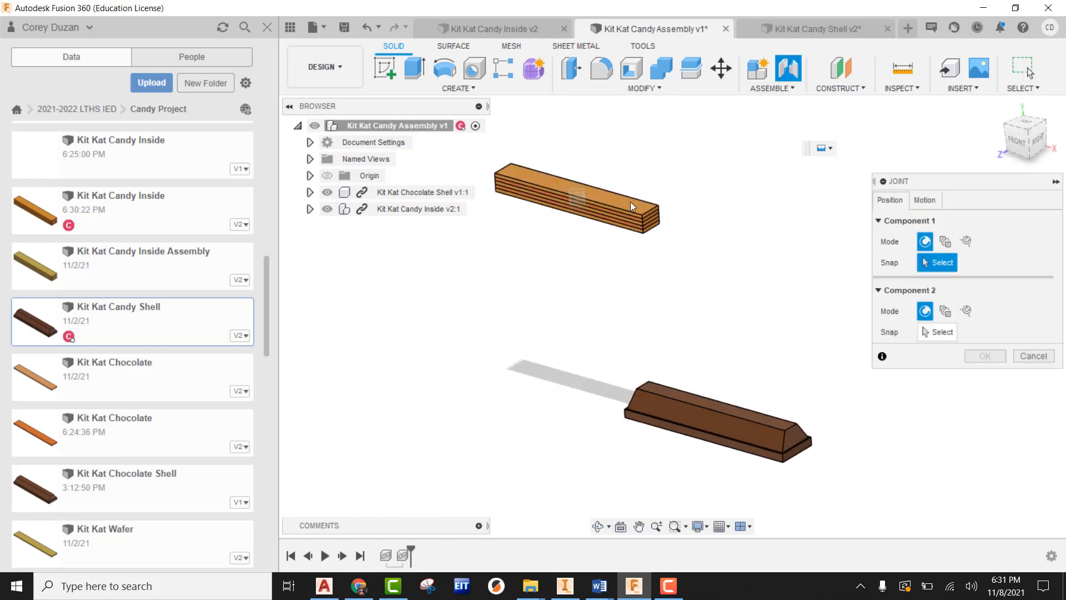
pyautogui.scroll(4, 554, 191)
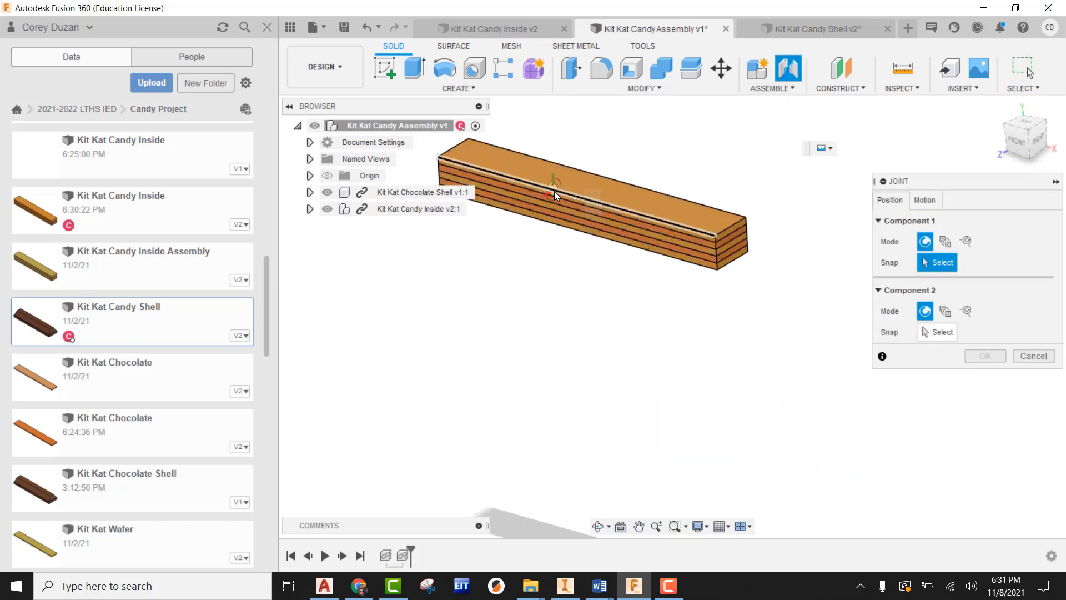
pyautogui.click(589, 184)
pyautogui.scroll(-5, 588, 184)
pyautogui.keyDown('shift'); pyautogui.moveTo(680, 337); pyautogui.dragTo(670, 284, button='middle'); pyautogui.keyUp('shift')
pyautogui.scroll(5, 670, 285)
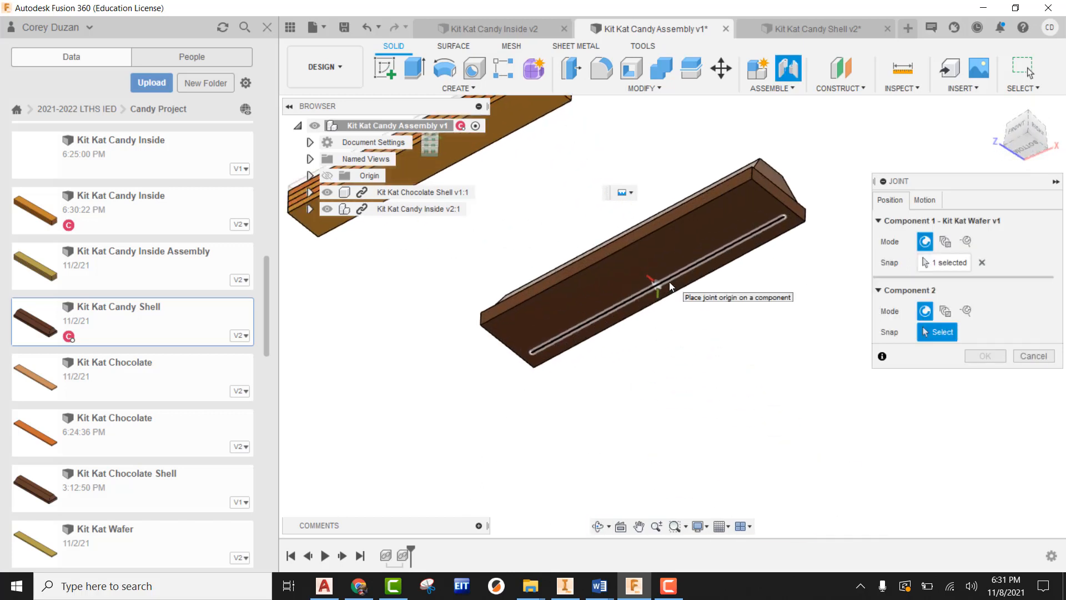
pyautogui.click(640, 277)
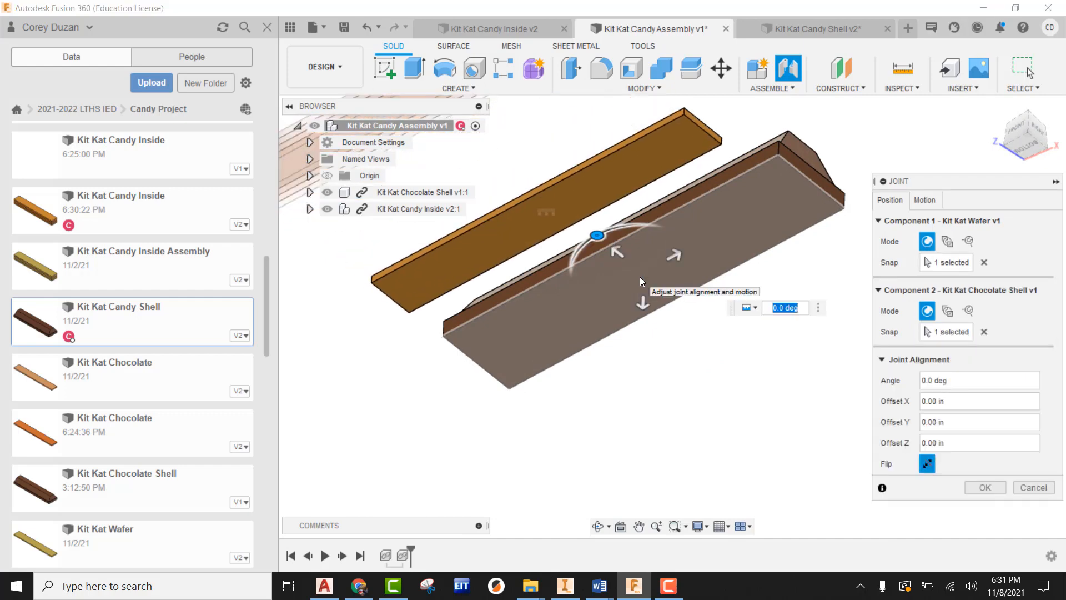
# - Set the joint's Z offset to -0.01 in and flip its direction, completing the joint between the candy inside and the shell
pyautogui.keyDown('shift'); pyautogui.moveTo(801, 272); pyautogui.dragTo(713, 321, button='middle'); pyautogui.keyUp('shift')
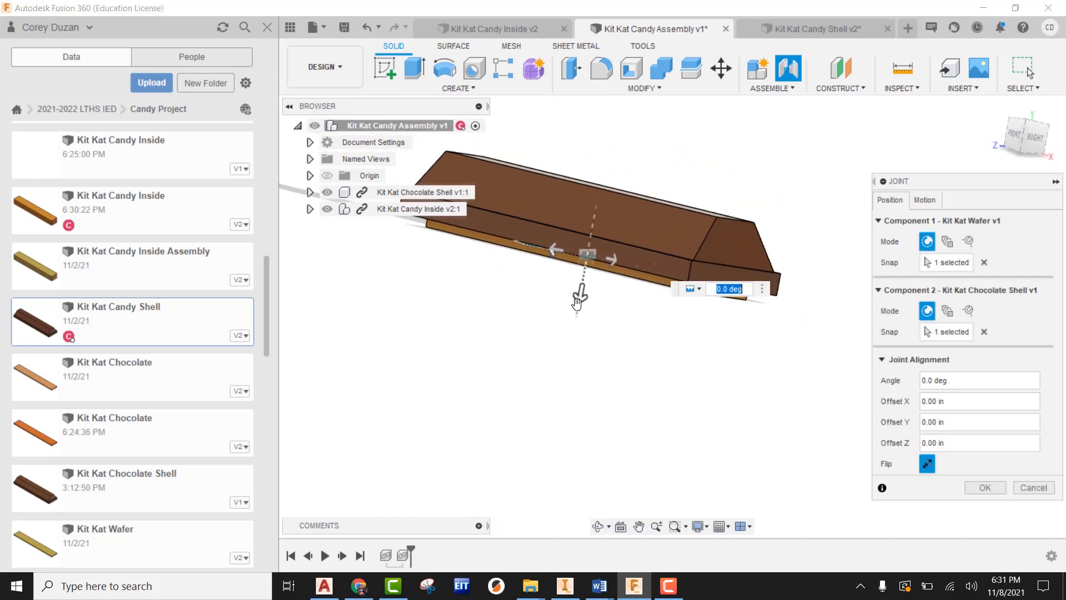
pyautogui.moveTo(581, 293); pyautogui.dragTo(606, 200)
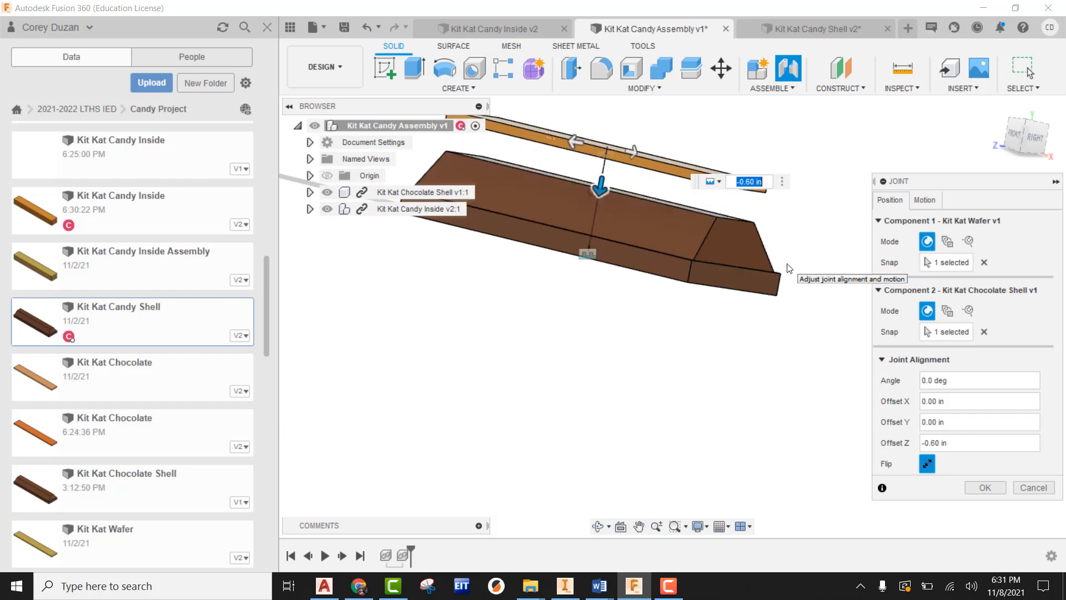
pyautogui.write('-.01')
pyautogui.press('Return')
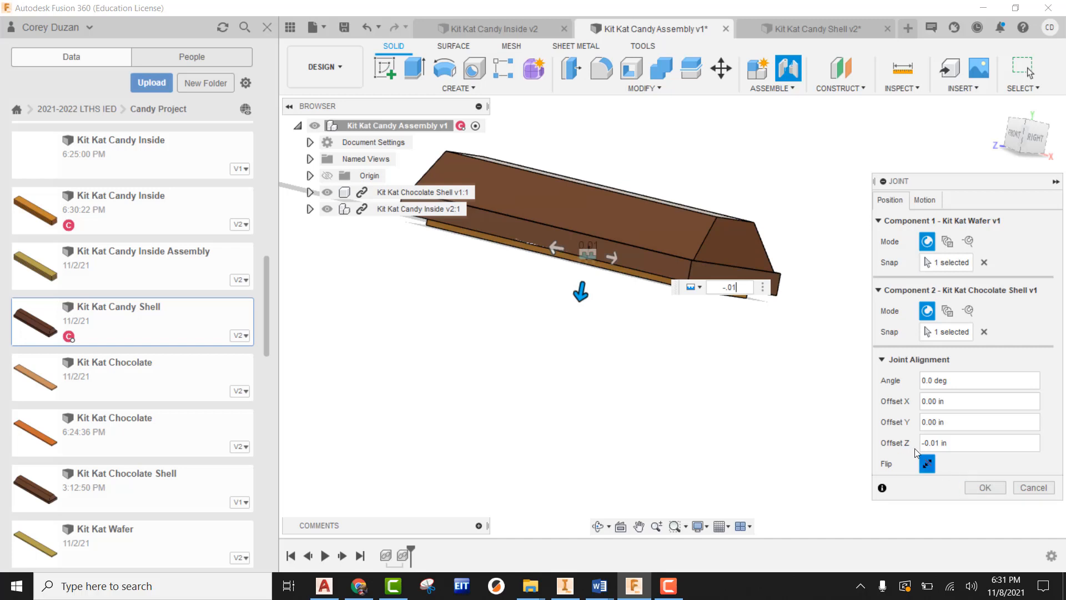
pyautogui.click(925, 464)
pyautogui.keyDown('shift'); pyautogui.moveTo(779, 382); pyautogui.dragTo(783, 339, button='middle'); pyautogui.keyUp('shift')
pyautogui.click(985, 488)
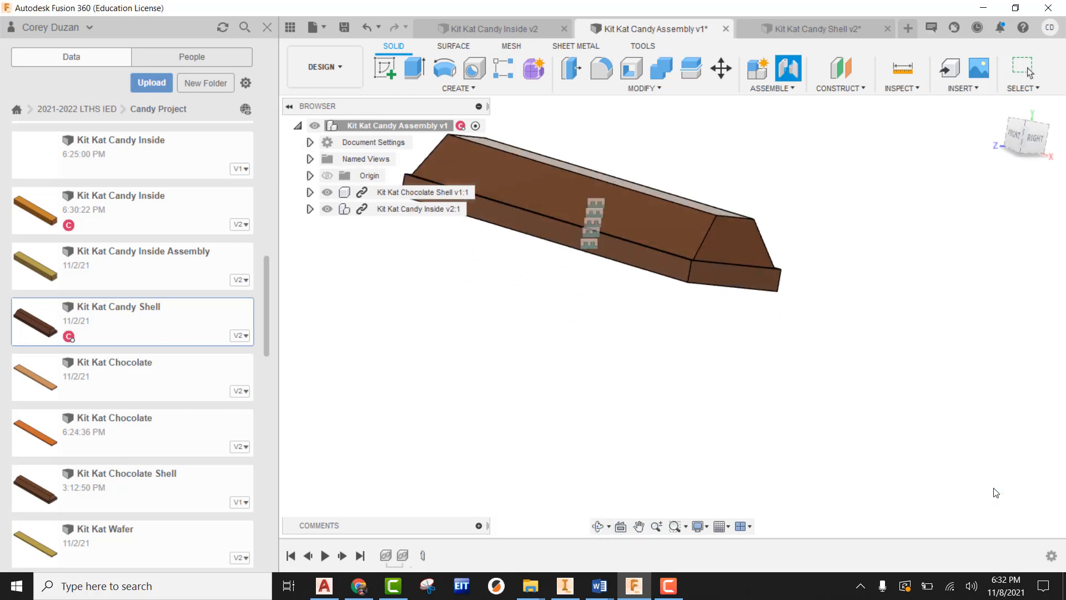
# - Hide the project data browser and show the assembly's origin planes
pyautogui.keyDown('shift'); pyautogui.moveTo(851, 361); pyautogui.dragTo(902, 400, button='middle'); pyautogui.keyUp('shift')
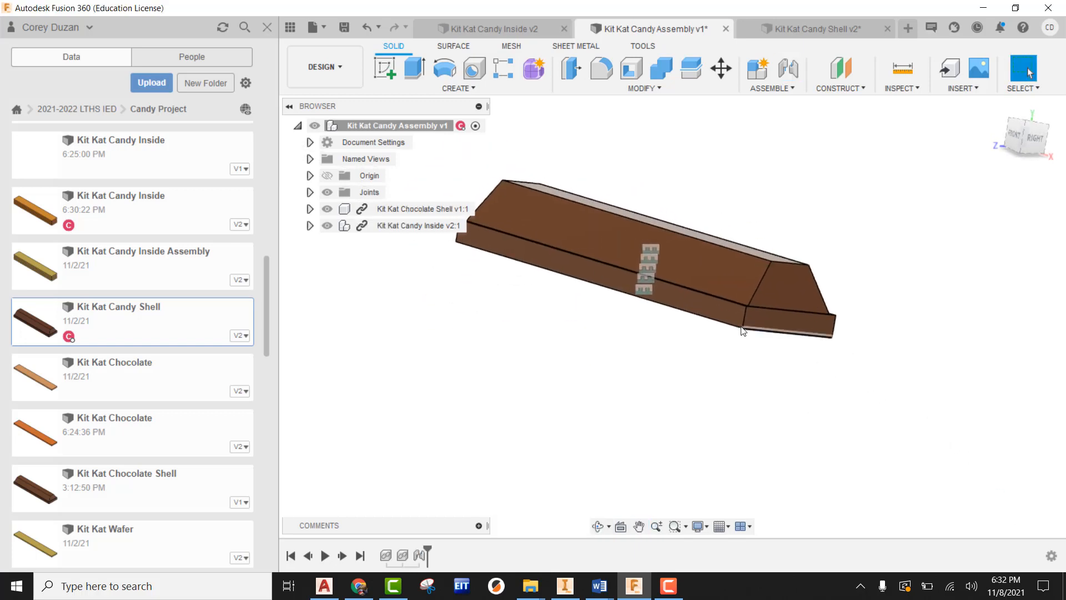
pyautogui.click(290, 27)
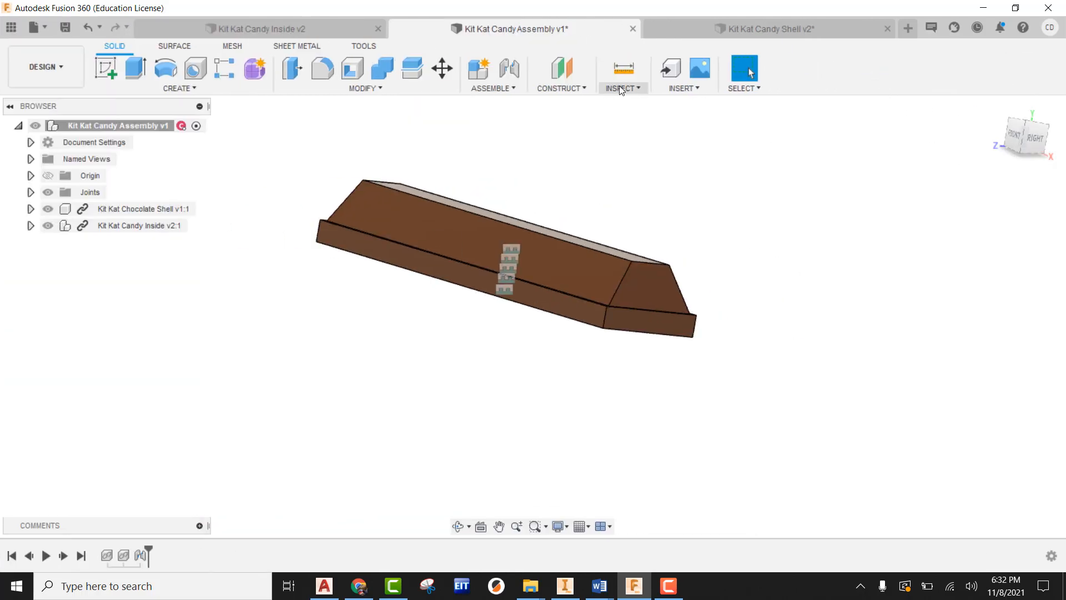
pyautogui.click(47, 176)
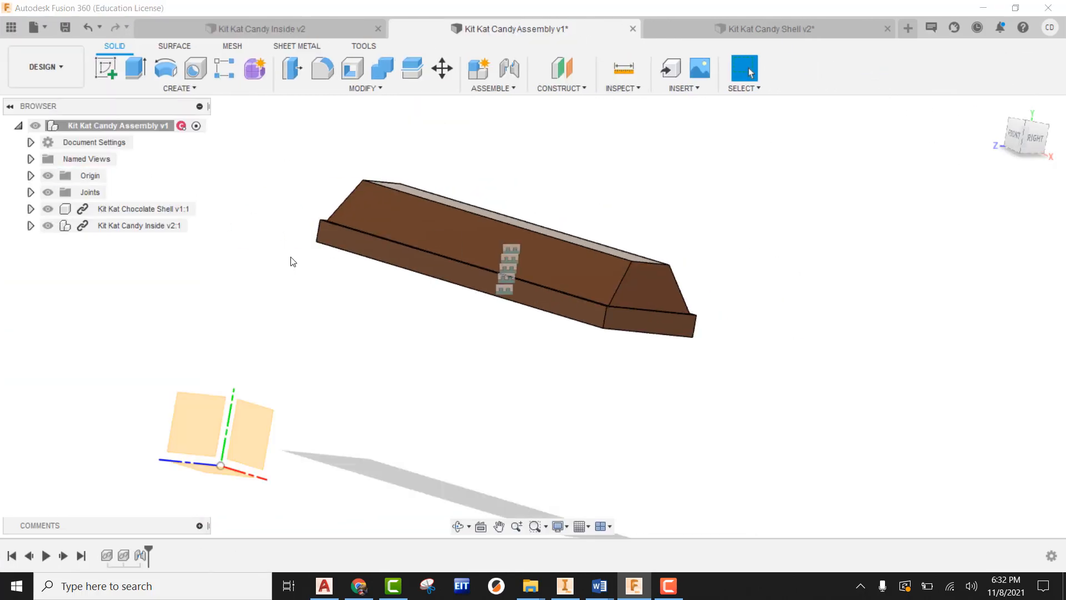
# - Run a Section Analysis through the YZ plane to inspect how the layers fit inside the shell, and cancel it
pyautogui.keyDown('shift'); pyautogui.moveTo(517, 187); pyautogui.dragTo(617, 135, button='middle'); pyautogui.keyUp('shift')
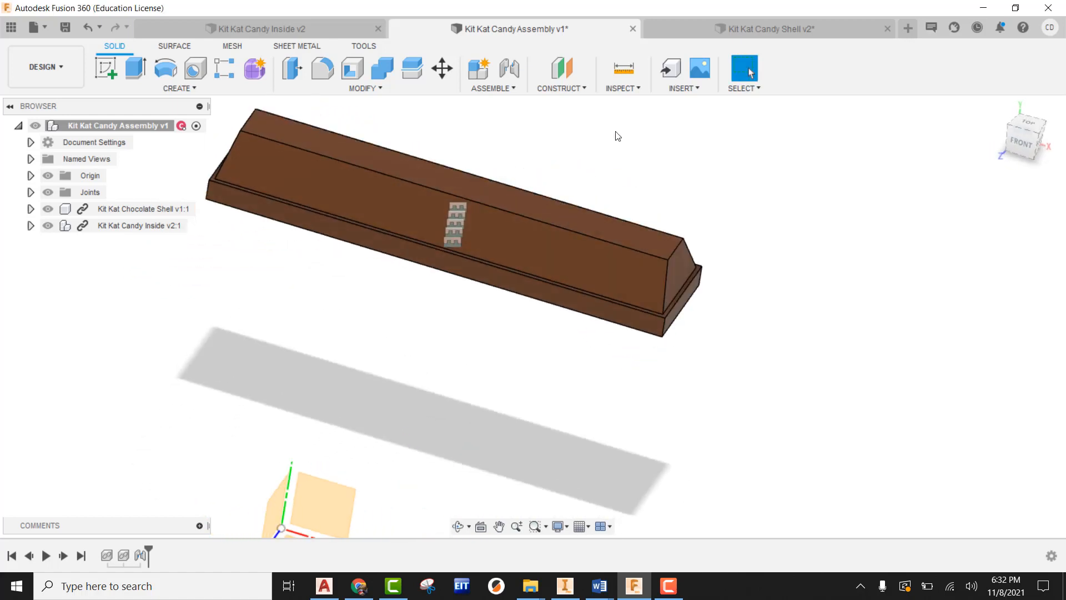
pyautogui.click(630, 66)
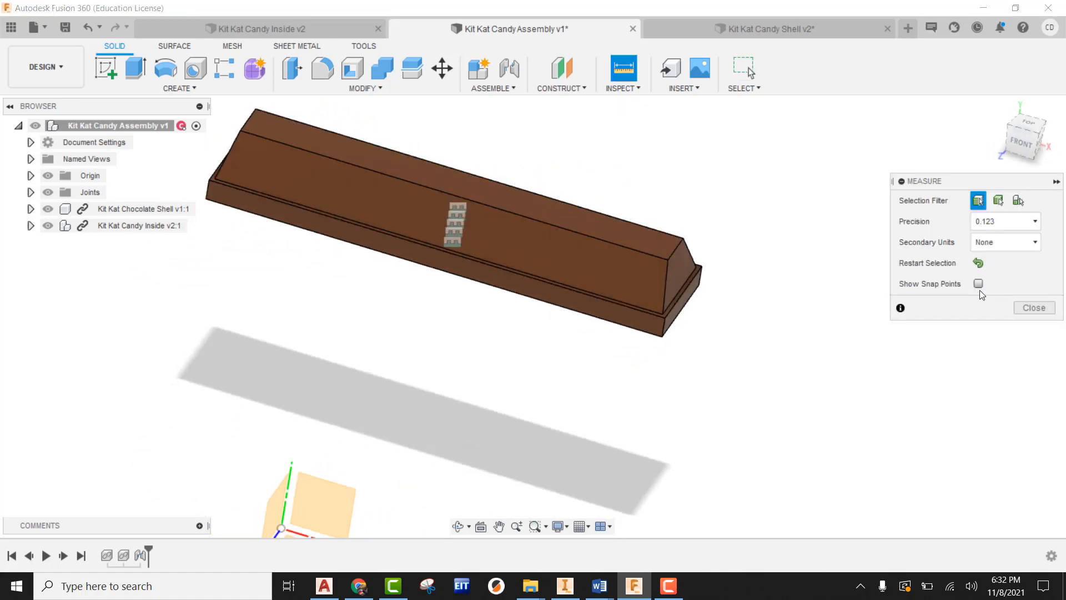
pyautogui.click(623, 86)
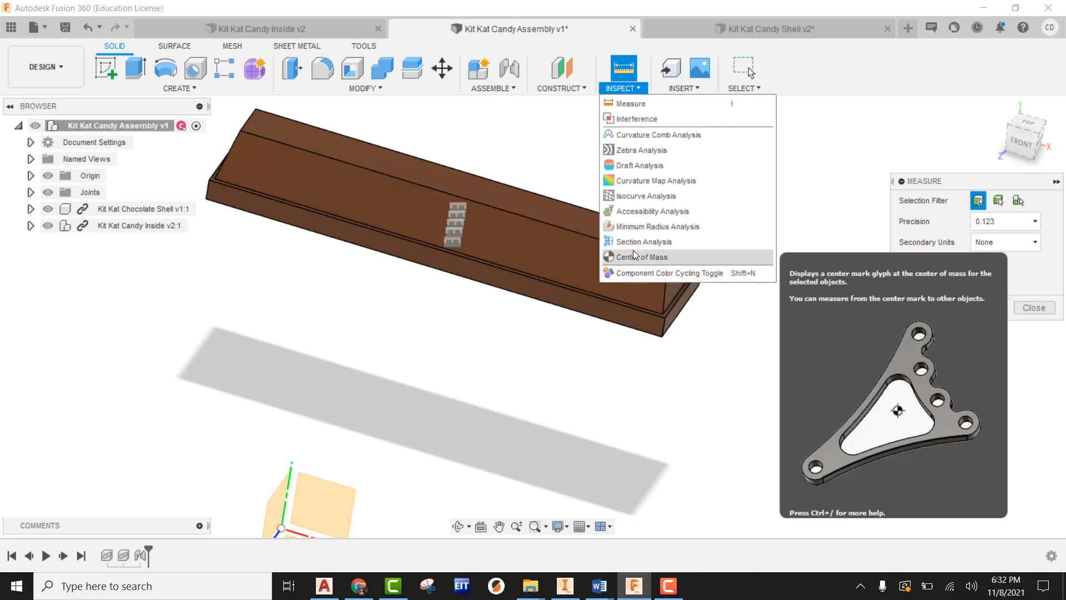
pyautogui.click(635, 249)
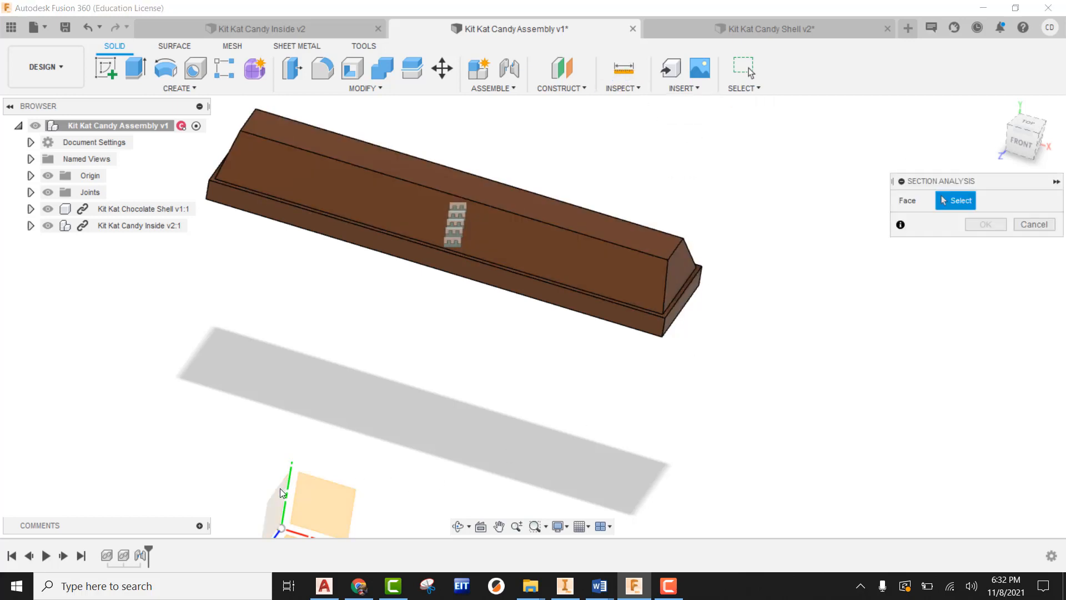
pyautogui.click(280, 488)
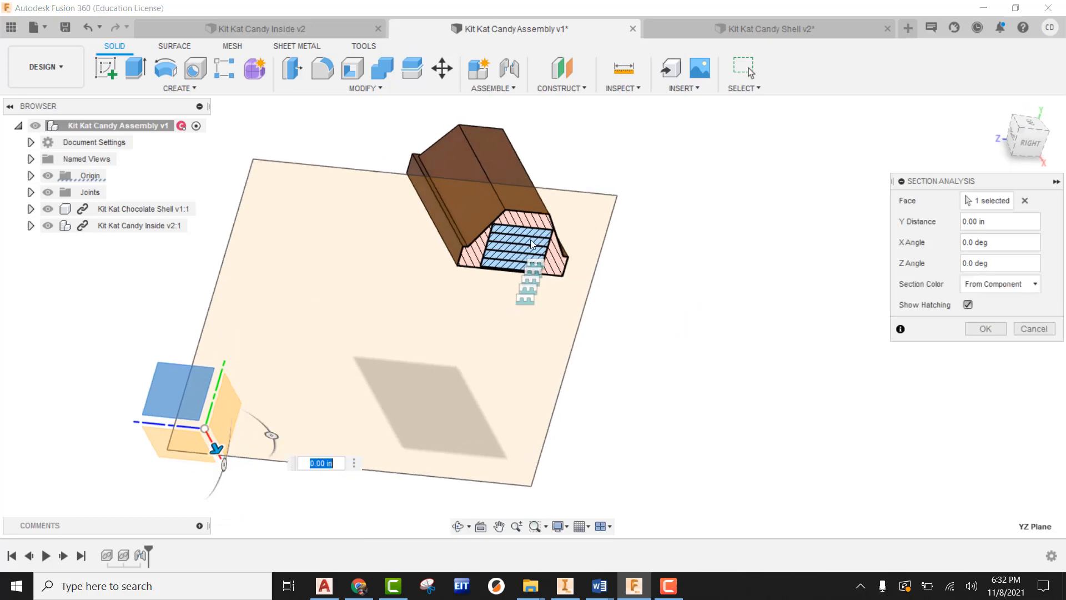
pyautogui.scroll(6, 533, 244)
pyautogui.moveTo(606, 290); pyautogui.dragTo(552, 321, button='middle')
pyautogui.scroll(-2, 552, 321)
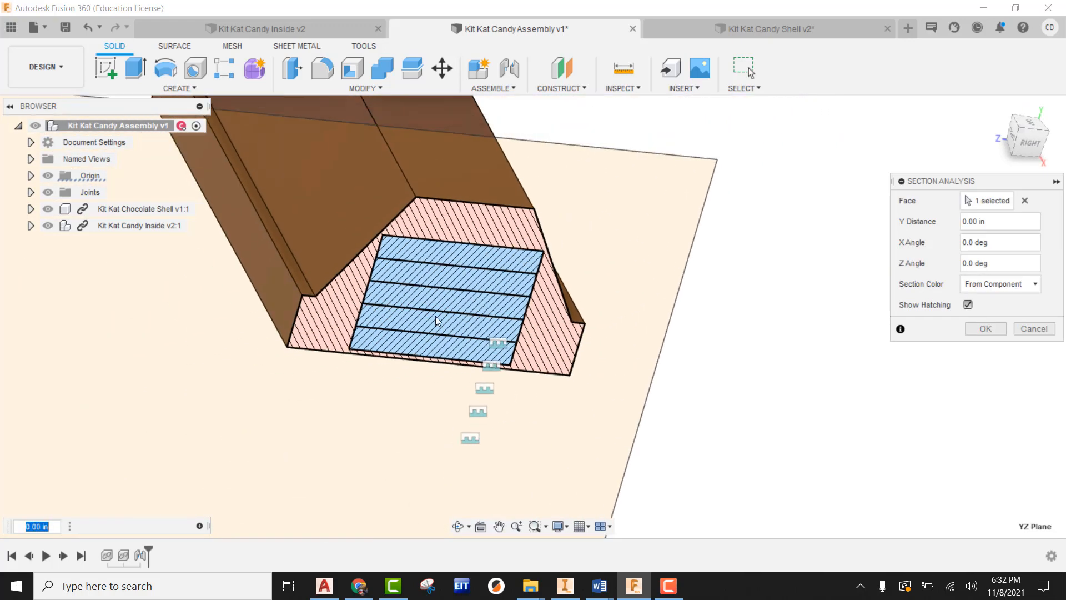
pyautogui.click(1034, 329)
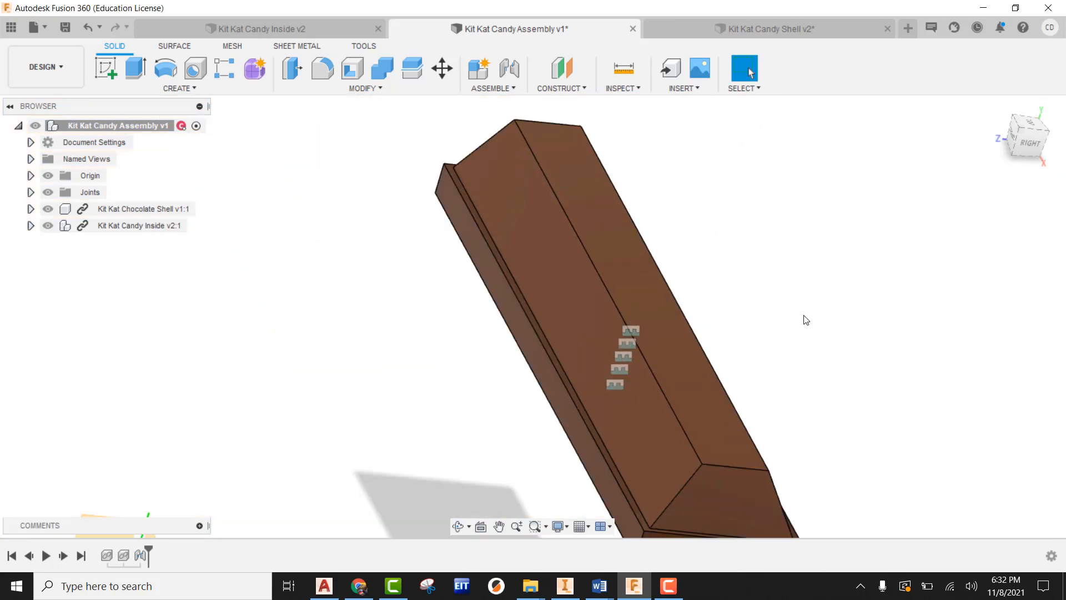
# - Run an Interference check between the Kit Kat Chocolate Shell and Kit Kat Candy Inside components, and close it
pyautogui.keyDown('shift'); pyautogui.moveTo(807, 321); pyautogui.dragTo(867, 323, button='middle'); pyautogui.keyUp('shift')
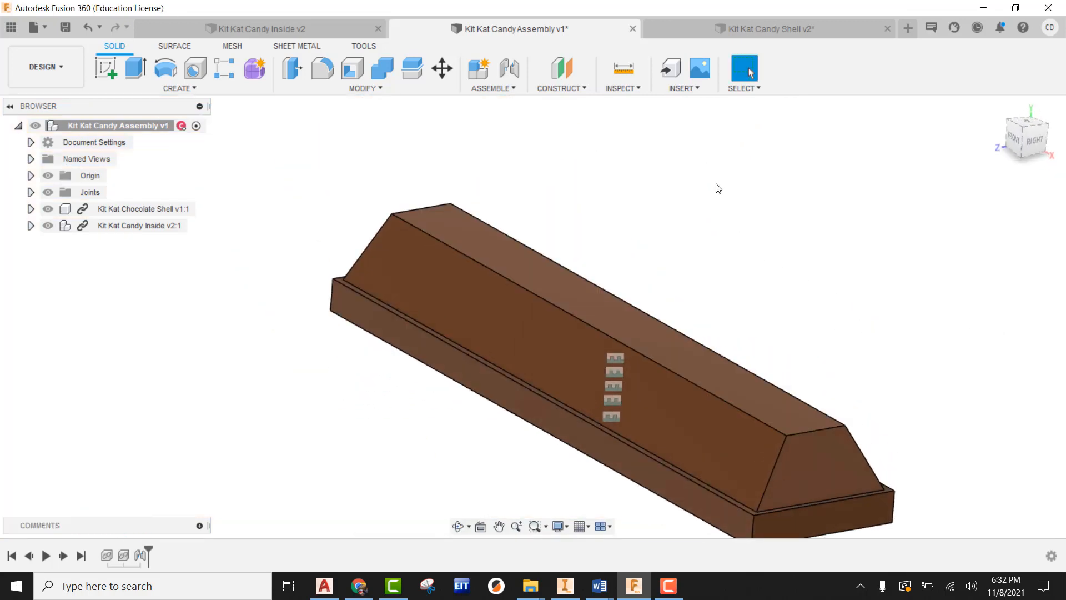
pyautogui.keyDown('shift'); pyautogui.moveTo(719, 189); pyautogui.dragTo(719, 257, button='middle'); pyautogui.keyUp('shift')
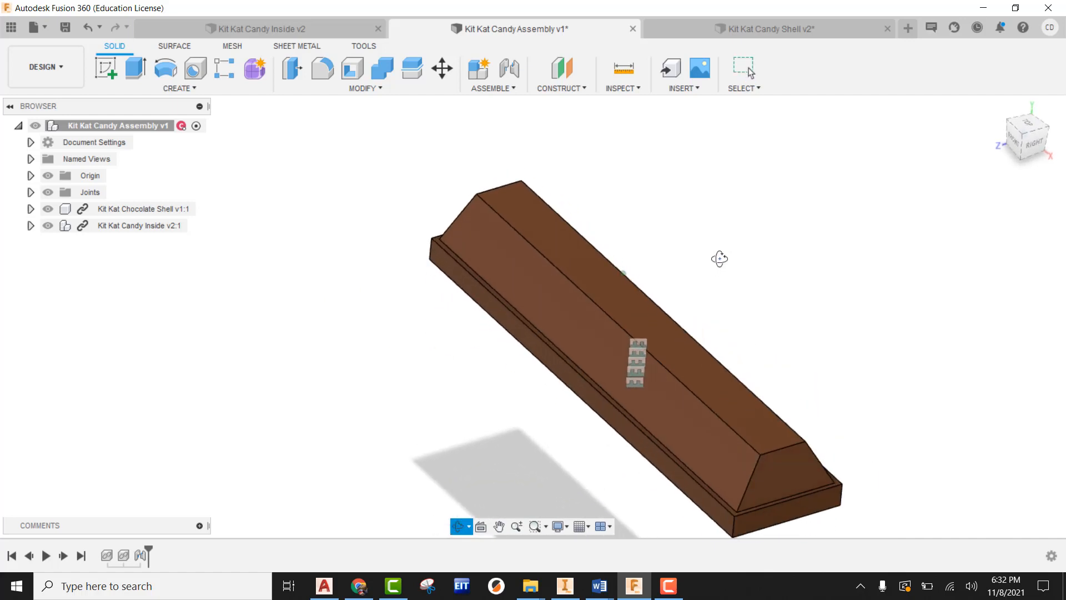
pyautogui.click(637, 88)
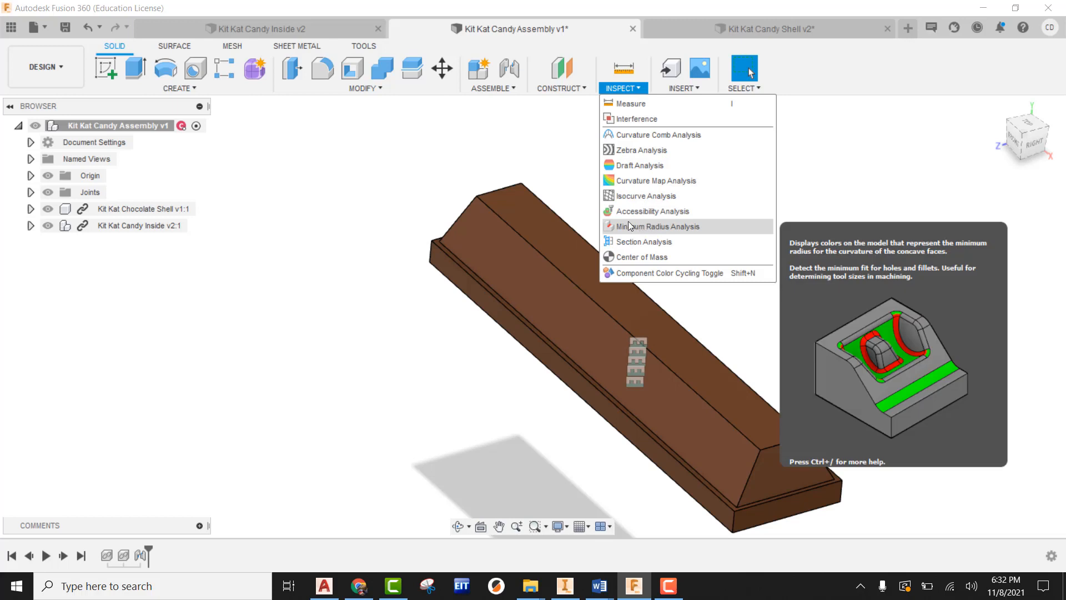
pyautogui.click(637, 119)
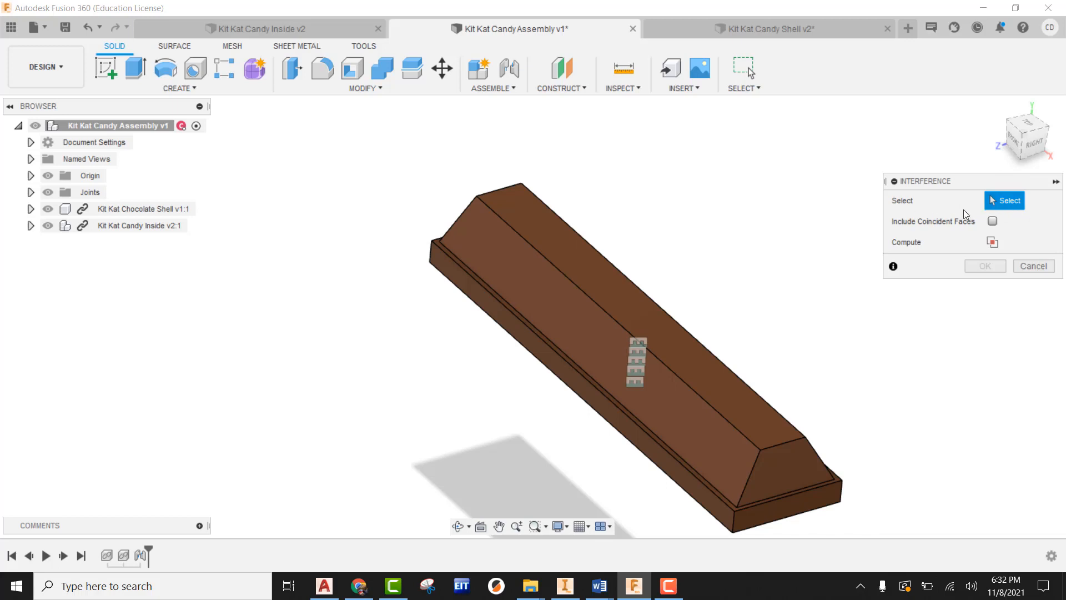
pyautogui.click(130, 209)
pyautogui.click(126, 223)
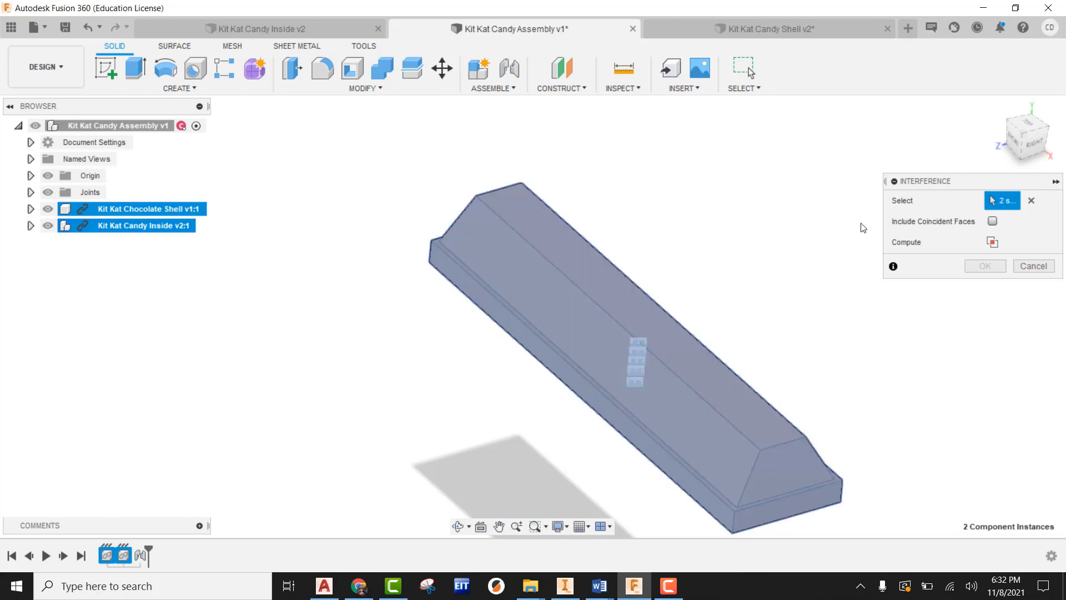
pyautogui.click(992, 243)
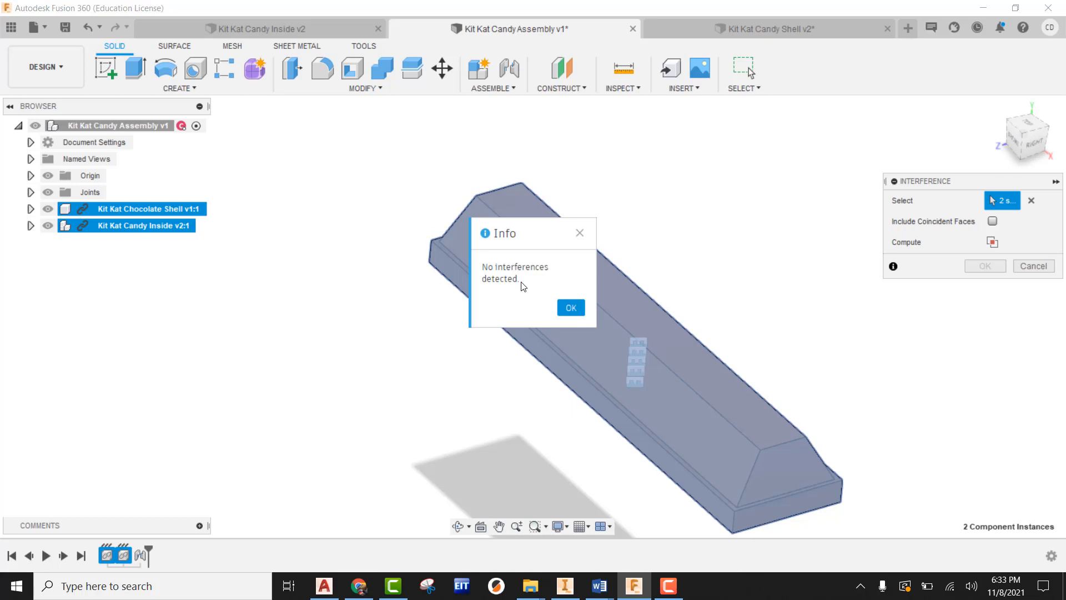
pyautogui.click(571, 307)
pyautogui.click(1034, 267)
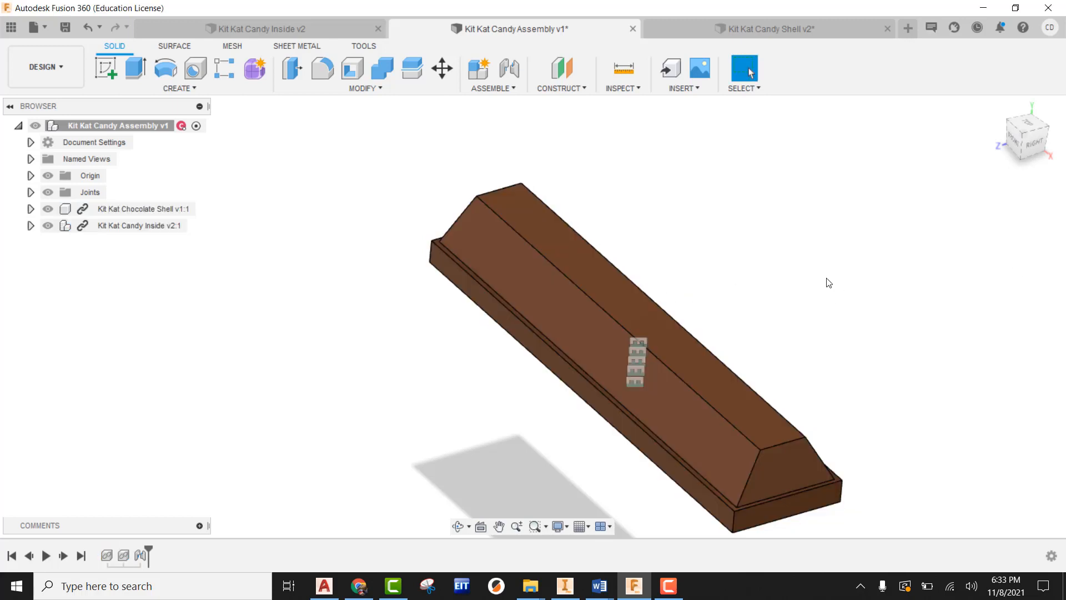
pyautogui.moveTo(809, 270)
pyautogui.keyDown('shift'); pyautogui.mouseDown(button='middle')
pyautogui.moveTo(794, 202)
pyautogui.moveTo(818, 275)
pyautogui.moveTo(816, 262)
pyautogui.mouseUp(button='middle'); pyautogui.keyUp('shift')
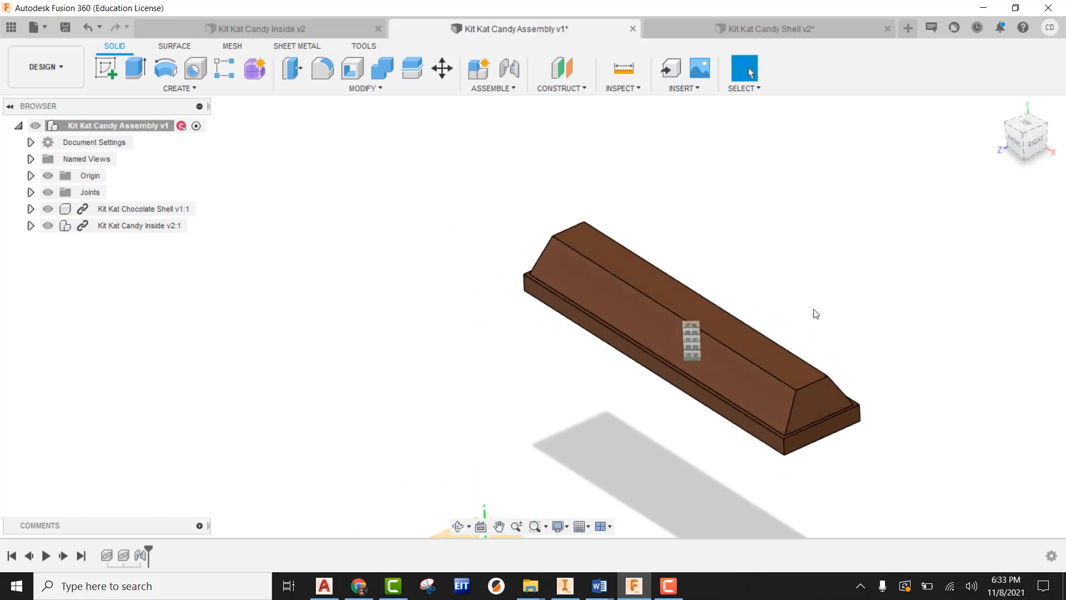